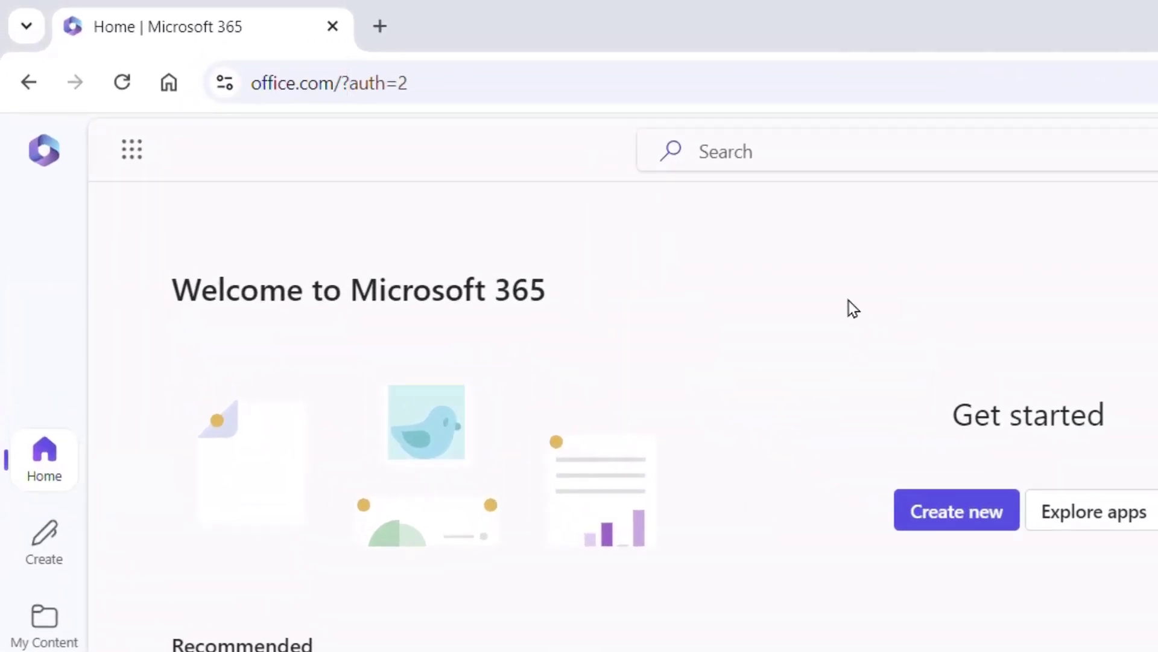
Open the Microsoft 365 app launcher to list the available apps
click(136, 166)
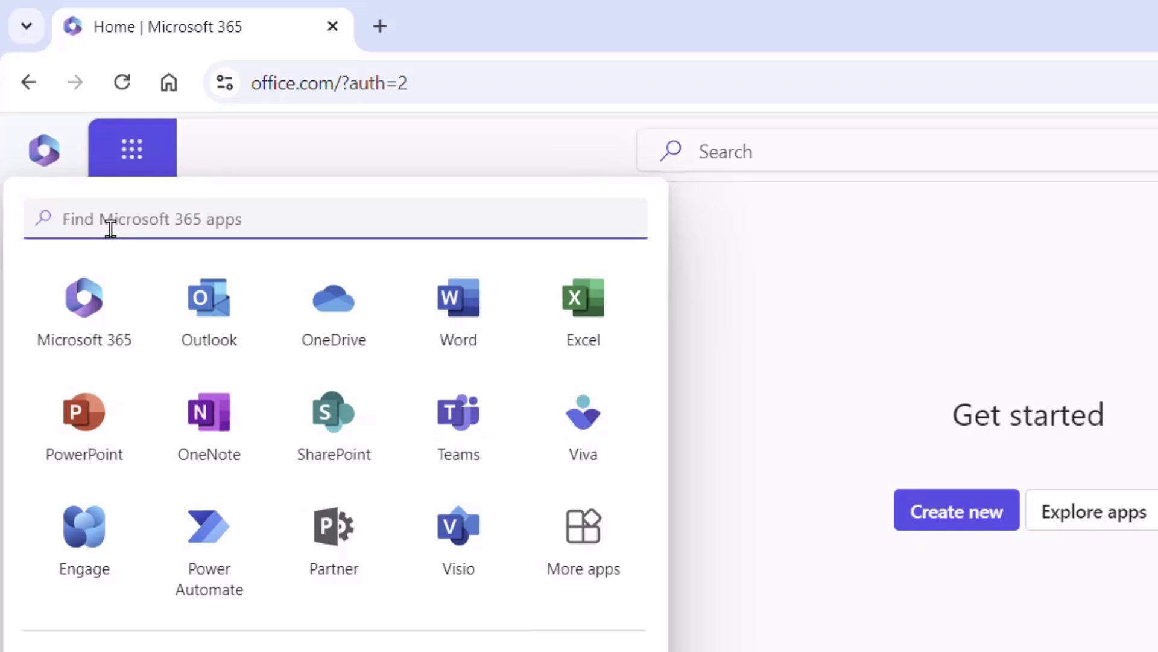
Launch Visio from the app launcher and bring up its full template library
click(464, 537)
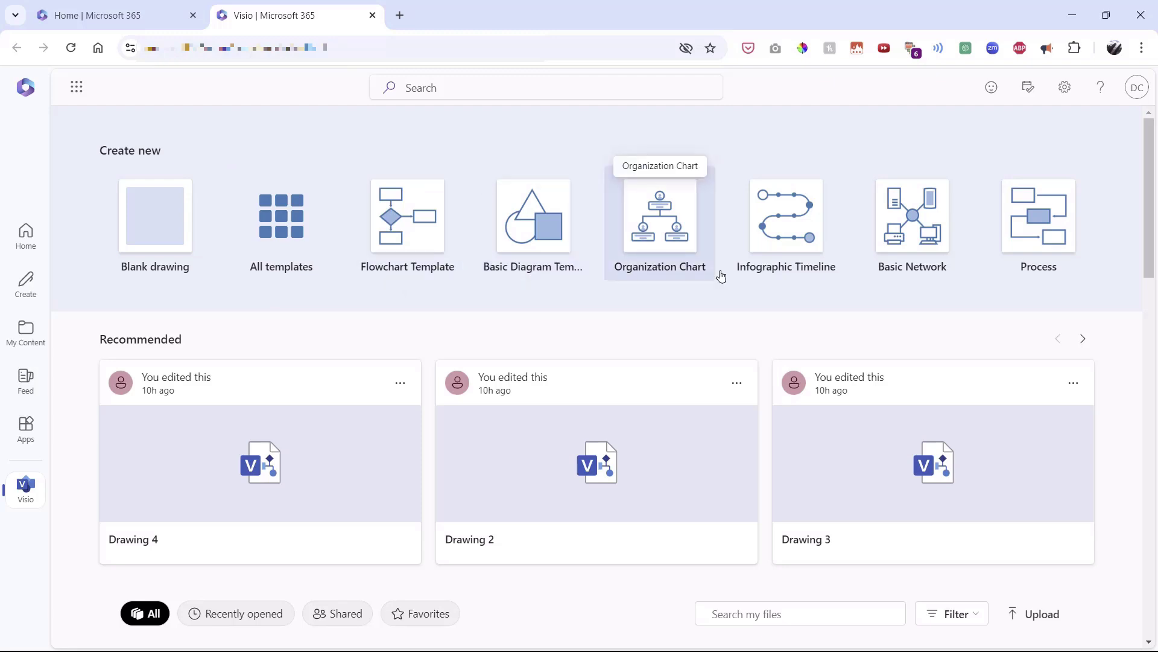
click(280, 232)
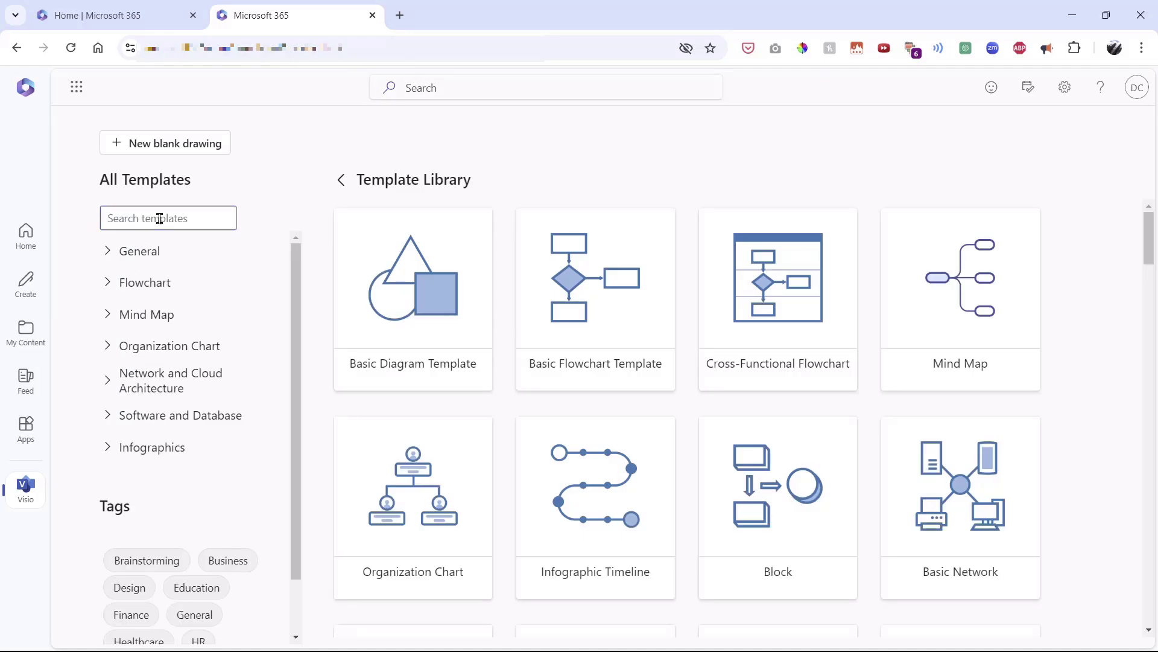
Browse the Flowchart, Mind Map, Organization Chart and Network categories, ending on General's Basic templates
click(108, 284)
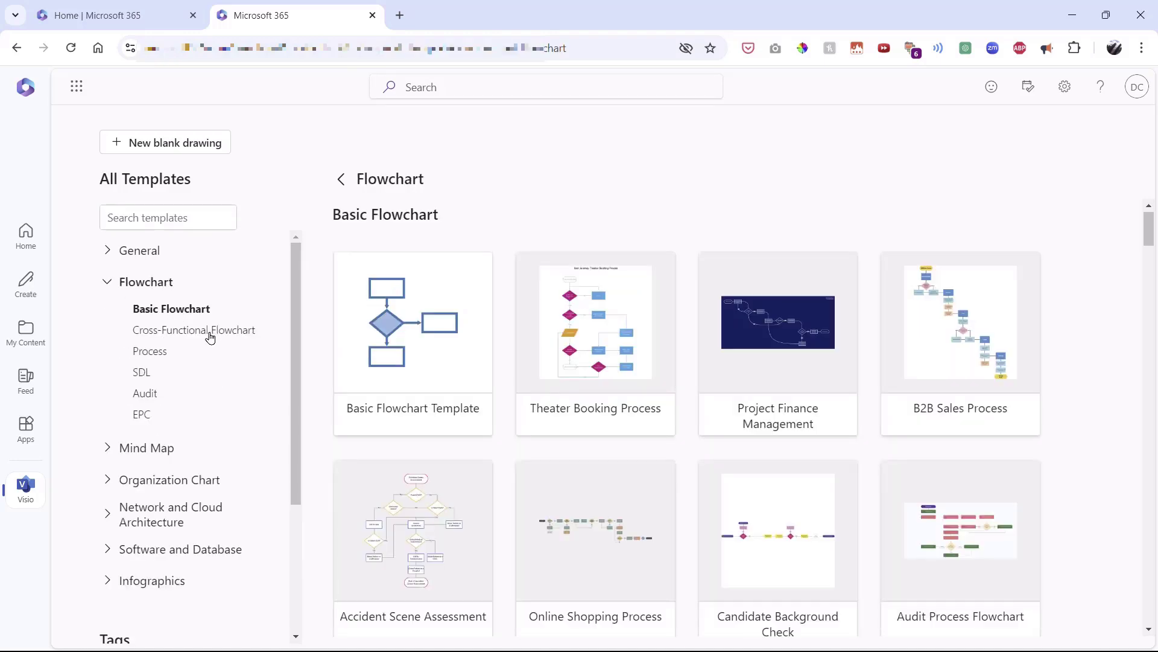
click(107, 451)
scroll(155, 422, down, 1)
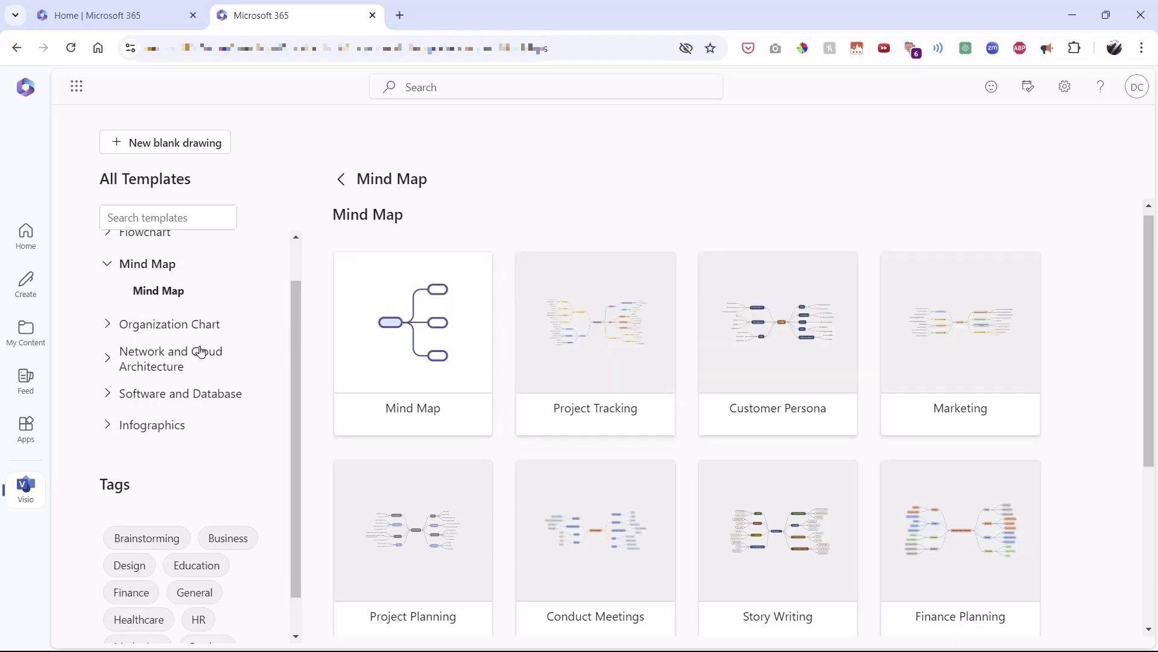
click(107, 326)
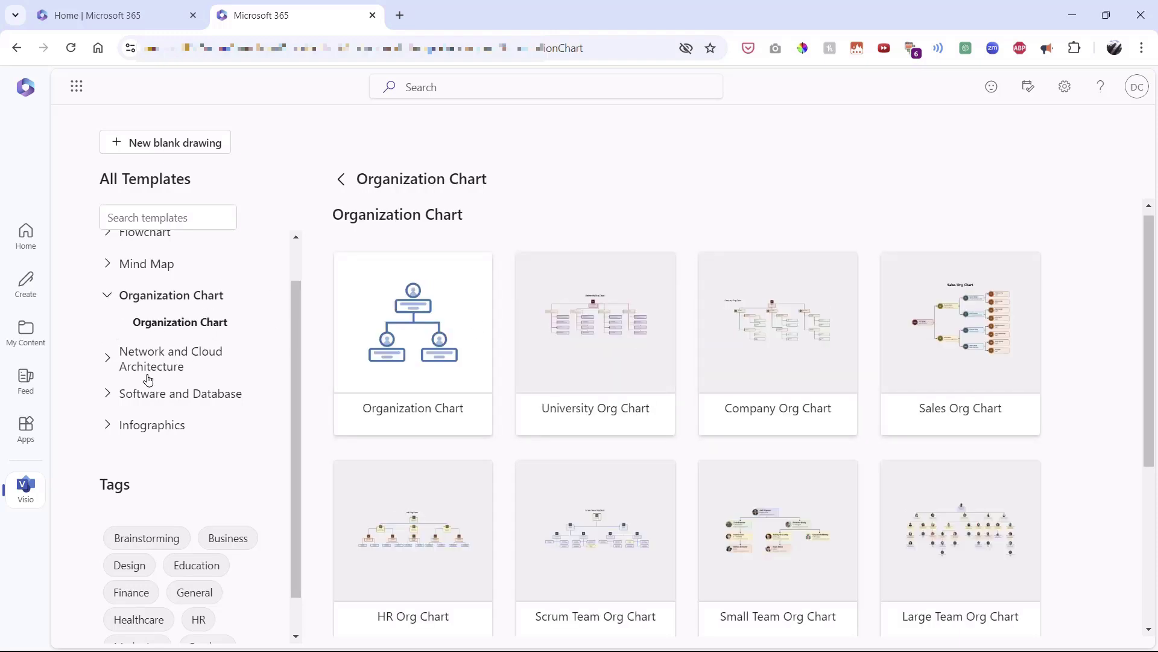
click(109, 361)
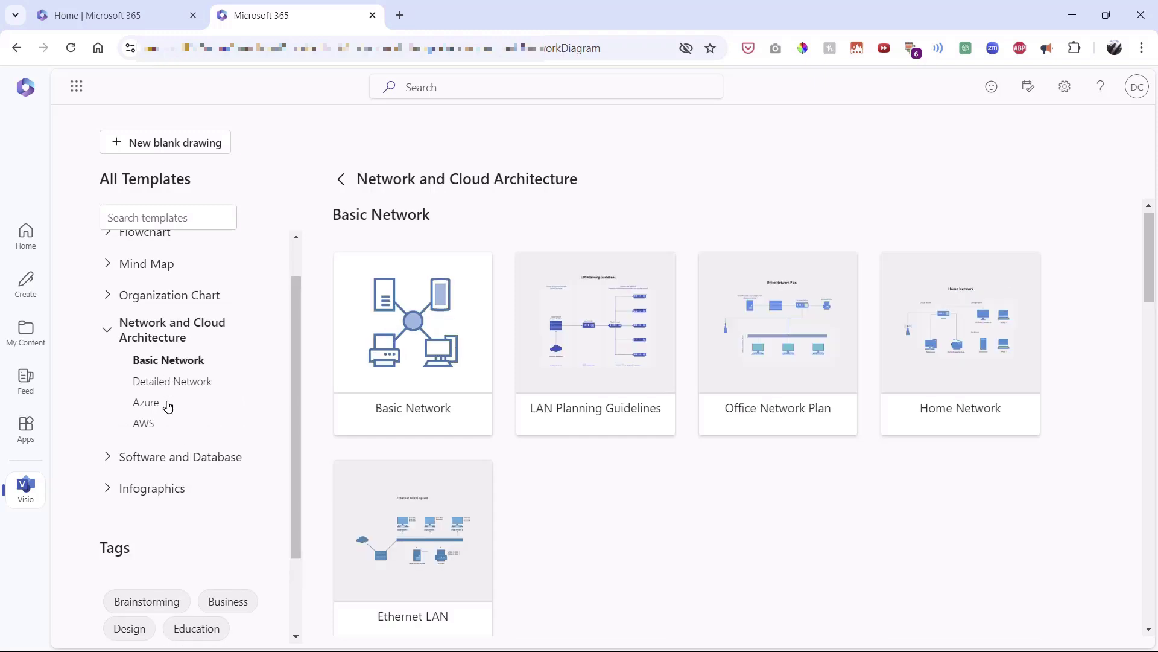
scroll(223, 332, up, 2)
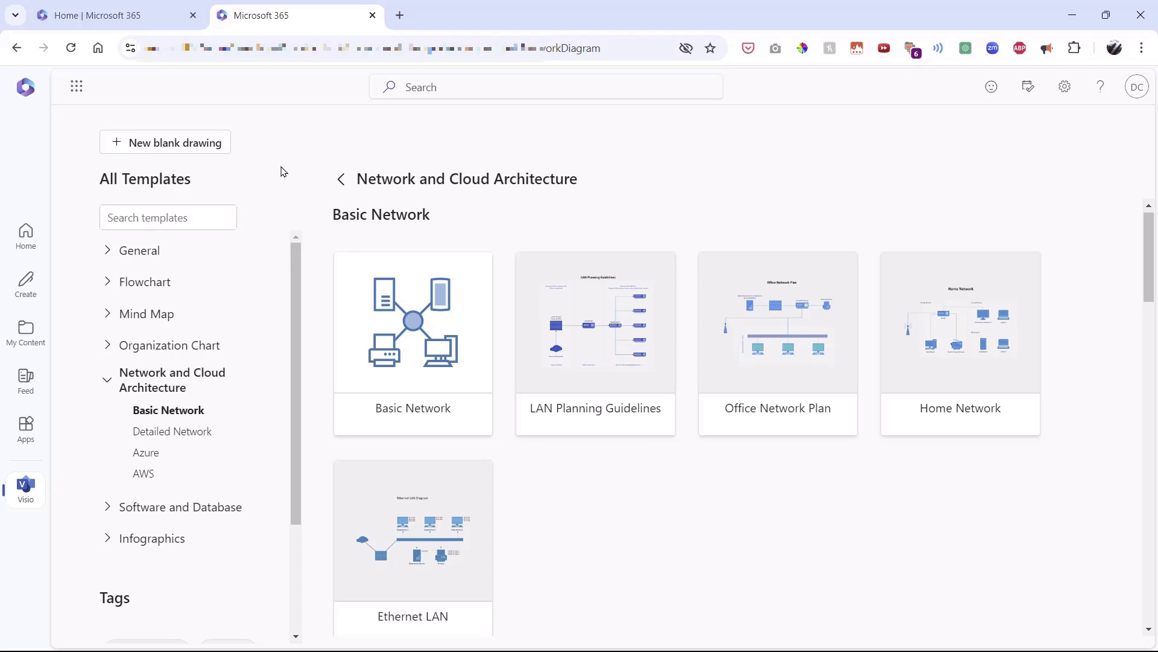
click(107, 251)
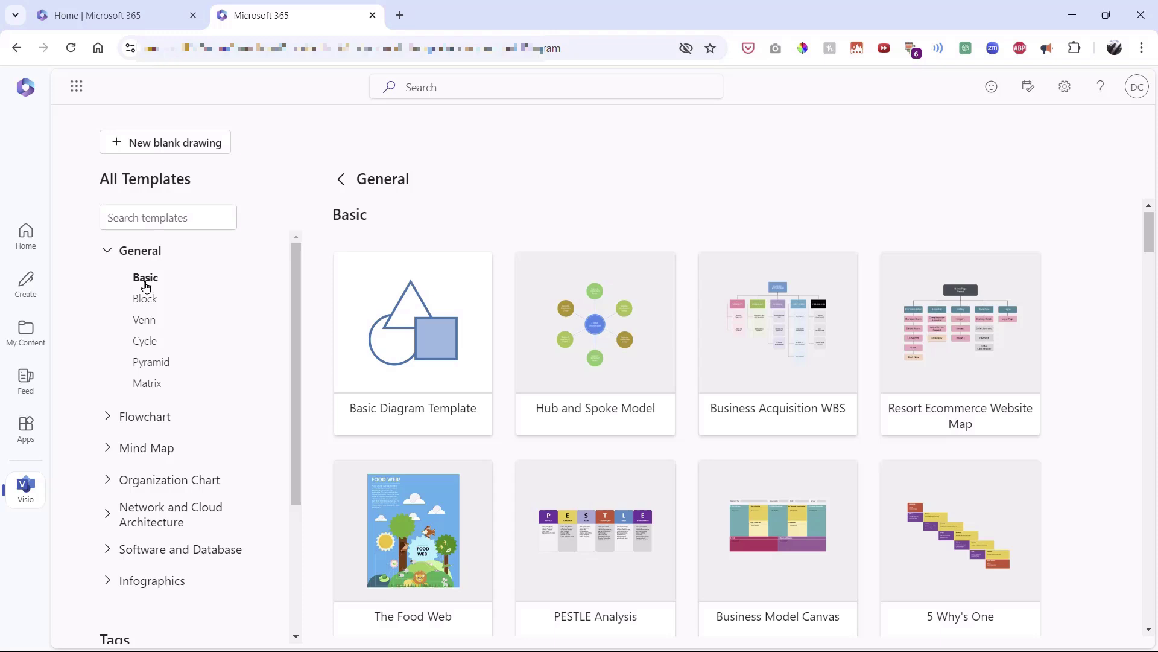
mouse_move(400, 341)
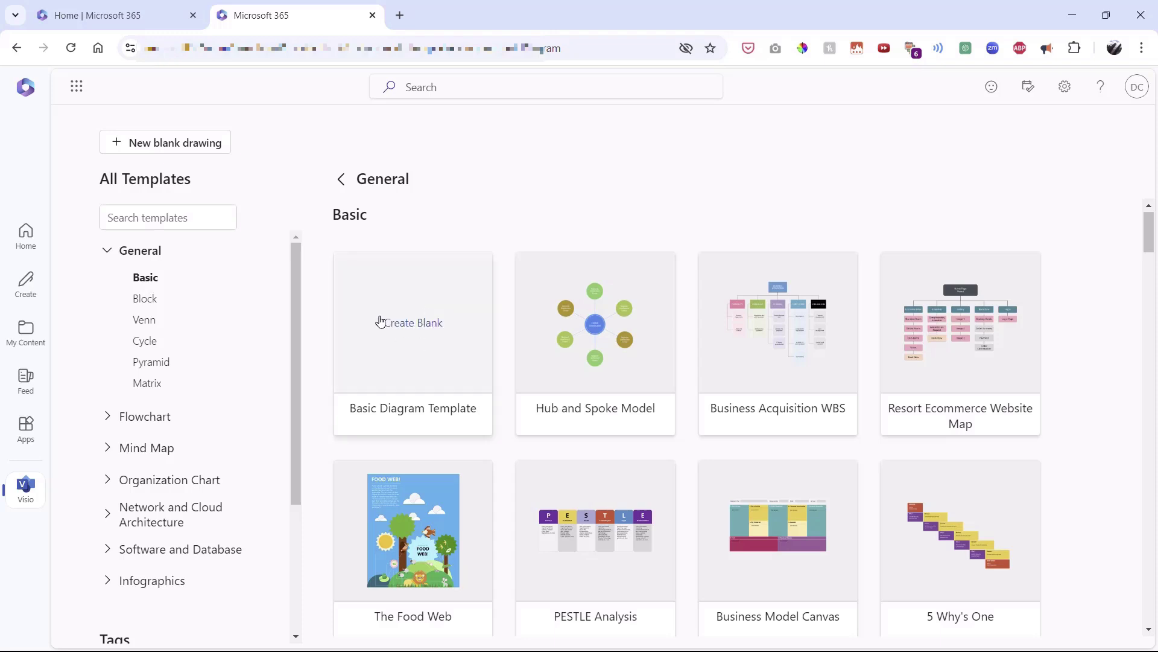
Create blank Drawing 5 from the Basic Diagram Template and return to the template library
click(403, 370)
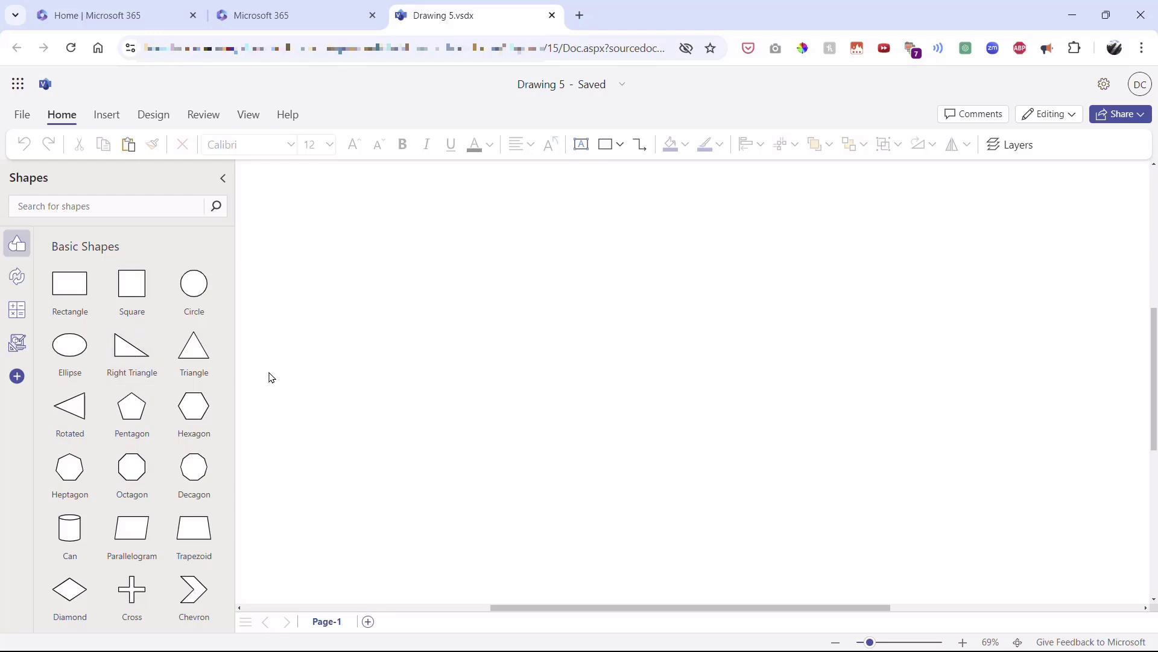
click(294, 17)
mouse_move(581, 357)
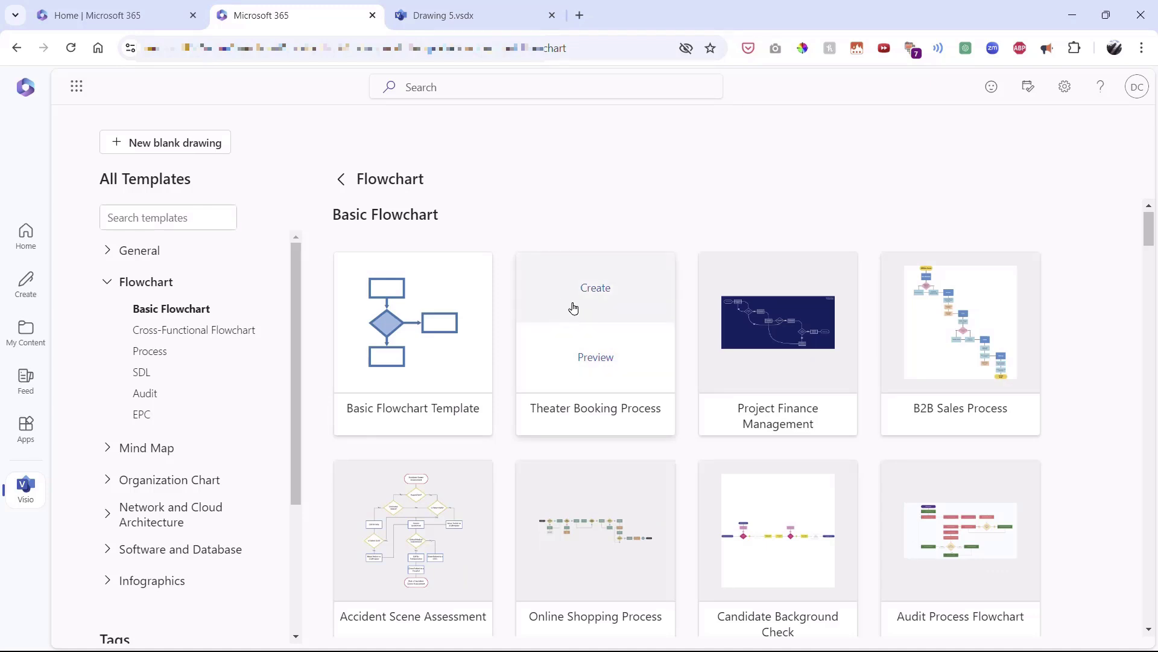
Preview and close the Theater Booking Process template, then show the Organization Chart templates
click(552, 365)
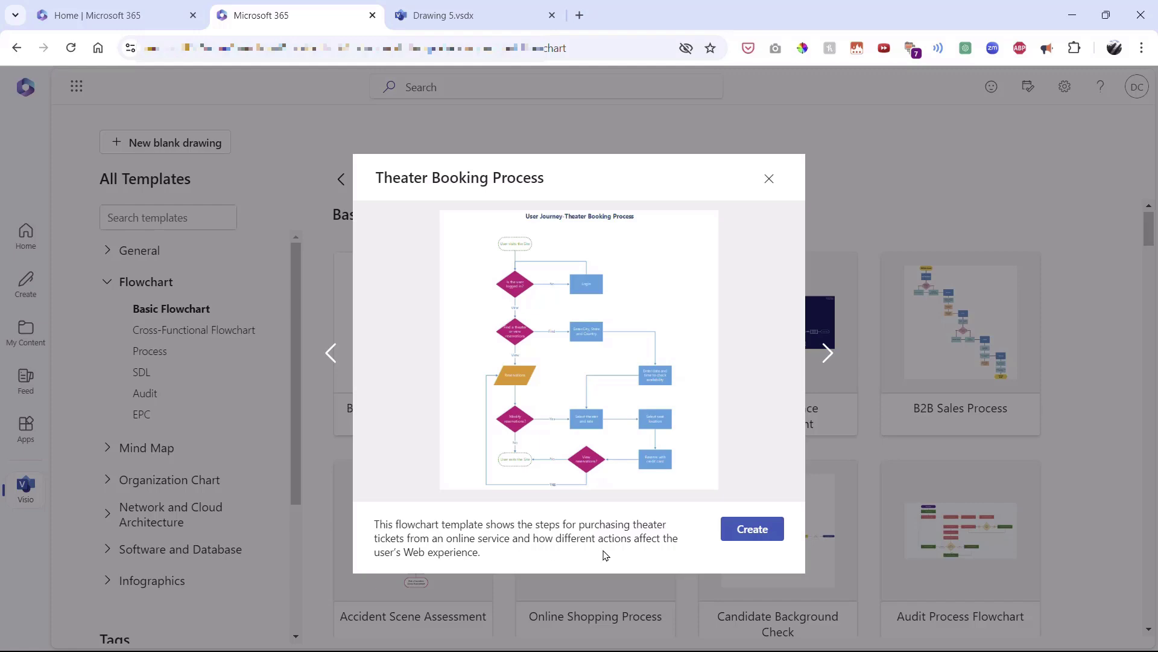
click(768, 179)
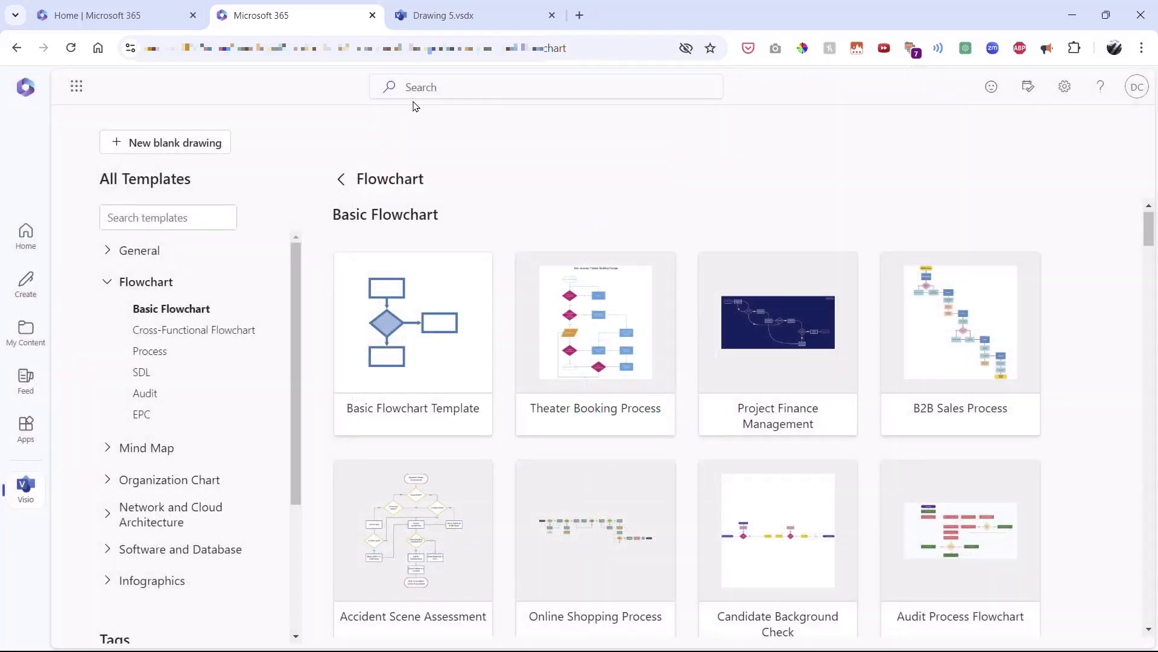
click(106, 481)
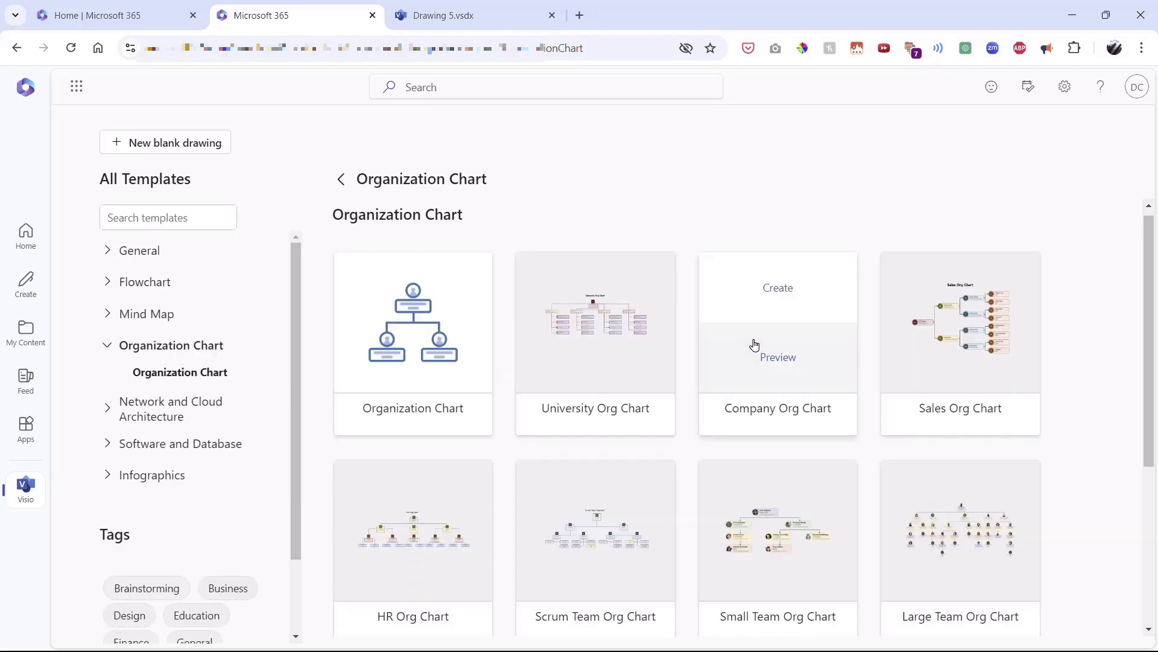
scroll(786, 393, down, 3)
scroll(1051, 439, up, 3)
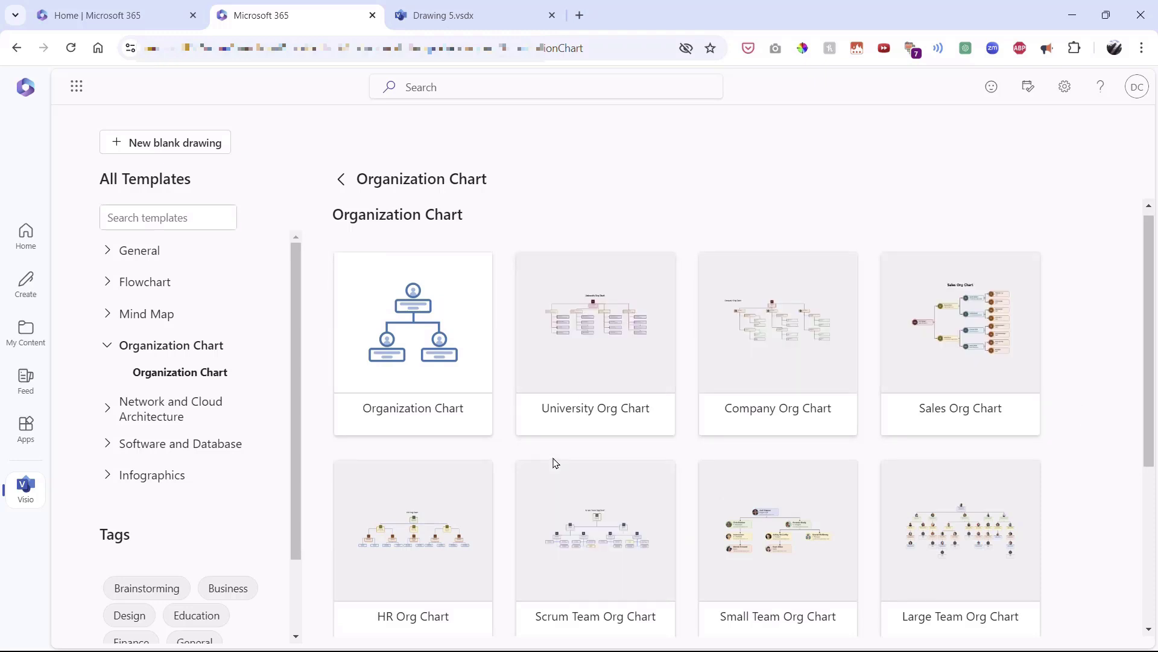
Preview Company Org Chart, advance to Sales Org Chart, and create Drawing 6 from it
mouse_move(768, 375)
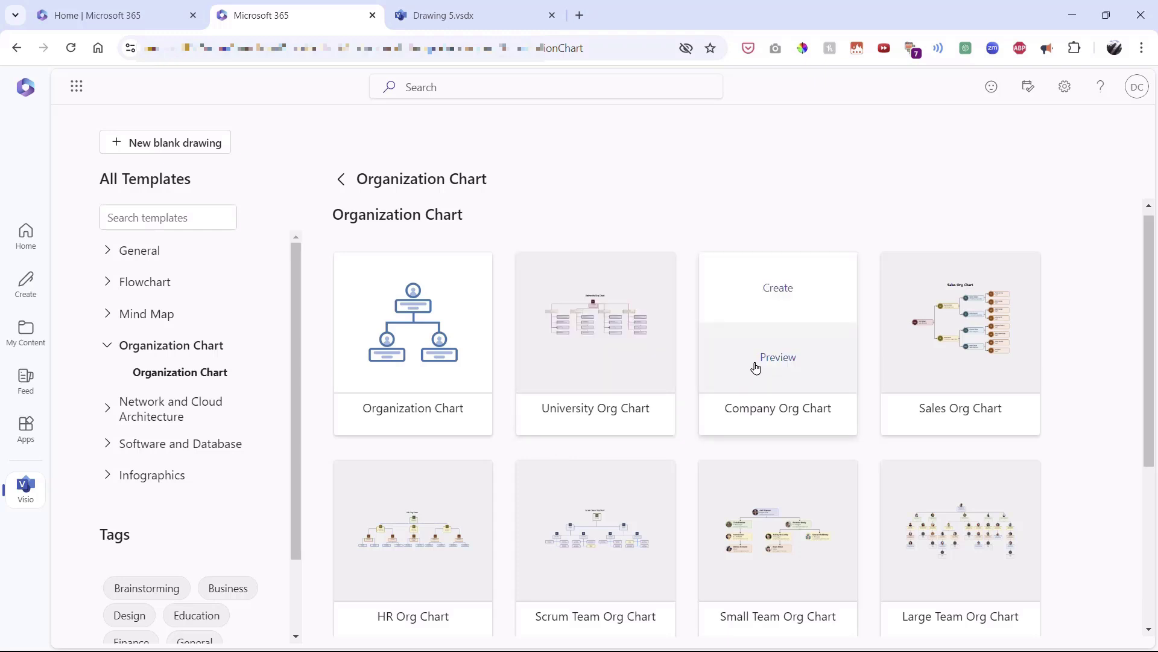
click(755, 364)
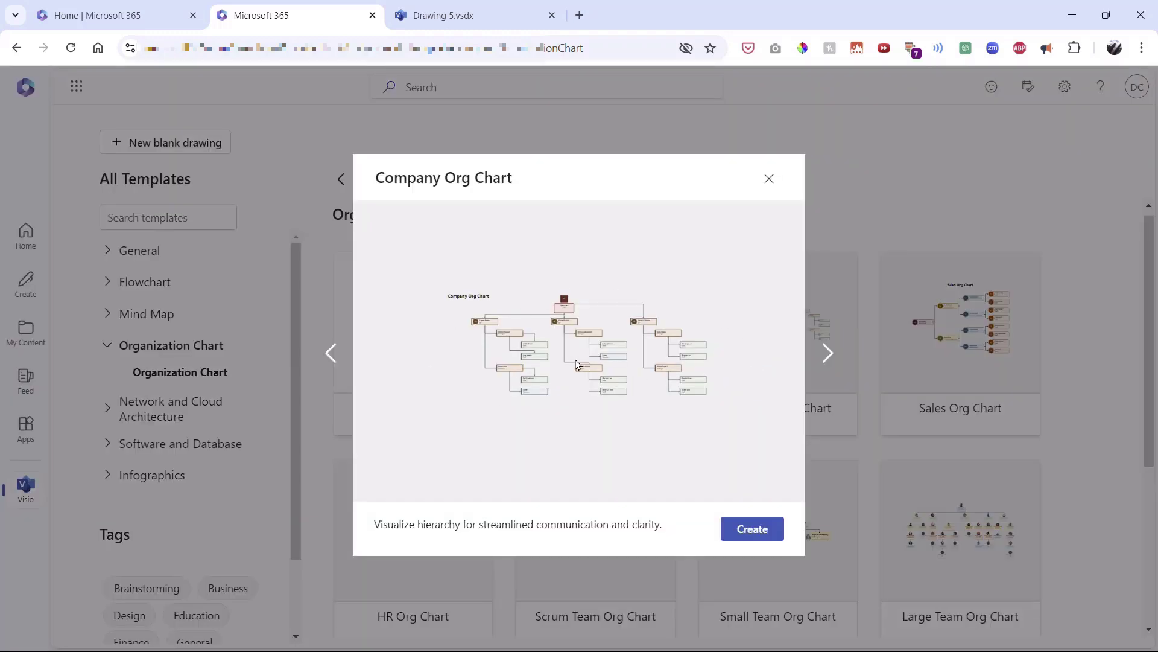
click(826, 356)
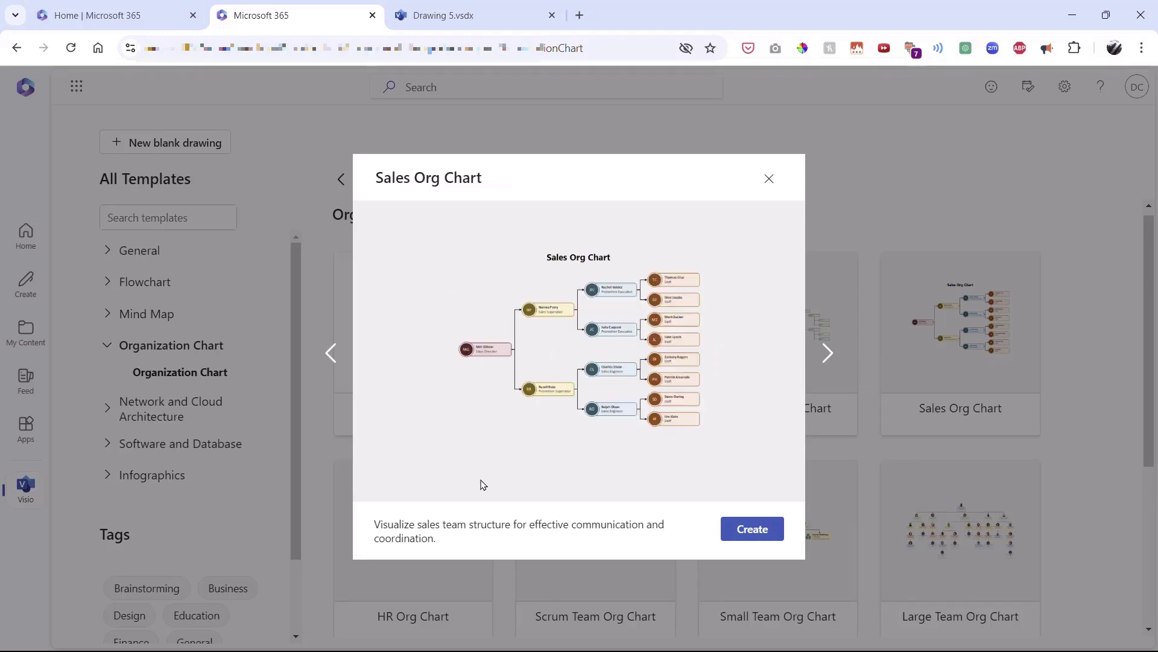
click(748, 531)
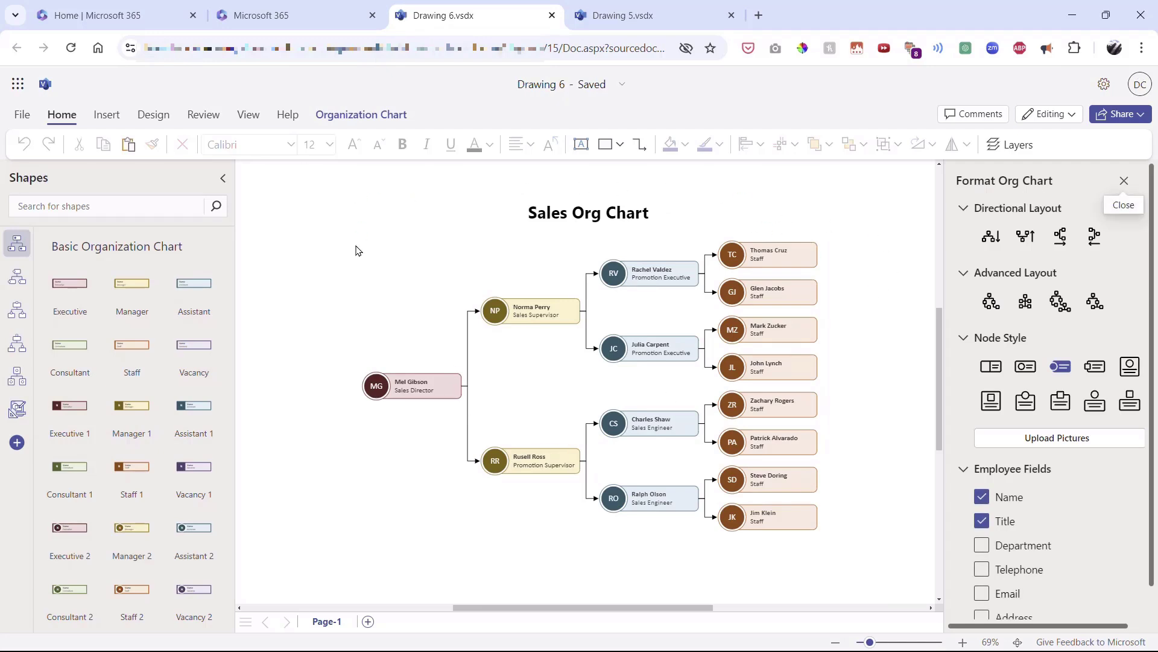
Switch between the Drawing 5 and Drawing 6 tabs, then return to the template library tab
click(605, 17)
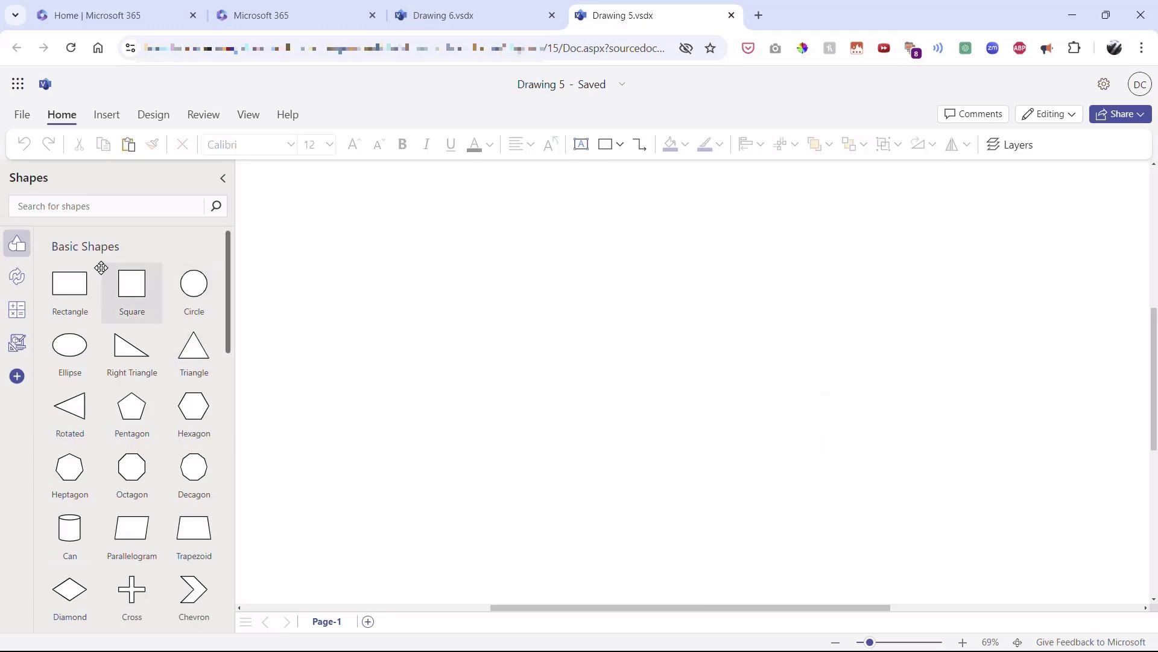
click(435, 18)
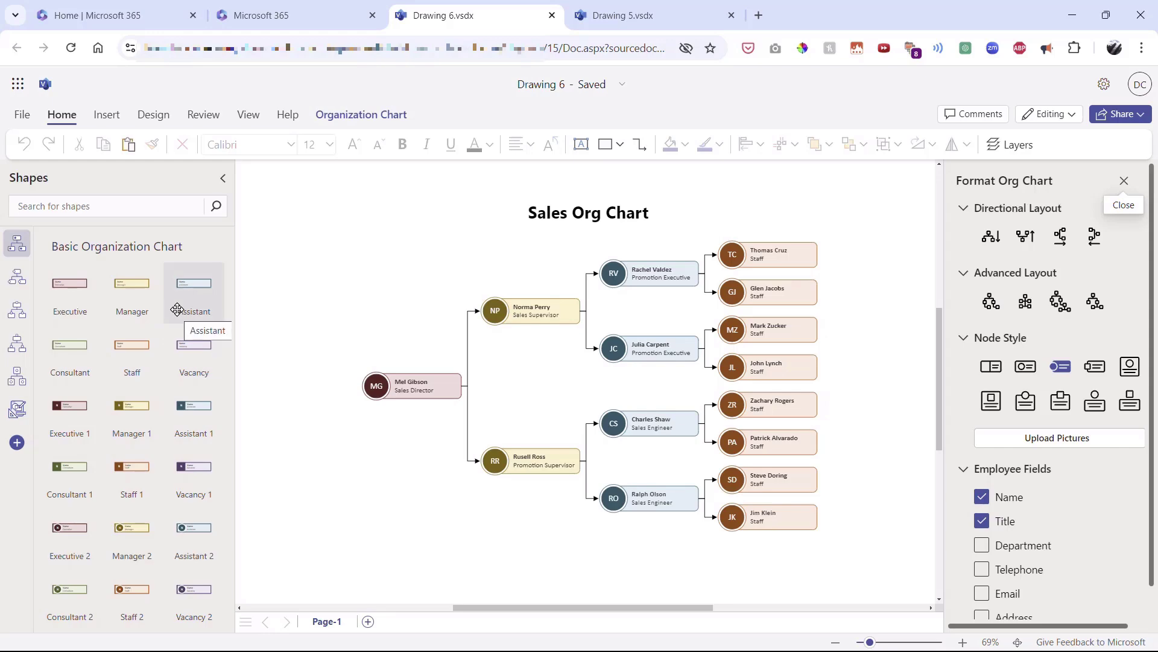
click(273, 17)
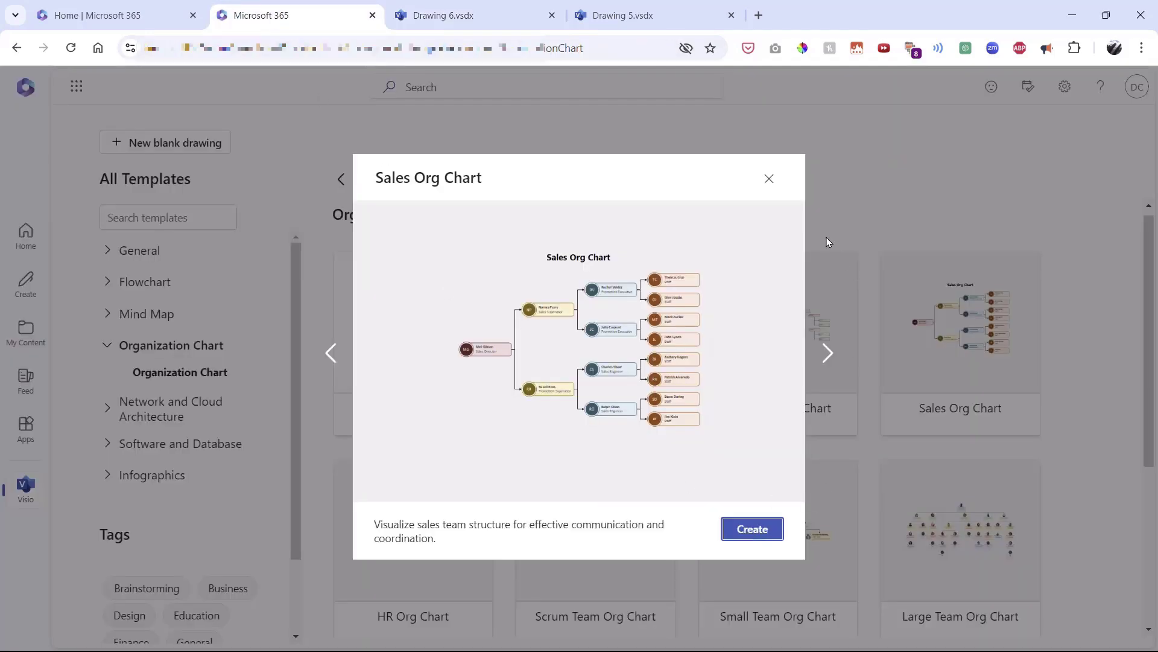
Close the Sales Org Chart preview and start a blank Basic Network drawing
click(769, 179)
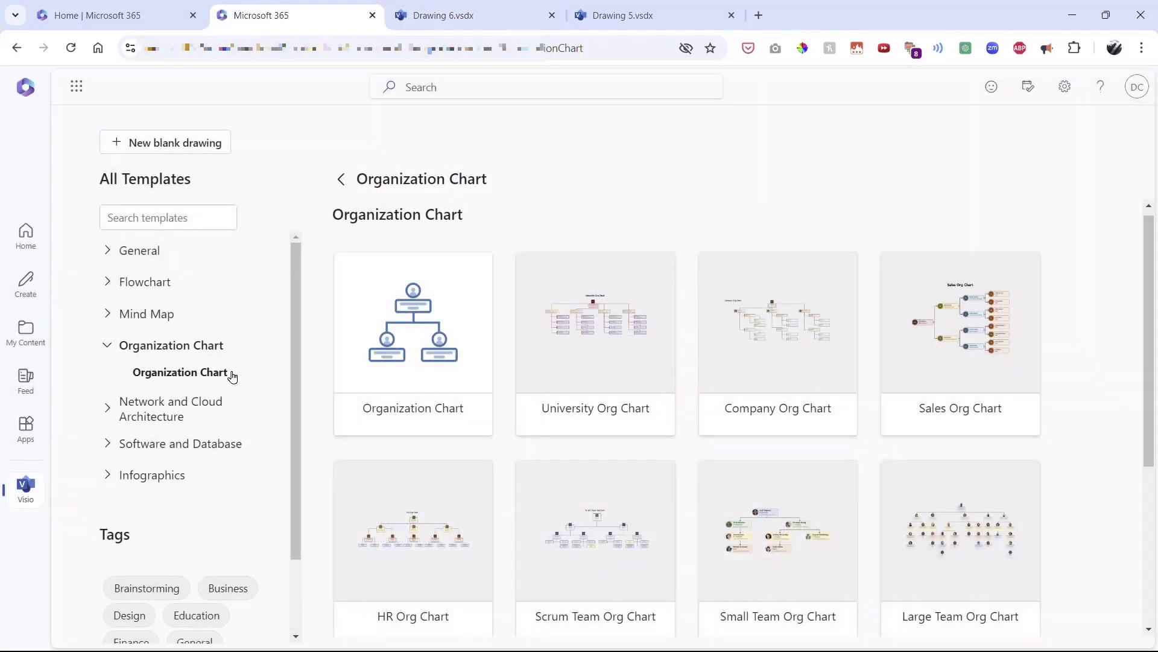
click(108, 410)
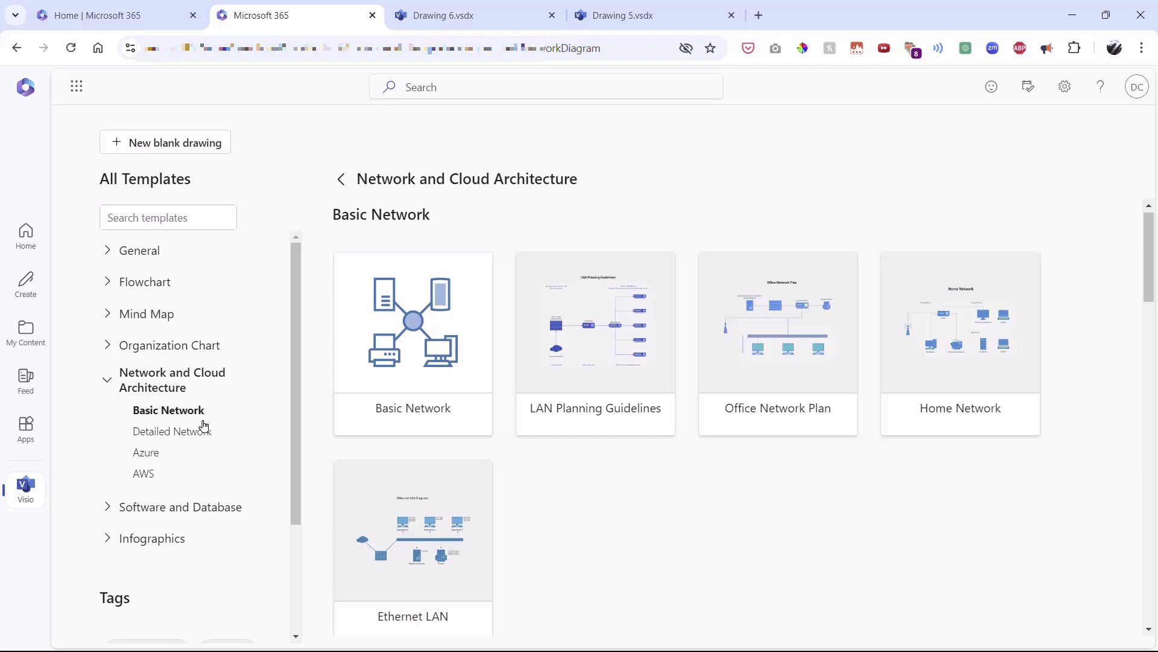
mouse_move(434, 365)
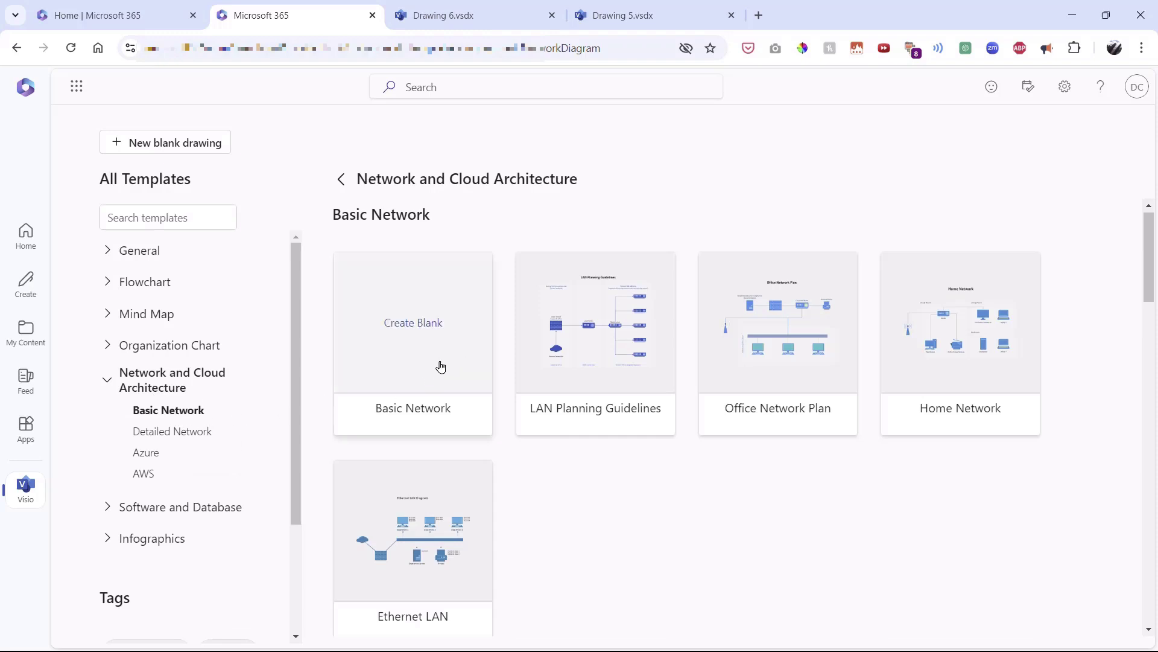
click(441, 367)
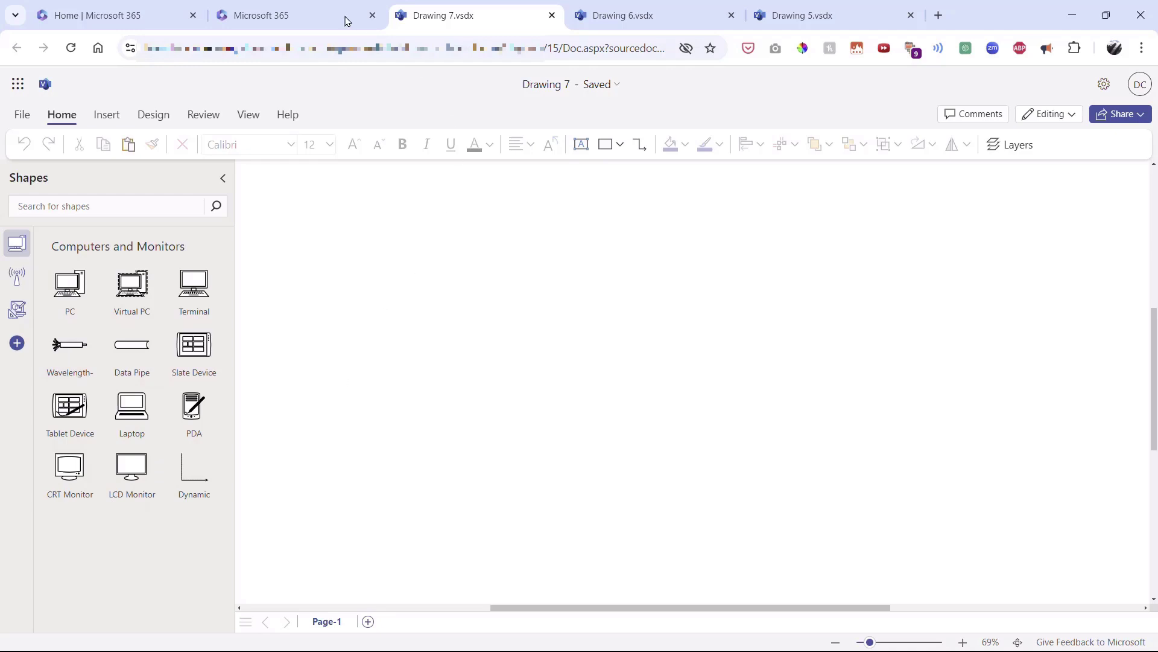
Create blank Drawing 8 from the Flowchart Process template
click(297, 17)
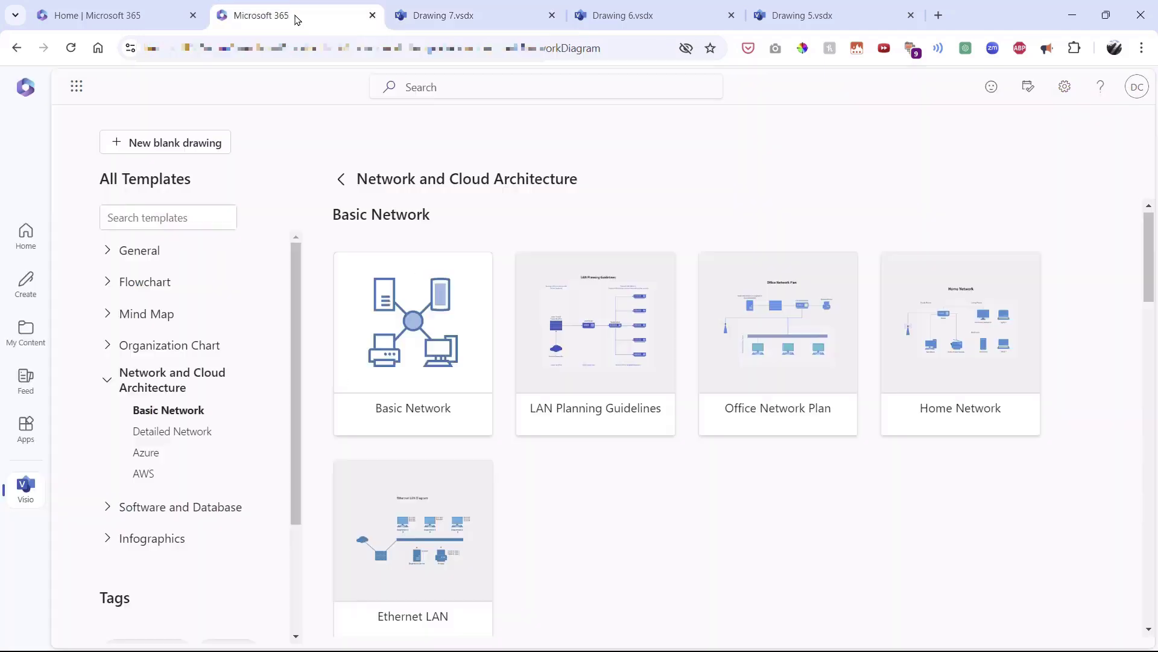
click(109, 284)
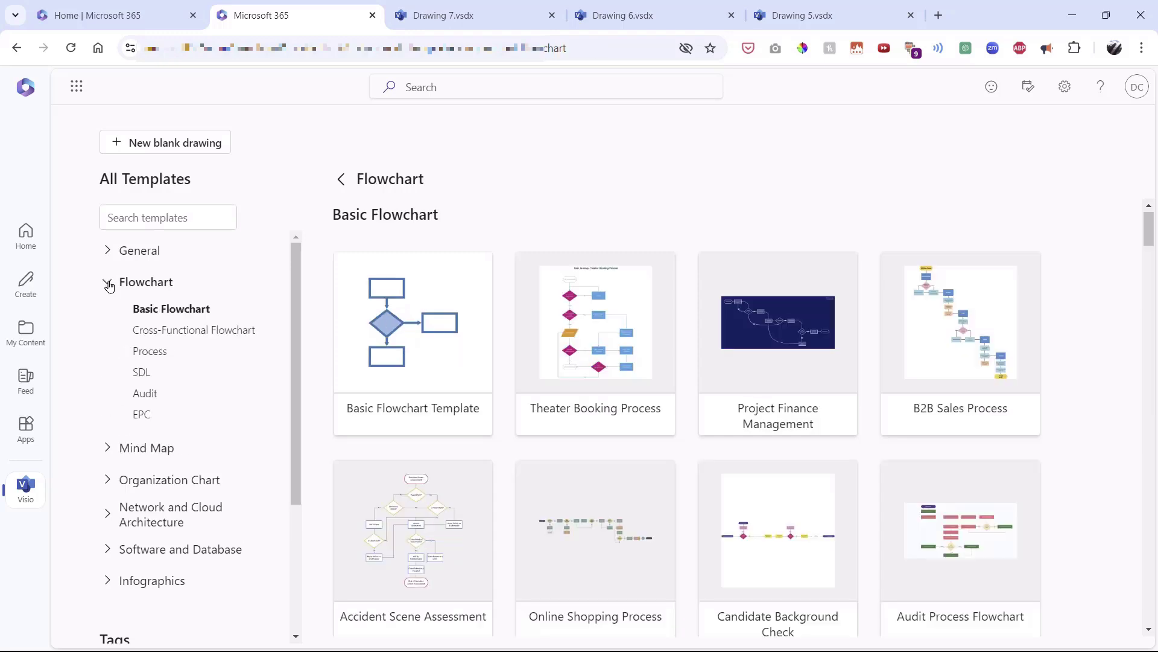
click(152, 352)
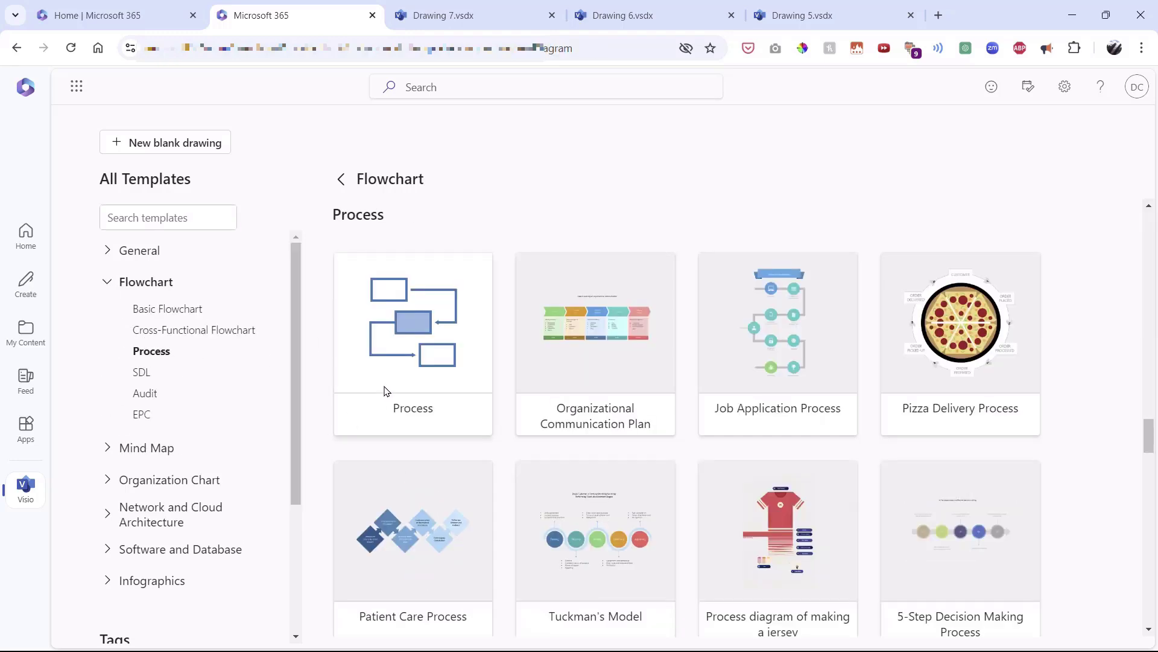
click(410, 334)
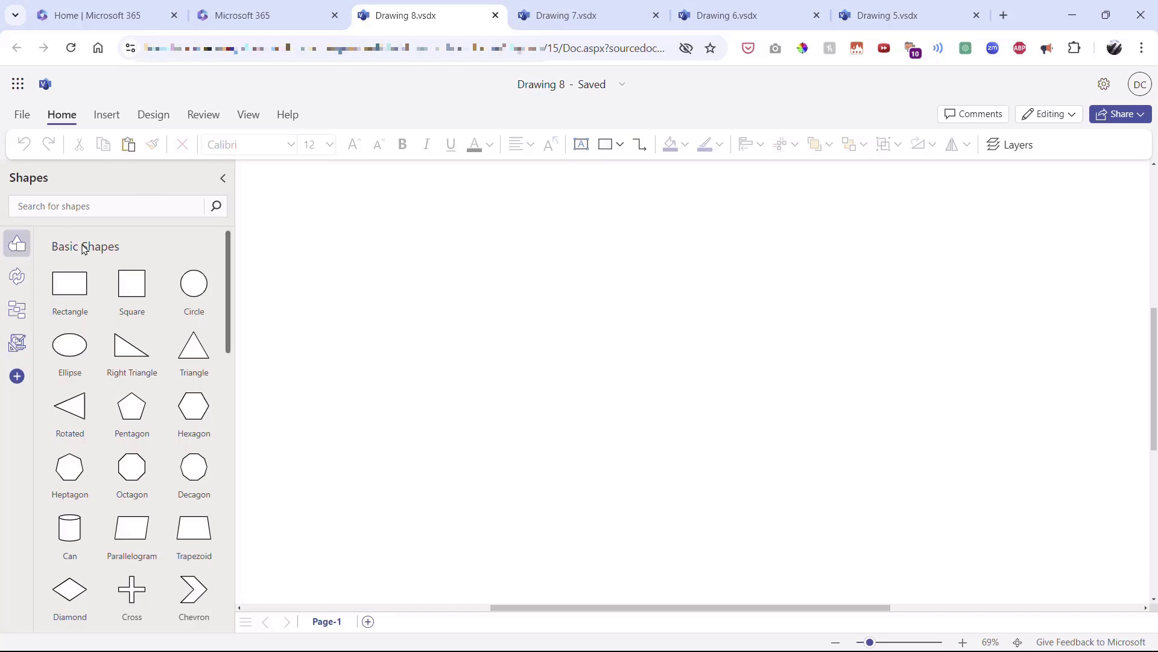
Search the shape library for 'decision', then clear the search
scroll(151, 312, down, 1)
scroll(151, 311, down, 17)
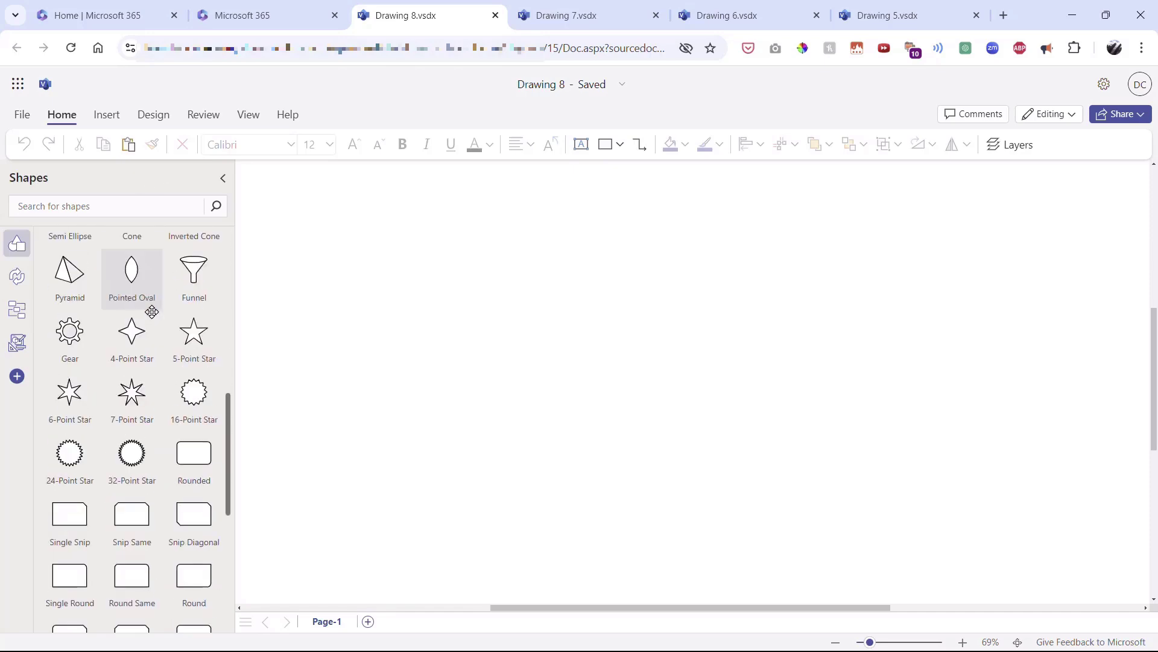
scroll(152, 312, up, 15)
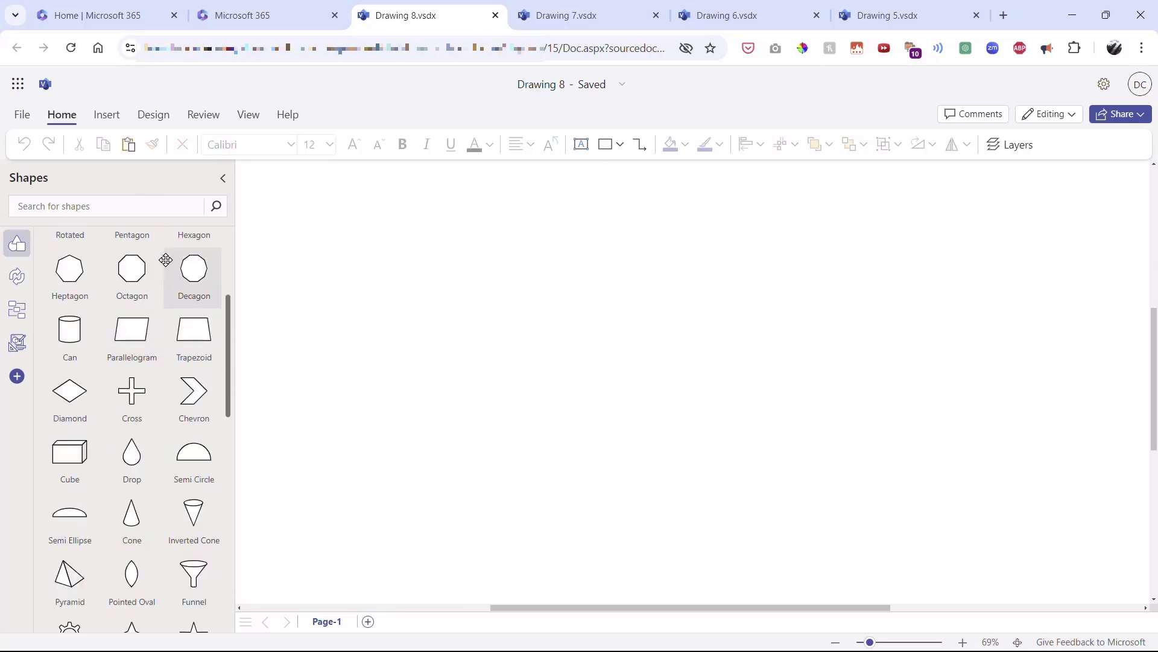
click(50, 207)
text(deci)
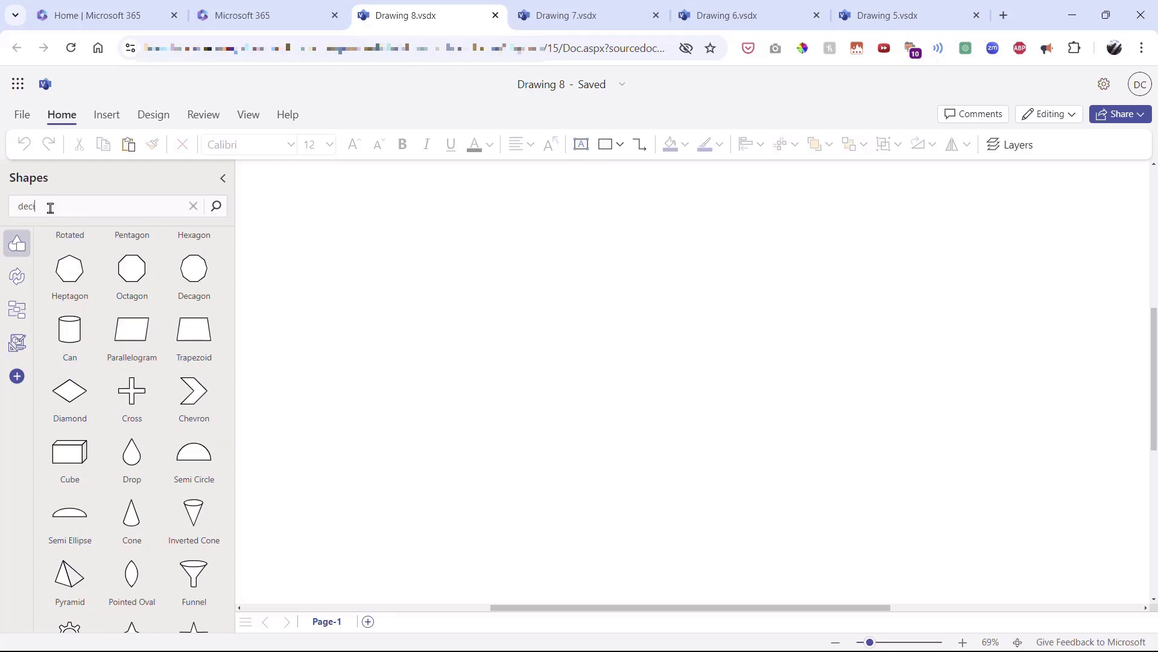
text(sion)
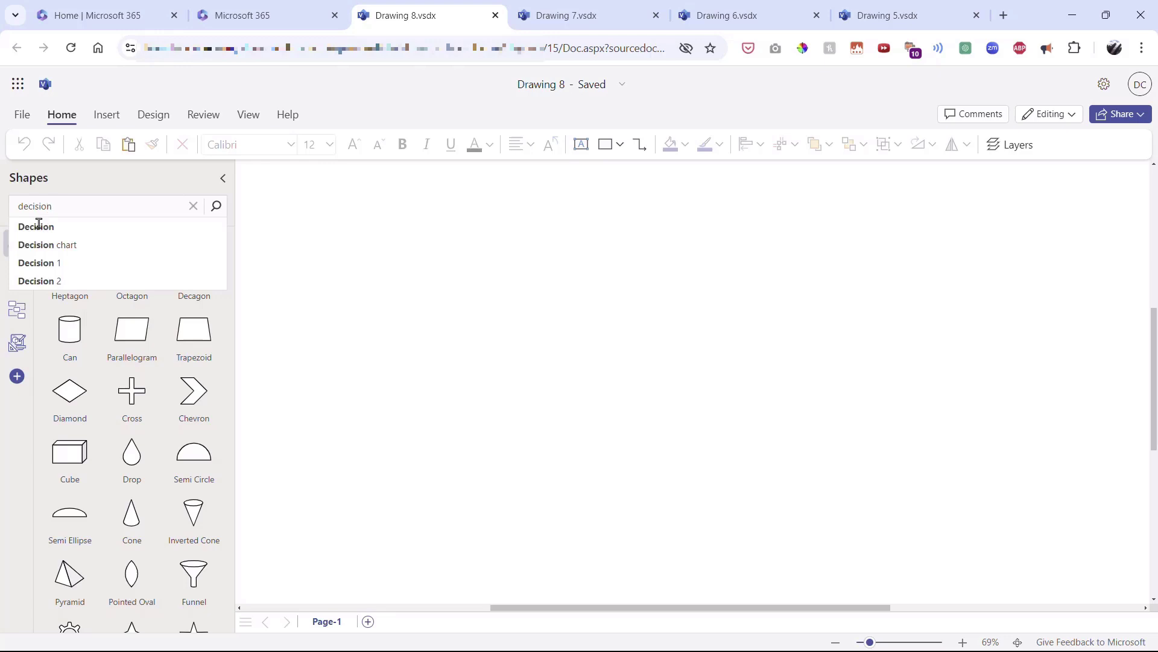
click(33, 228)
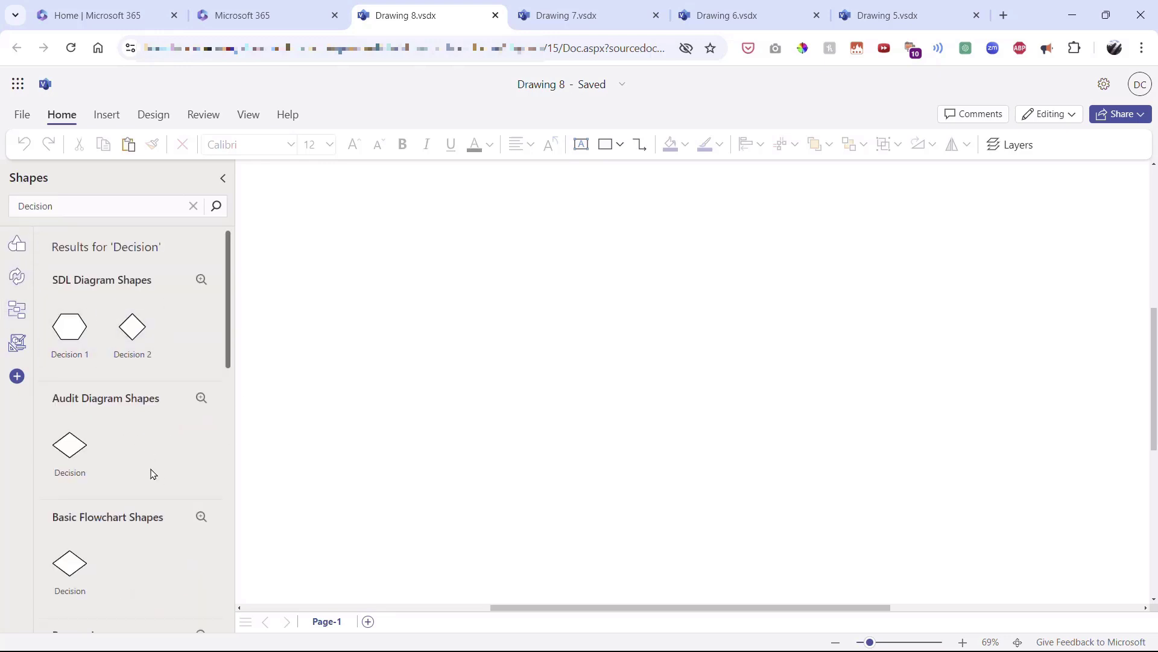
click(193, 206)
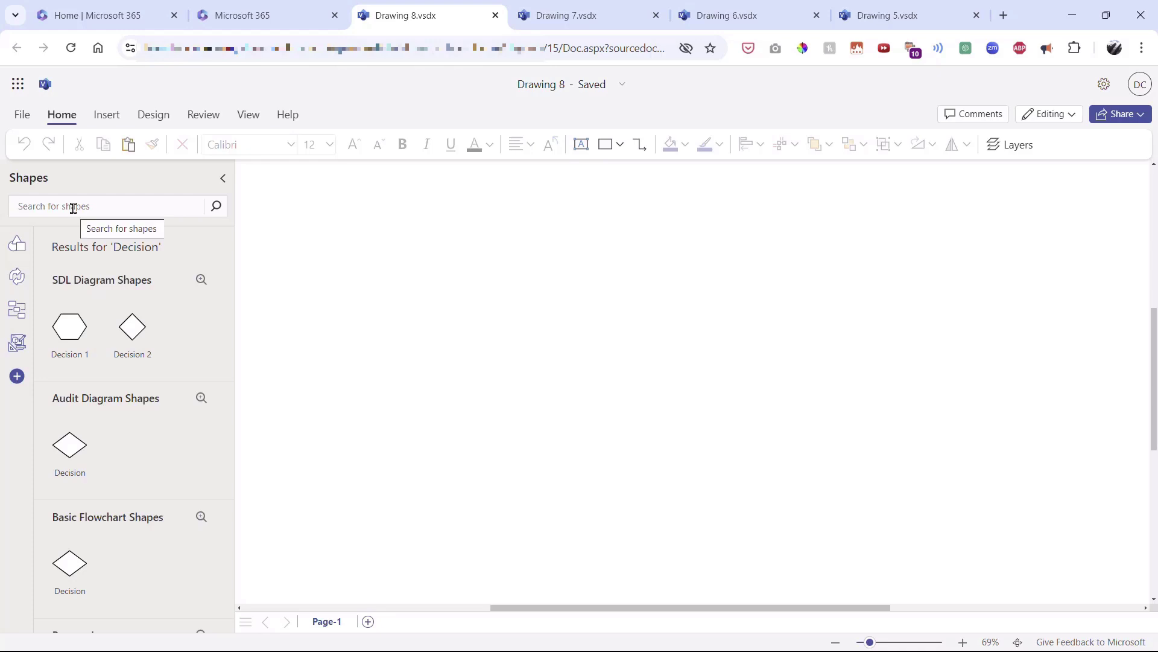
Search the shapes for 'start' and scroll through the results
text(start)
key(Return)
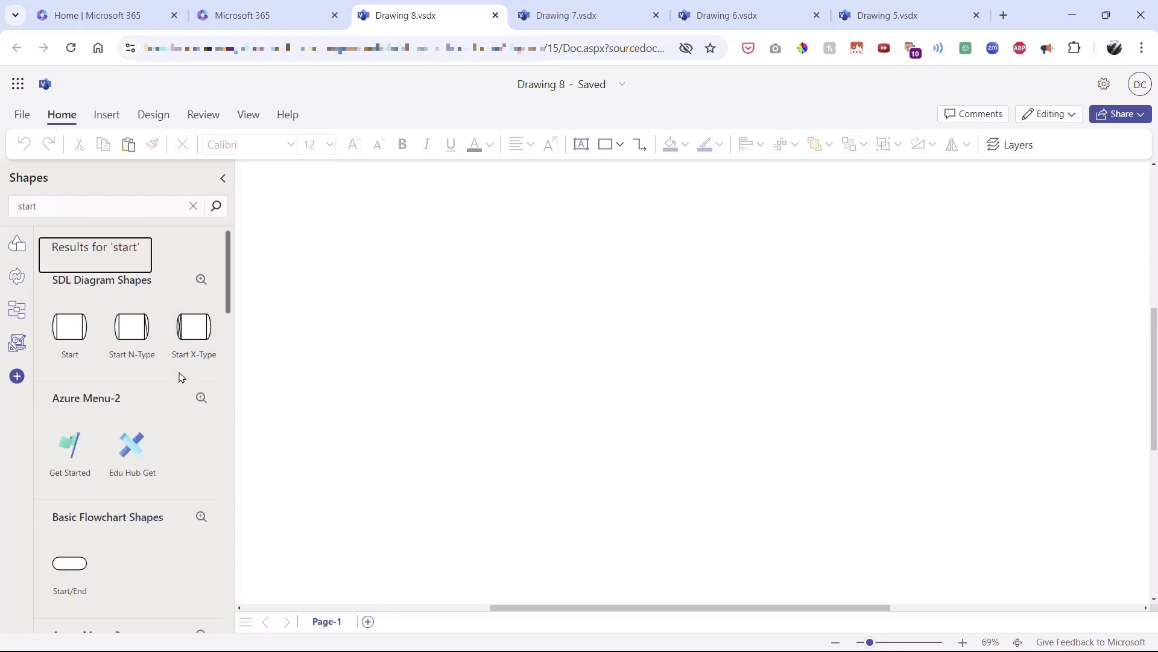
scroll(178, 380, down, 4)
scroll(174, 390, up, 2)
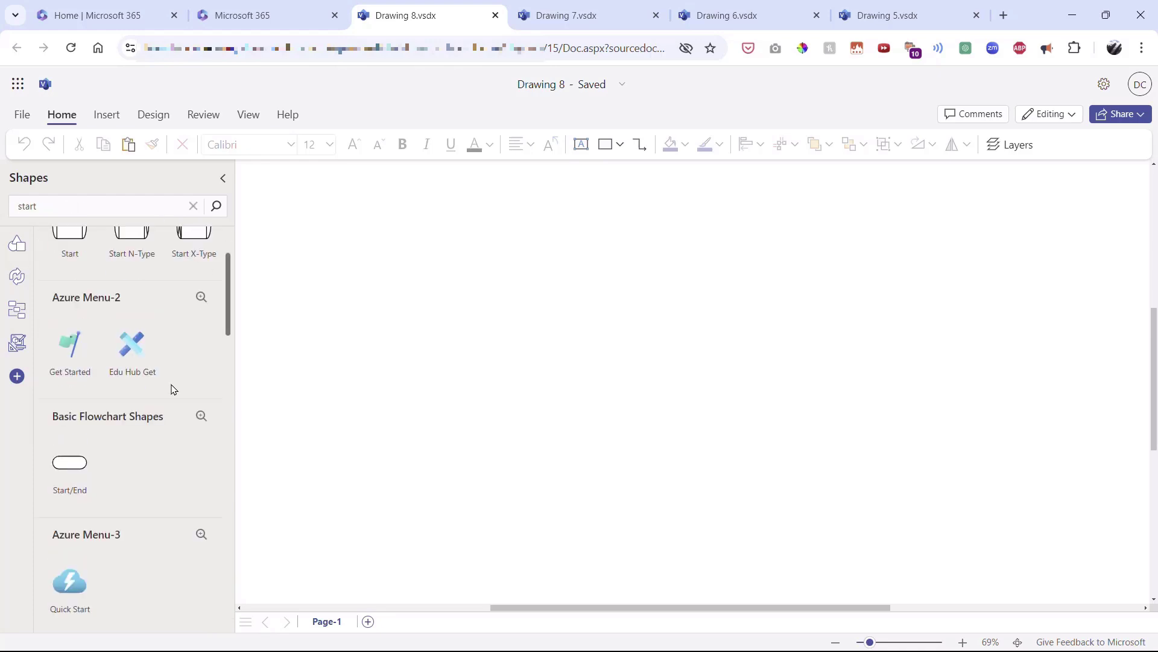
scroll(179, 418, down, 1)
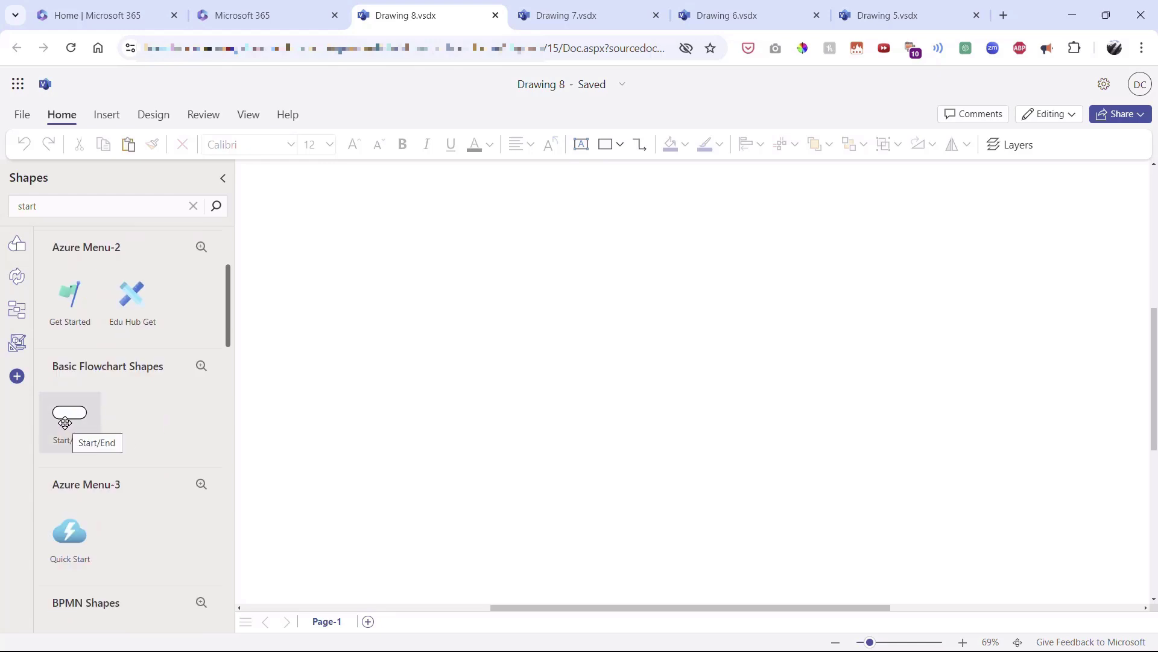
Place a Start/End shape and add a connected rectangle to its right
drag(65, 422, 382, 319)
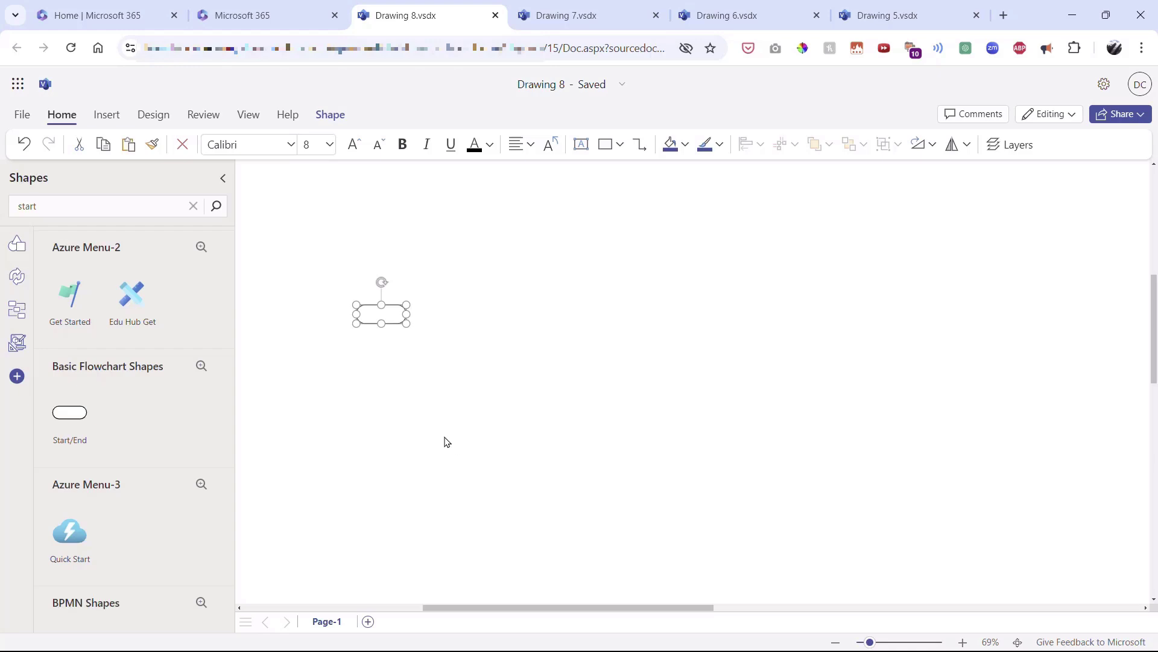
mouse_move(378, 308)
mouse_move(426, 313)
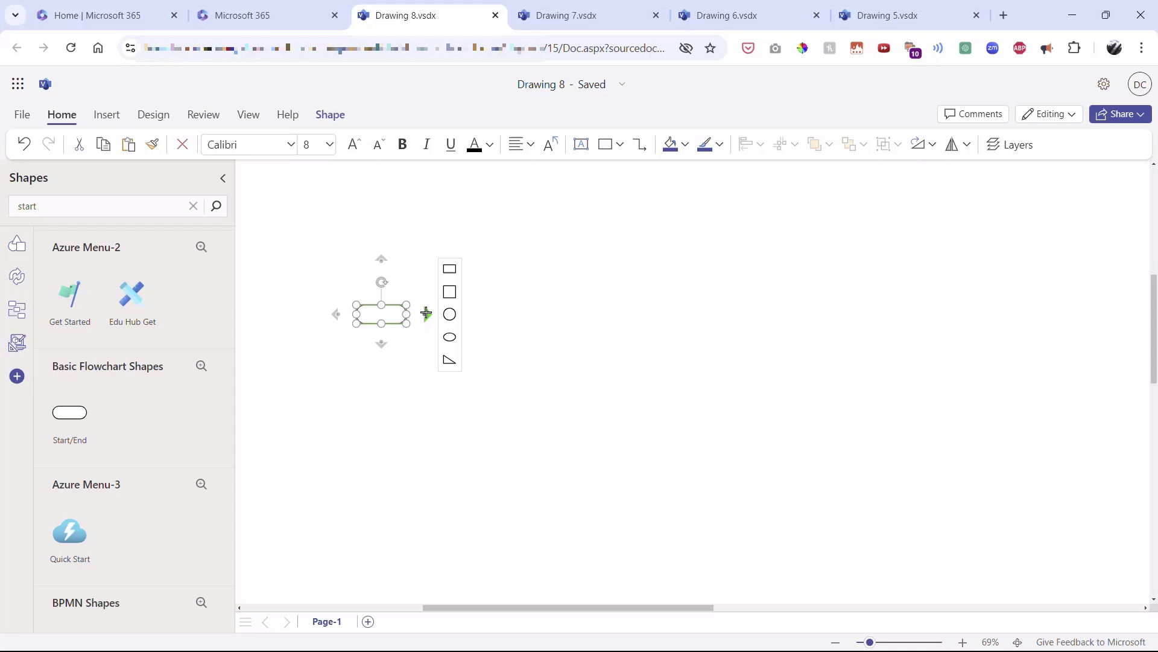
click(448, 270)
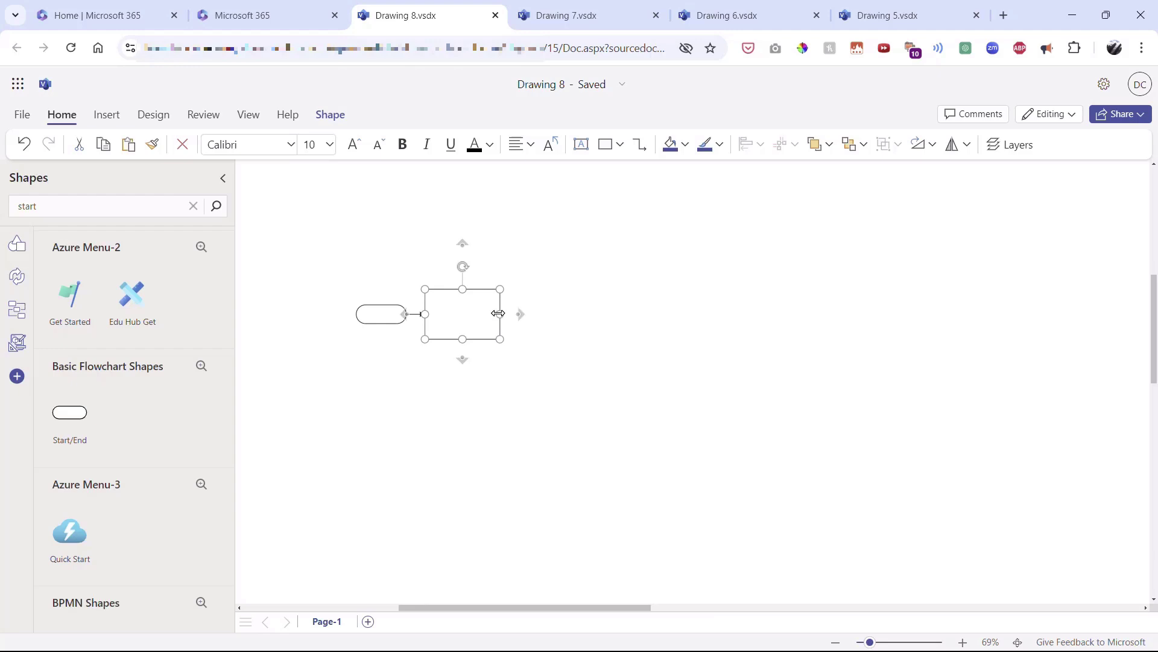
Add a second connected rectangle further right and a connected ellipse below it
mouse_move(521, 314)
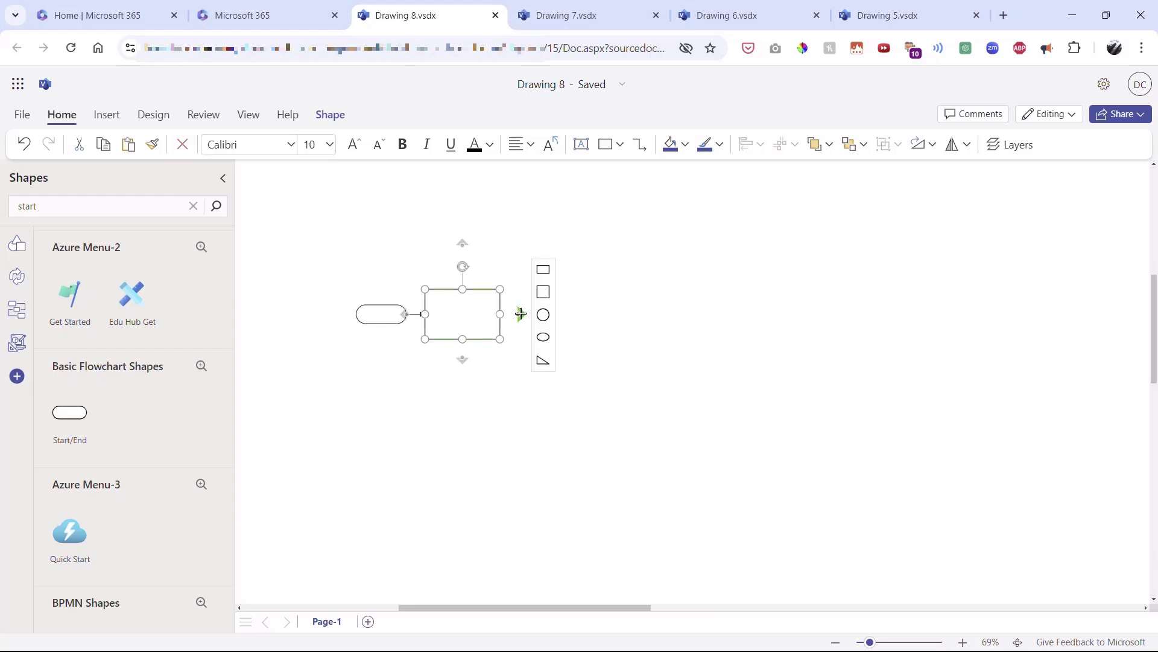
click(543, 273)
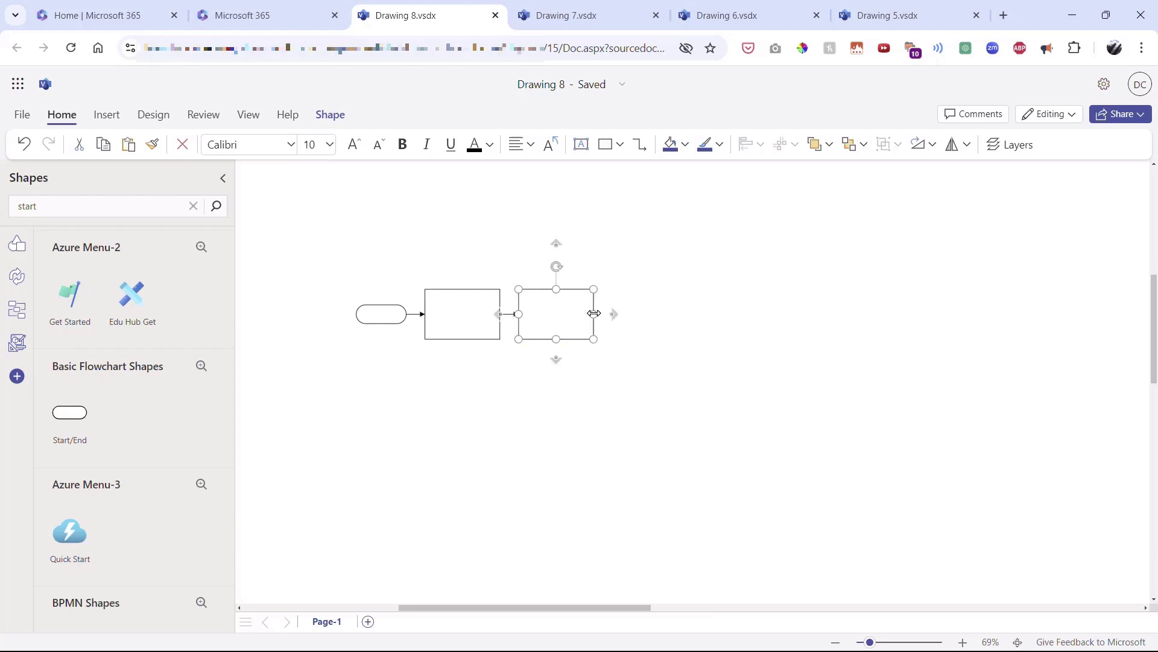
mouse_move(556, 360)
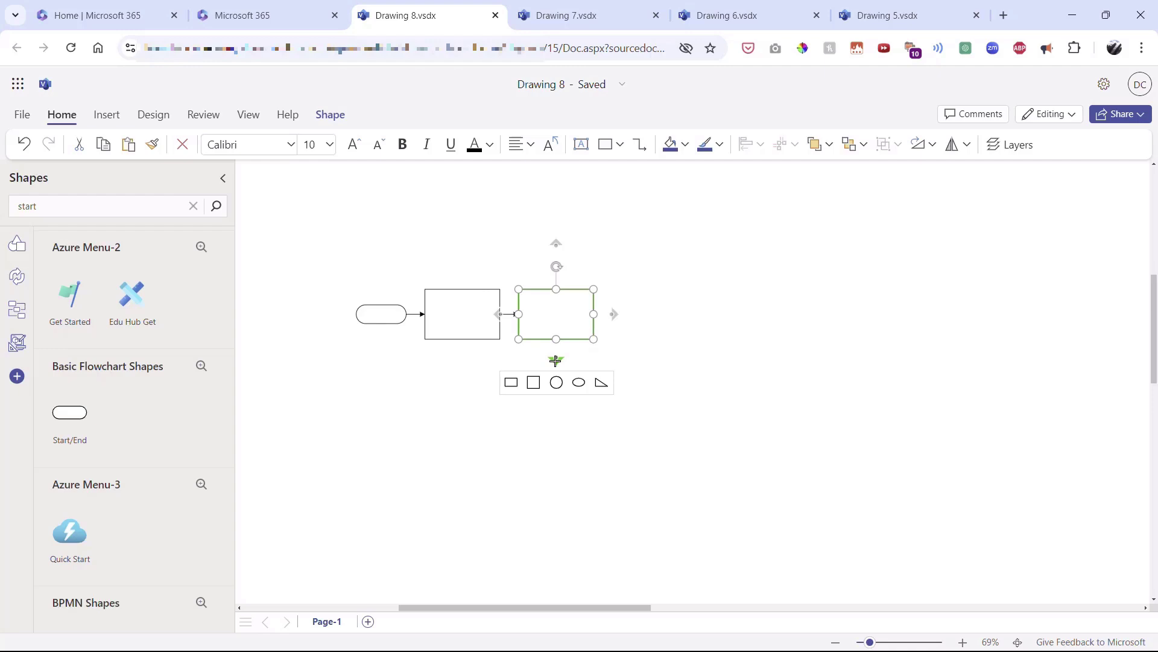
click(578, 382)
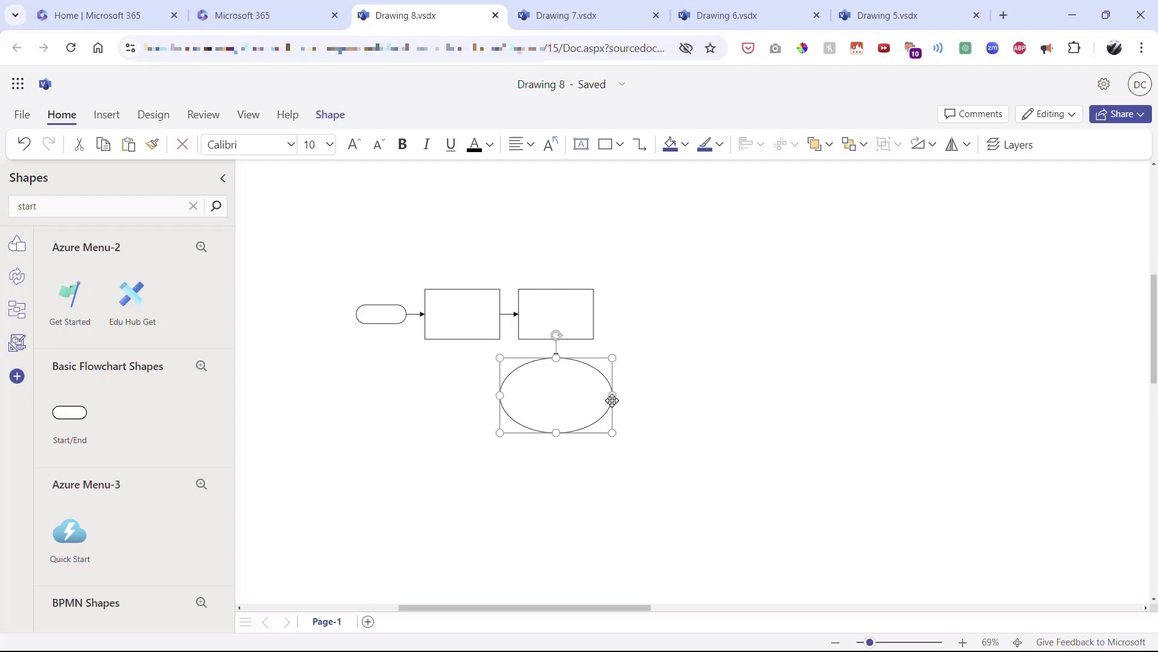
mouse_move(633, 394)
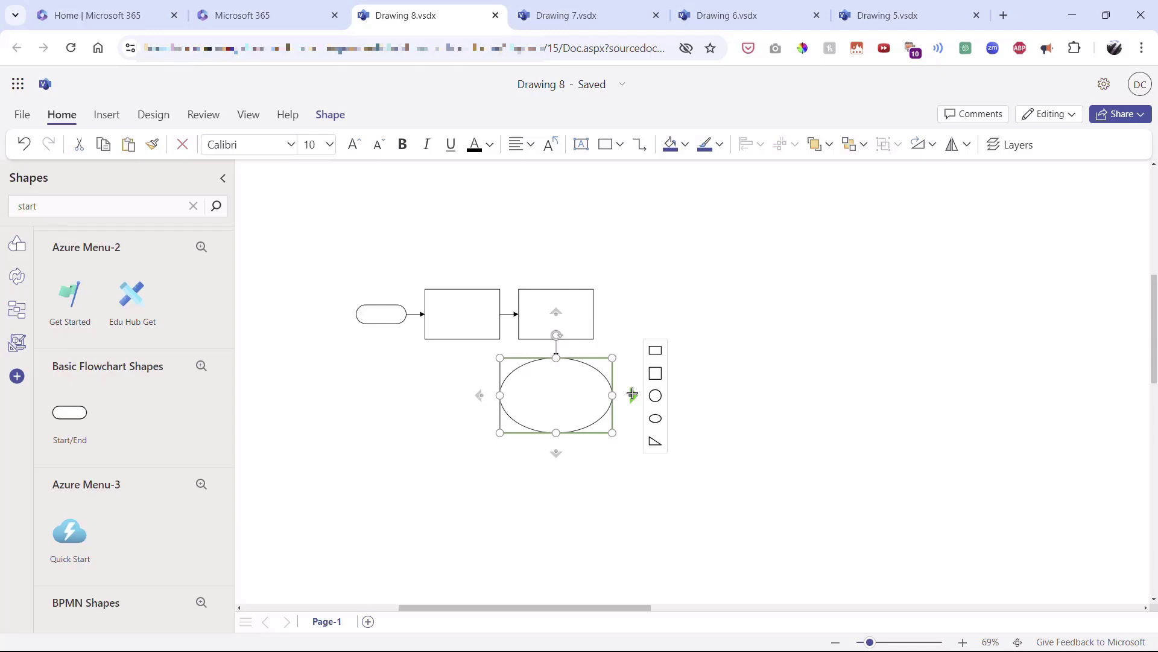
Search shapes for 'decision' and place a Decision diamond below the ellipse
double_click(65, 206)
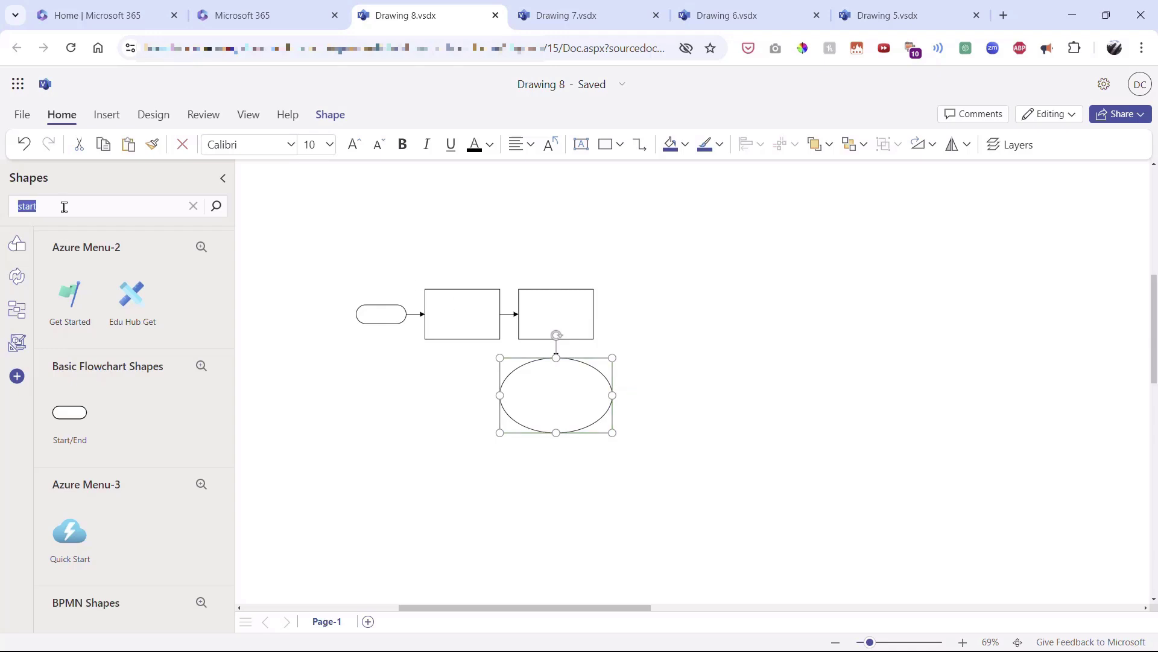
key(ctrl+z)
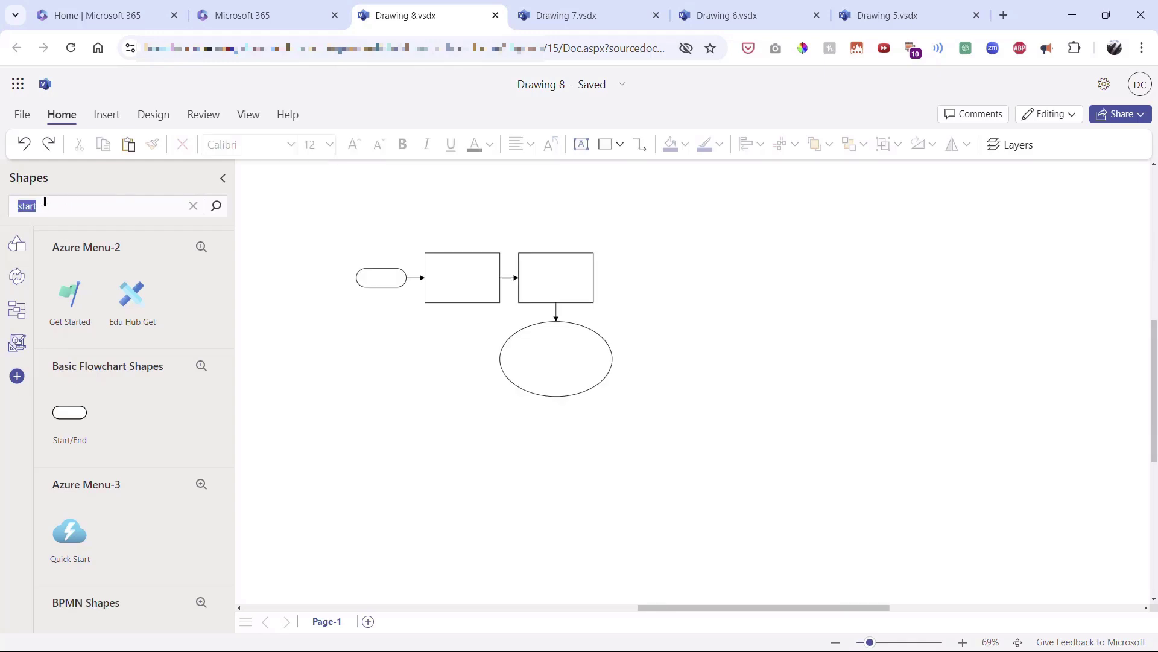
text(decision)
key(Return)
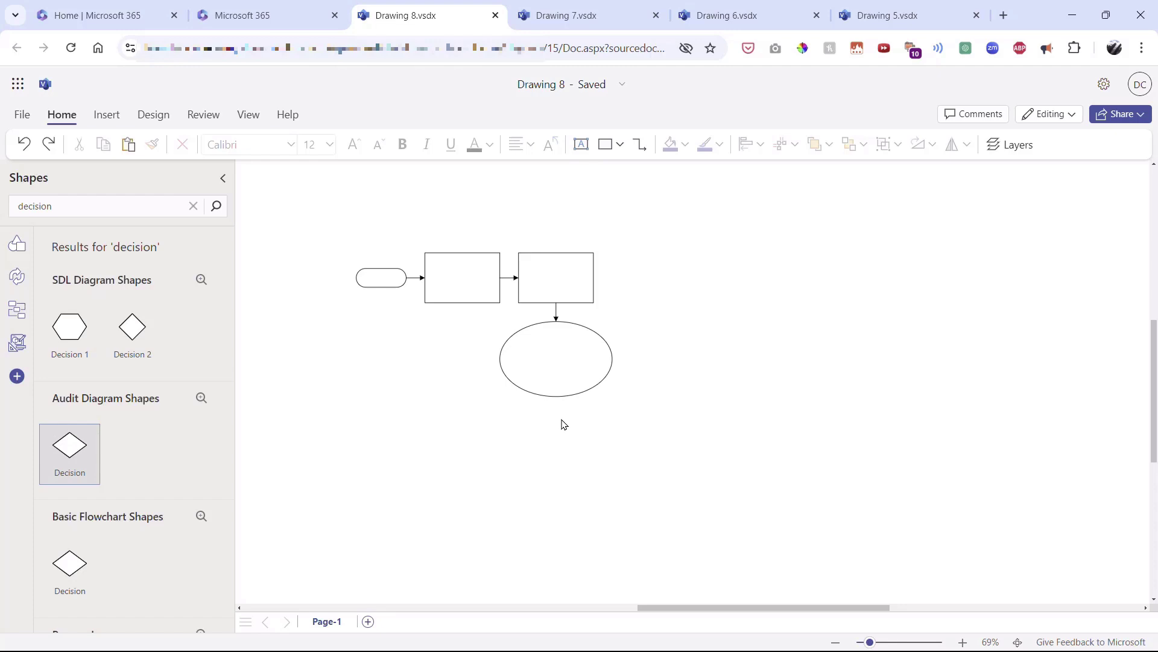
drag(70, 448, 554, 464)
click(408, 493)
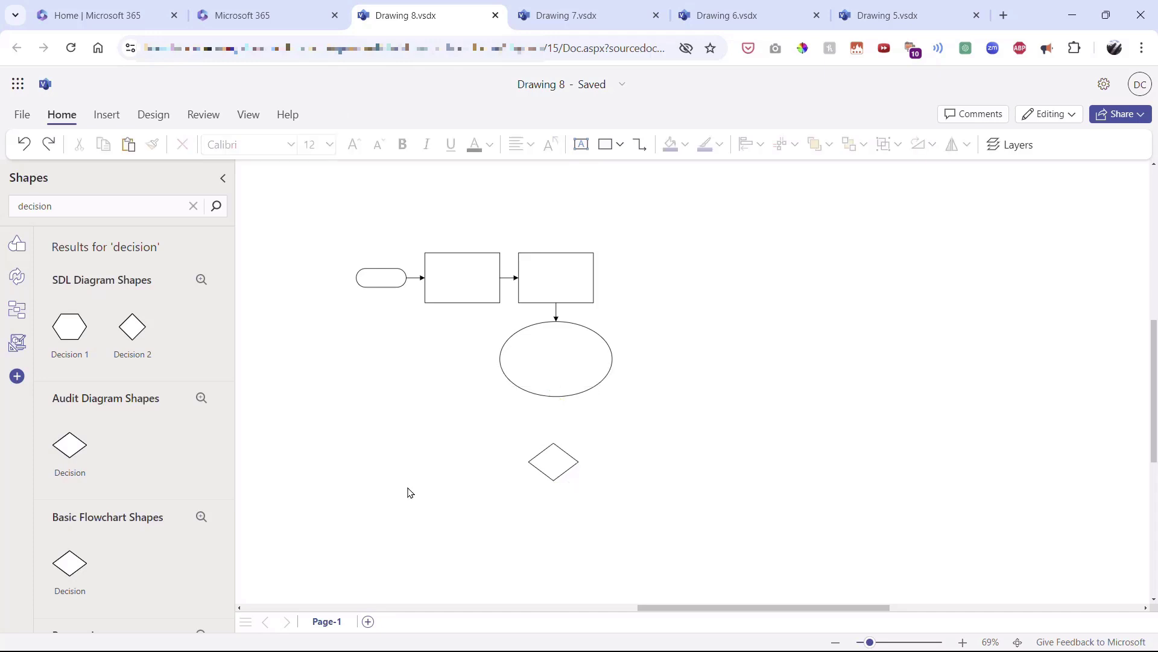
Draw a connector from the ellipse's bottom to the Decision diamond's top
mouse_move(554, 395)
drag(555, 396, 556, 477)
mouse_move(556, 462)
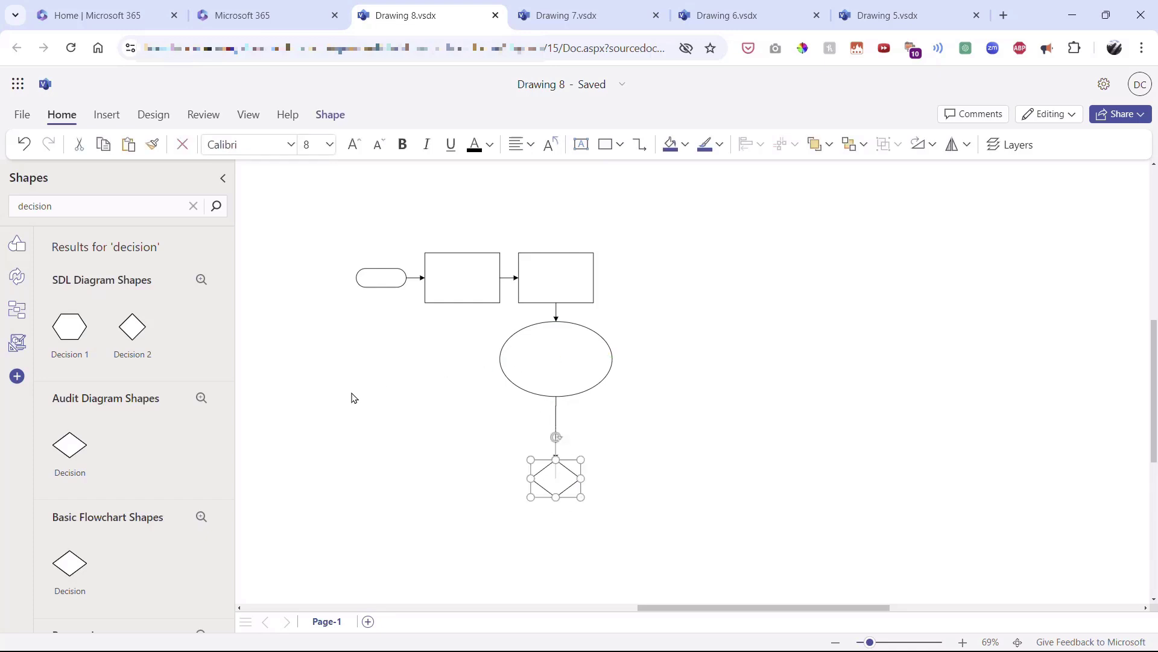
Label the terminator 'start', then zoom in twice and scroll to reframe the flowchart
double_click(377, 278)
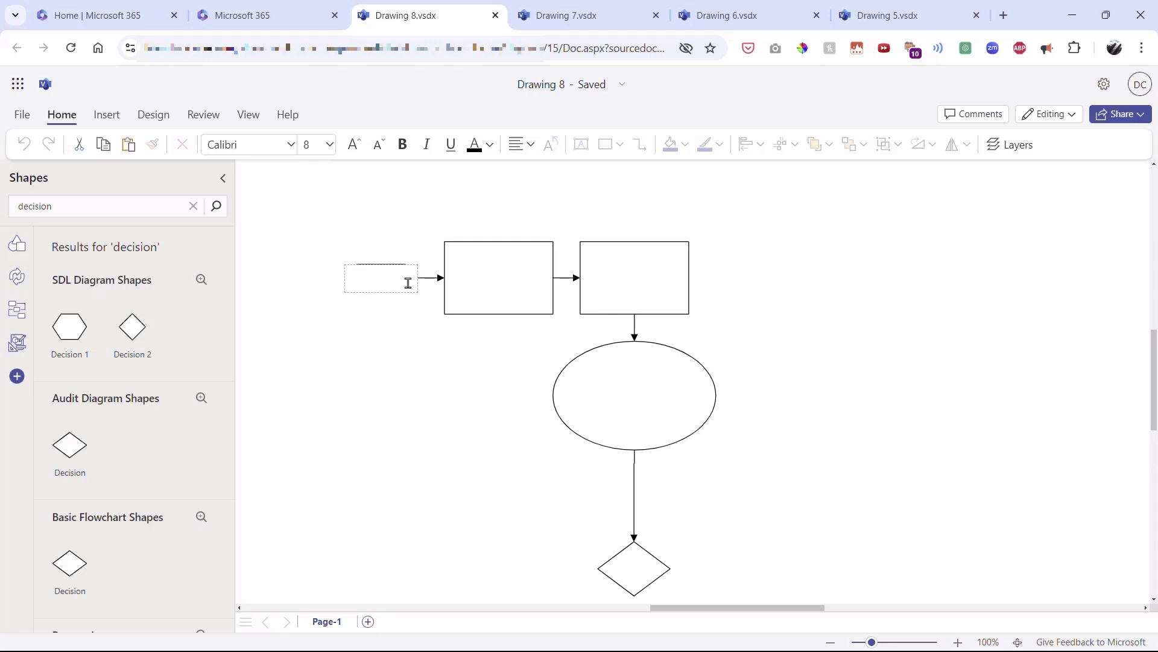
text(start)
click(354, 343)
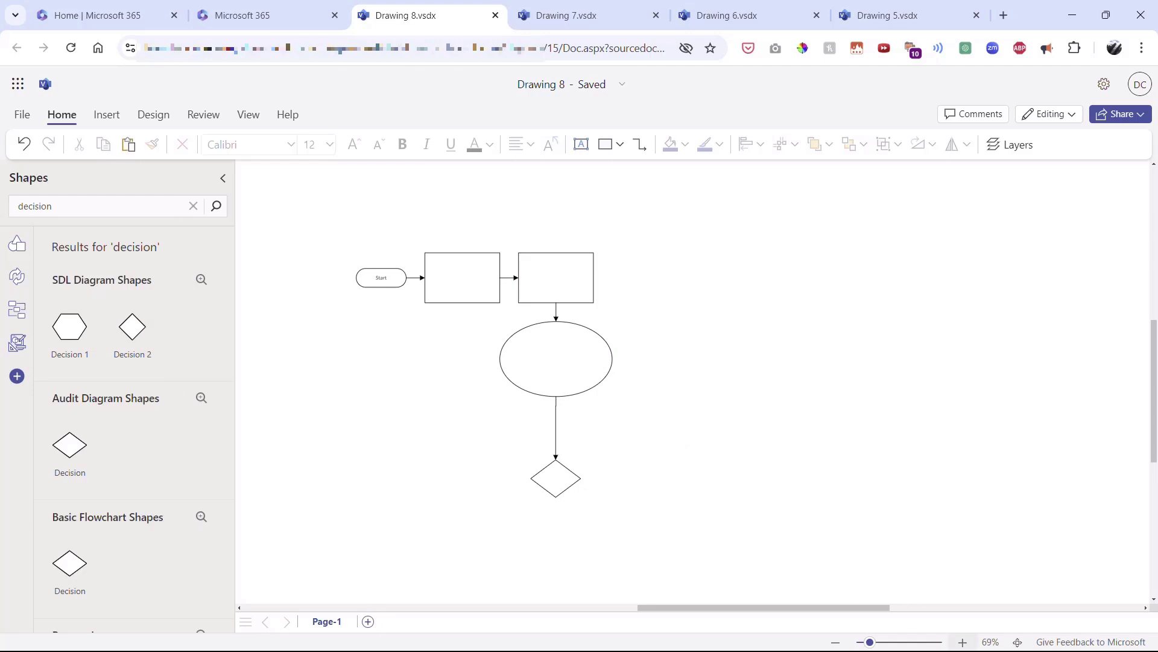
click(963, 642)
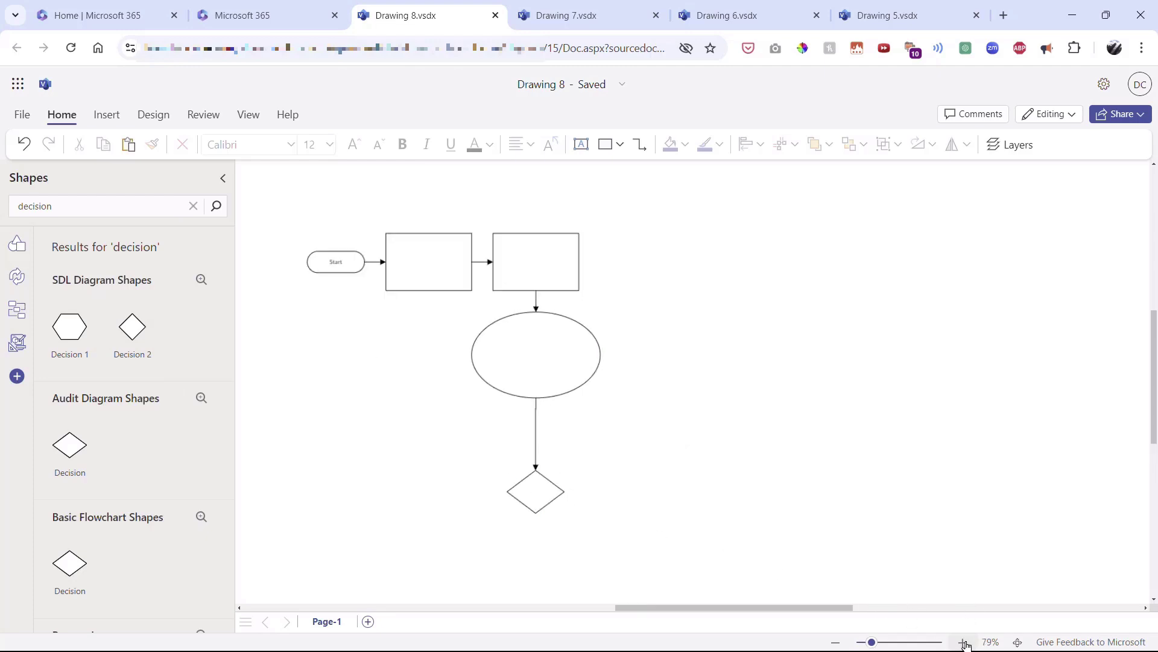
click(963, 642)
drag(702, 607, 635, 608)
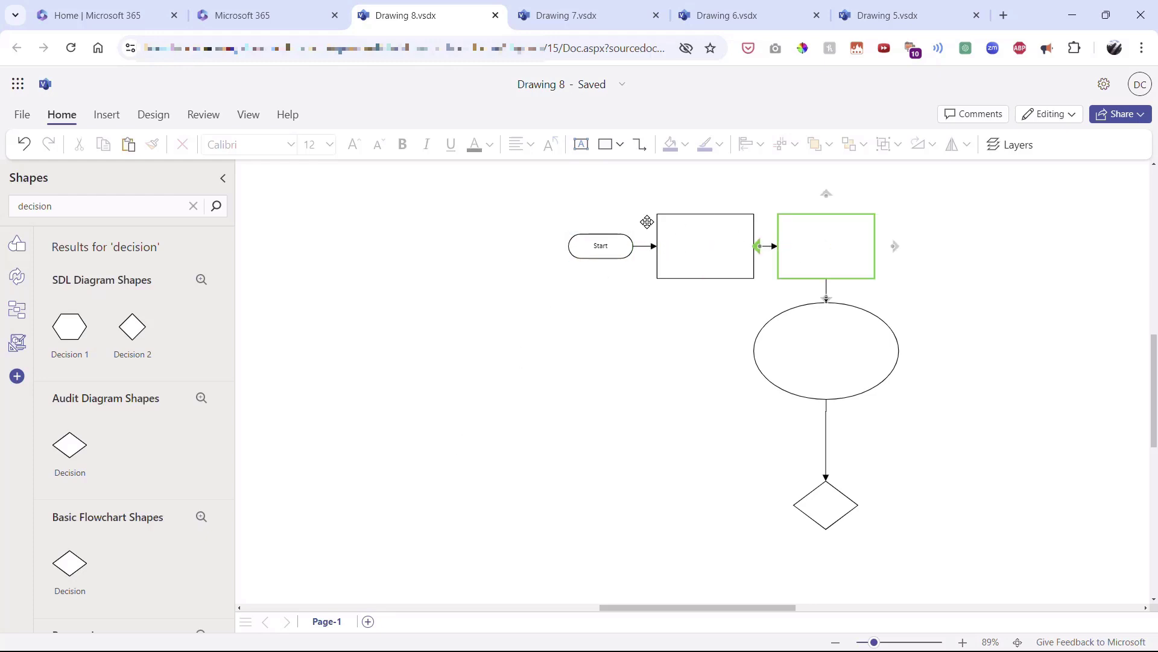
Fill the Start shape light green, make its label bold and two sizes larger, and move it left
click(587, 250)
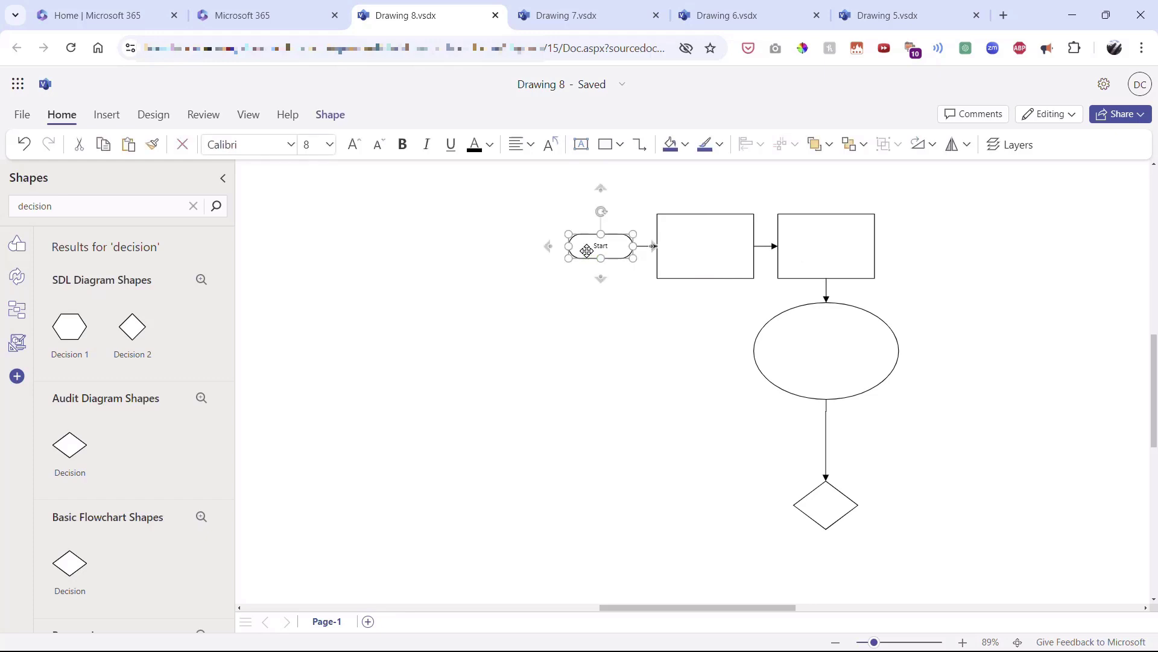
click(686, 147)
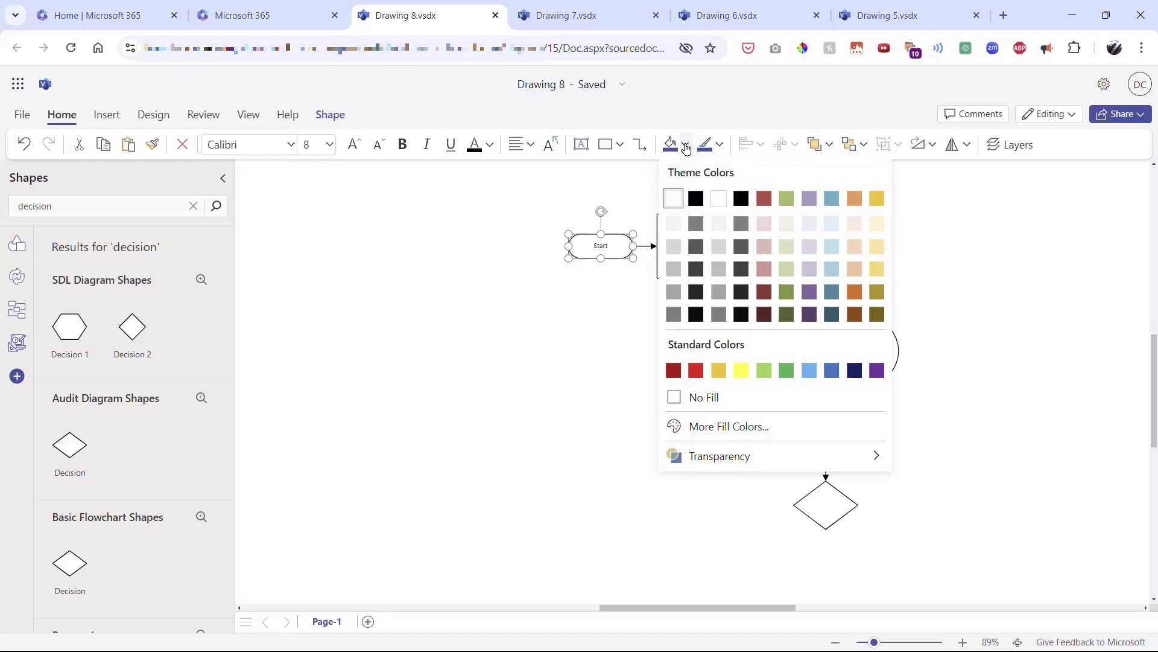
click(788, 225)
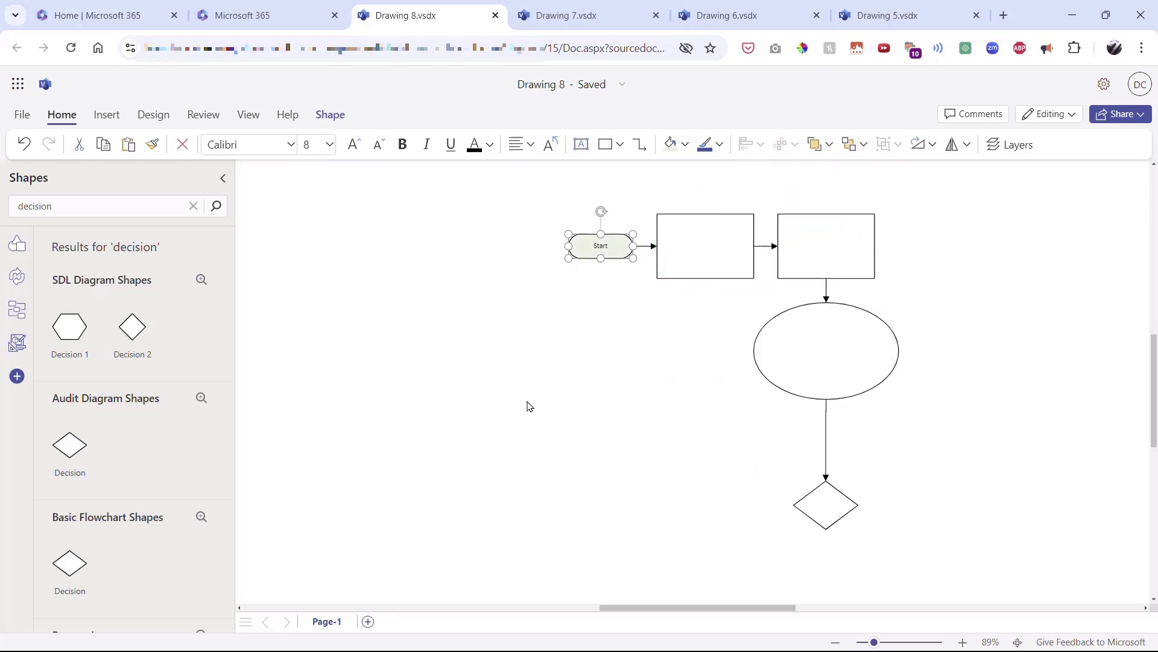
click(403, 145)
click(353, 145)
click(354, 145)
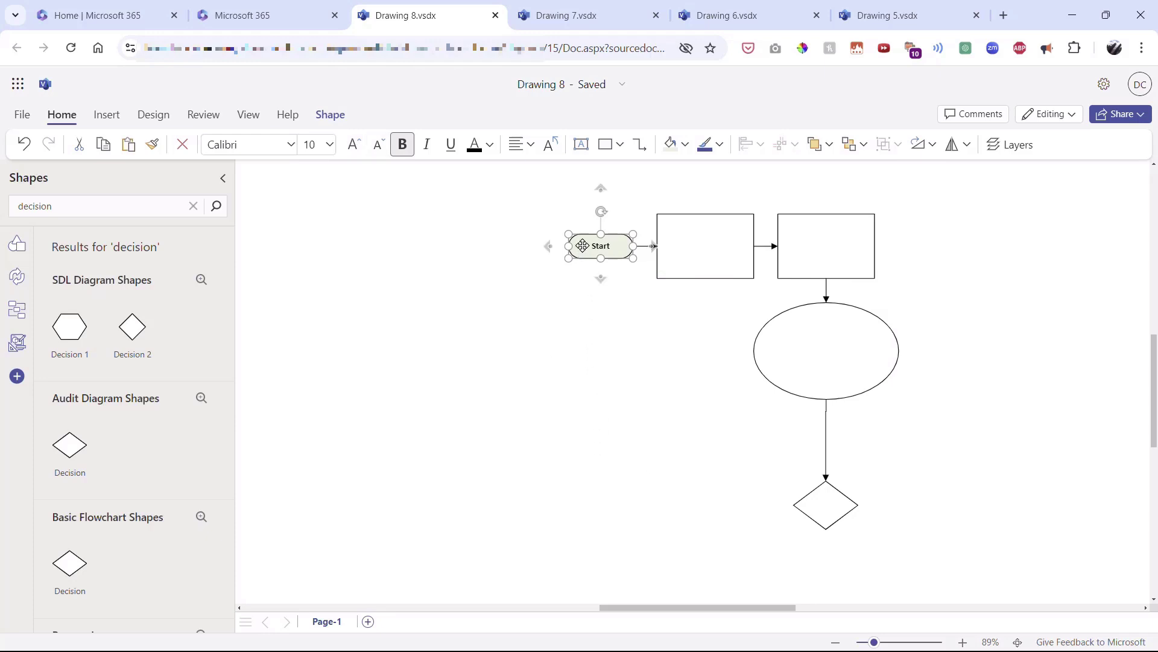
drag(578, 245, 505, 246)
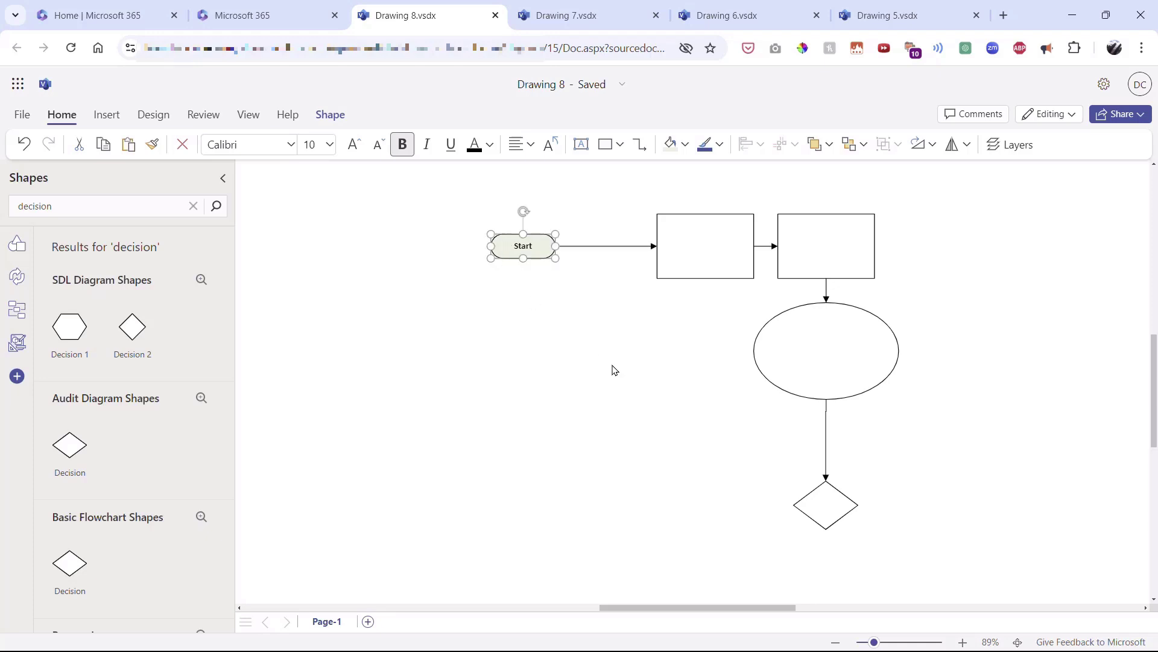
Type 'Identify Problem' into the first rectangle and 'List Options' into the second
click(684, 245)
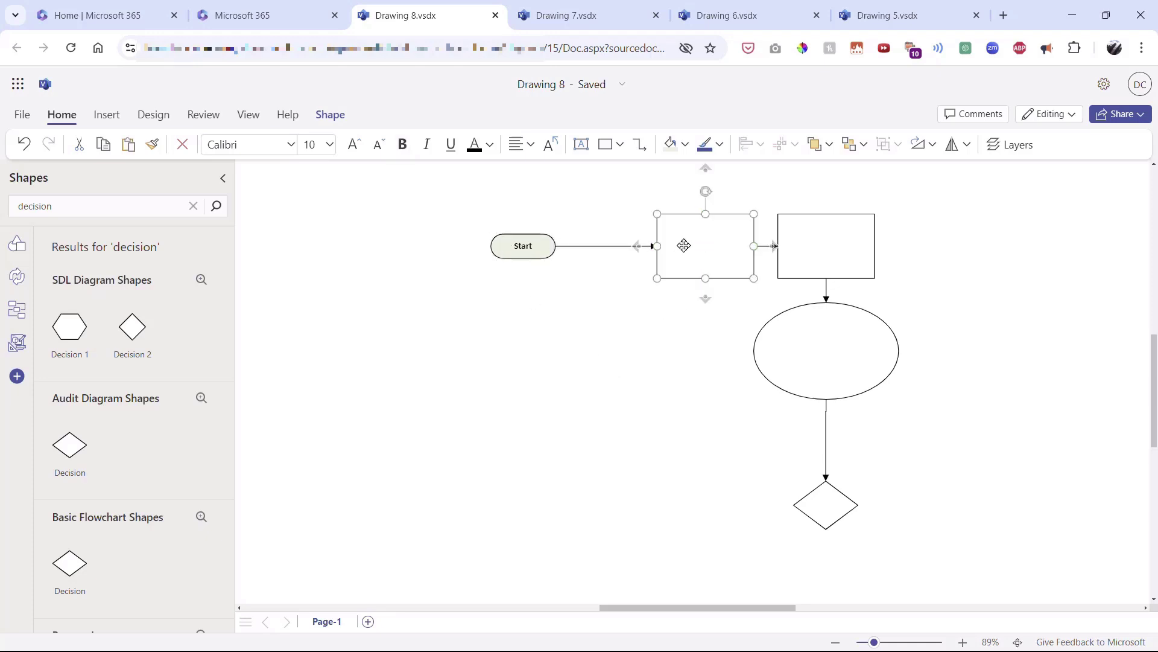
double_click(696, 245)
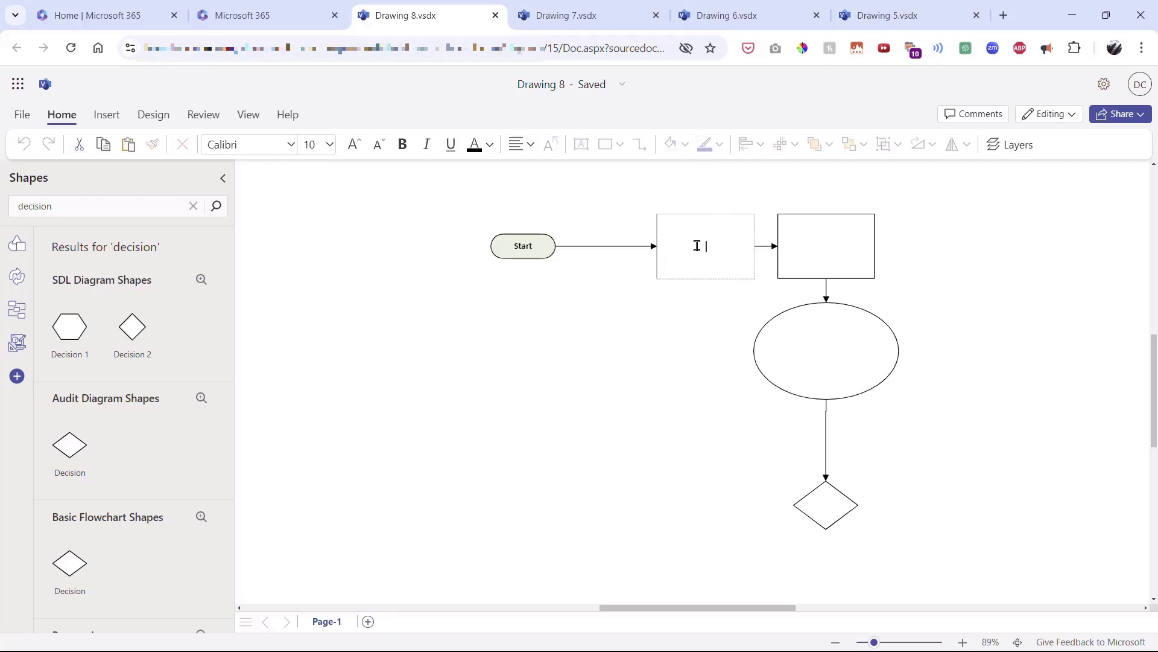
text(Identify Problem)
click(814, 246)
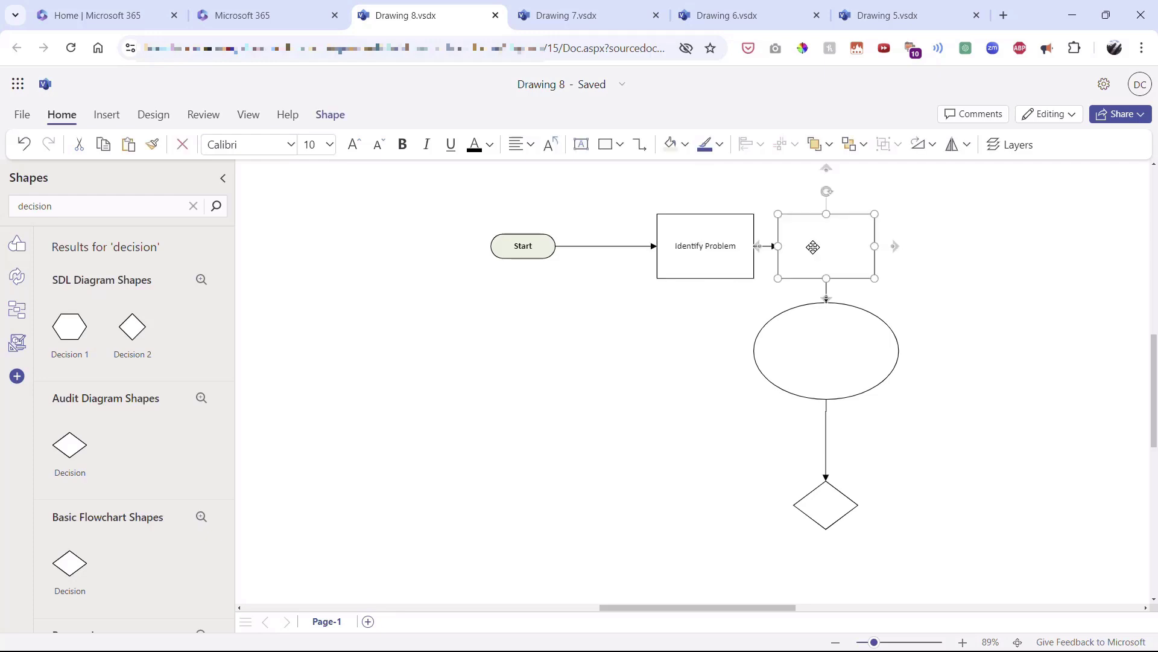
text(List Options)
Change the List Options shape to a Chevron Step from the Process Steps set
right_click(815, 233)
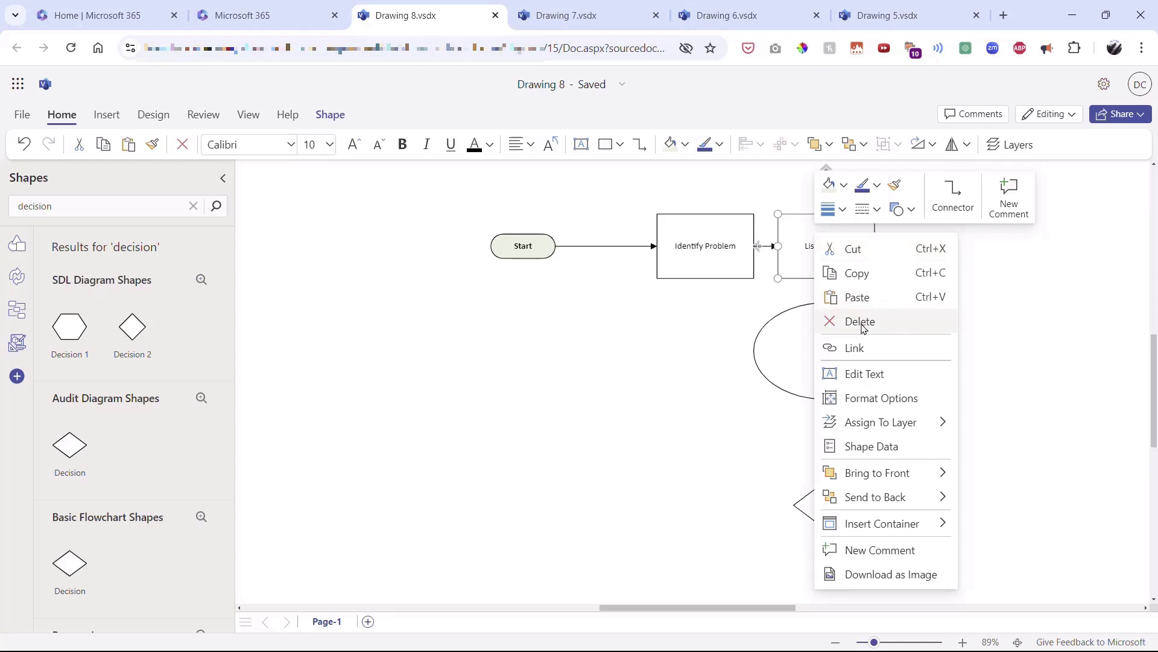
mouse_move(896, 472)
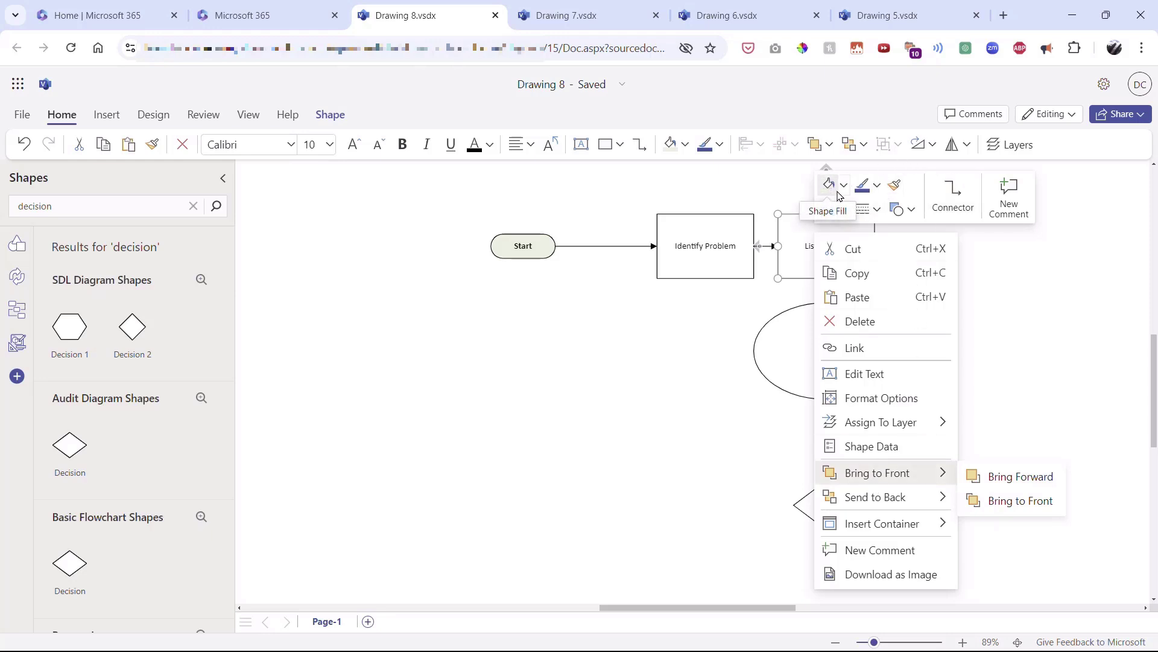
click(914, 210)
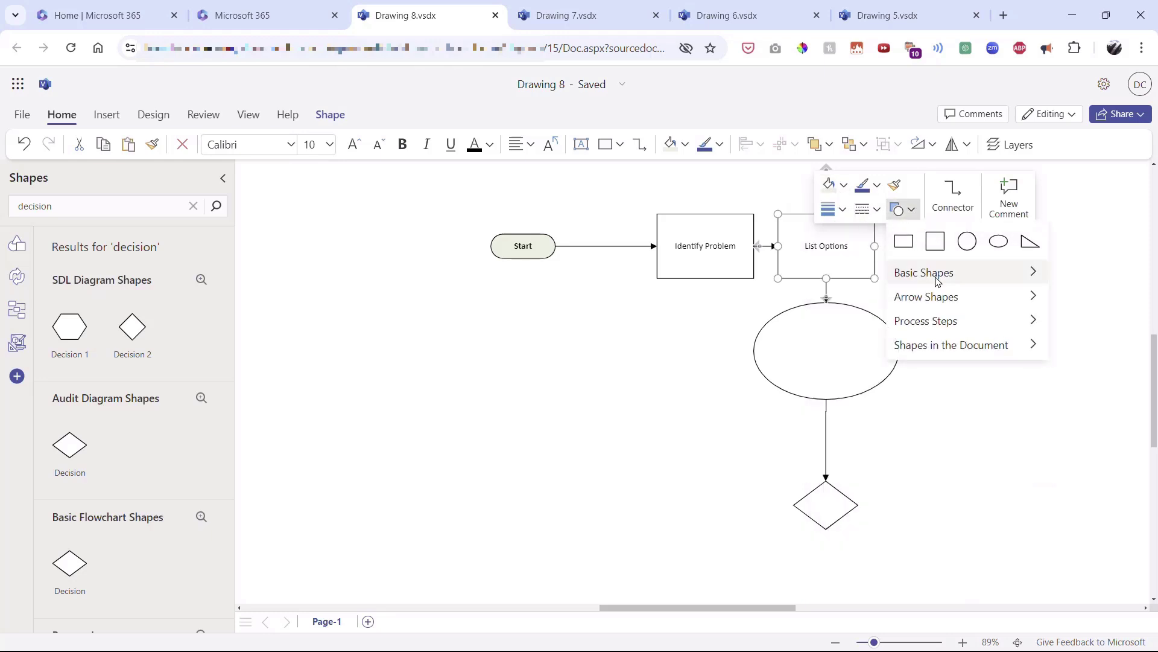
mouse_move(938, 280)
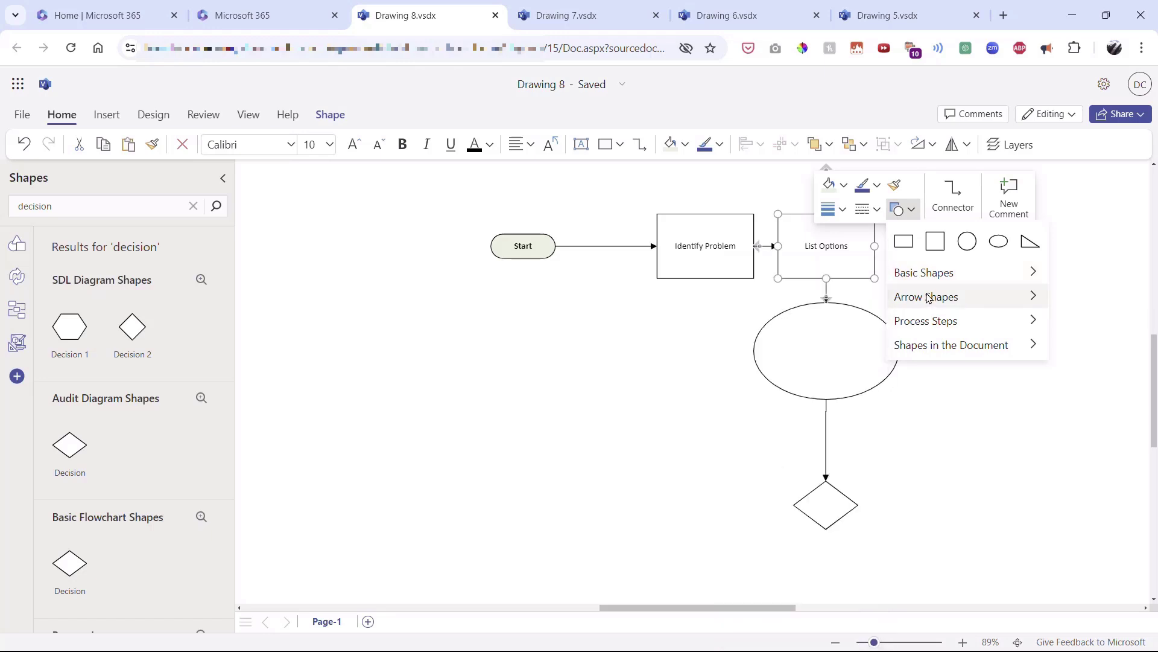
mouse_move(932, 324)
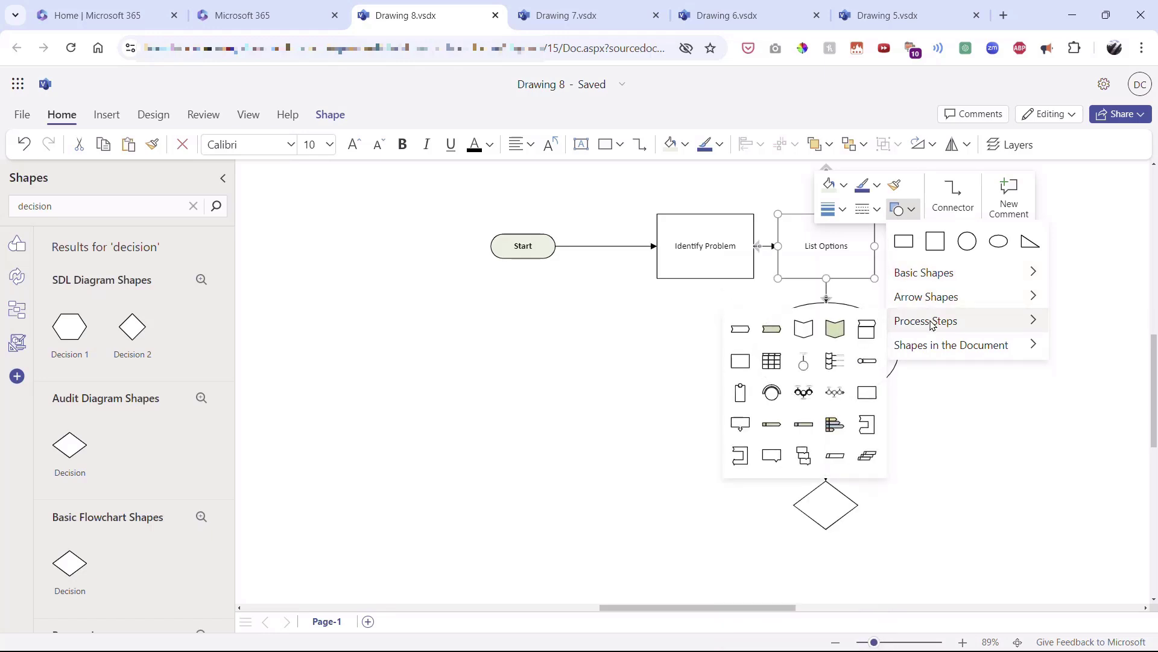
mouse_move(937, 350)
click(741, 329)
Move List Options right and reposition the ellipse and diamond straight beneath it
drag(817, 235, 894, 236)
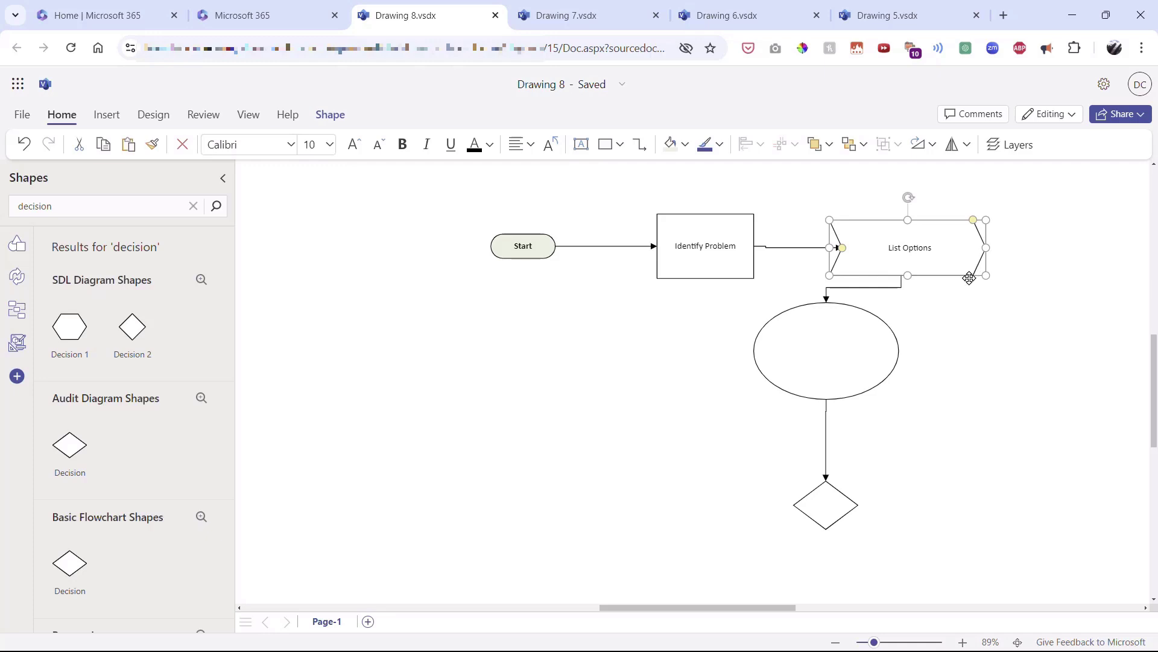
drag(830, 339, 906, 396)
drag(843, 507, 899, 559)
click(859, 232)
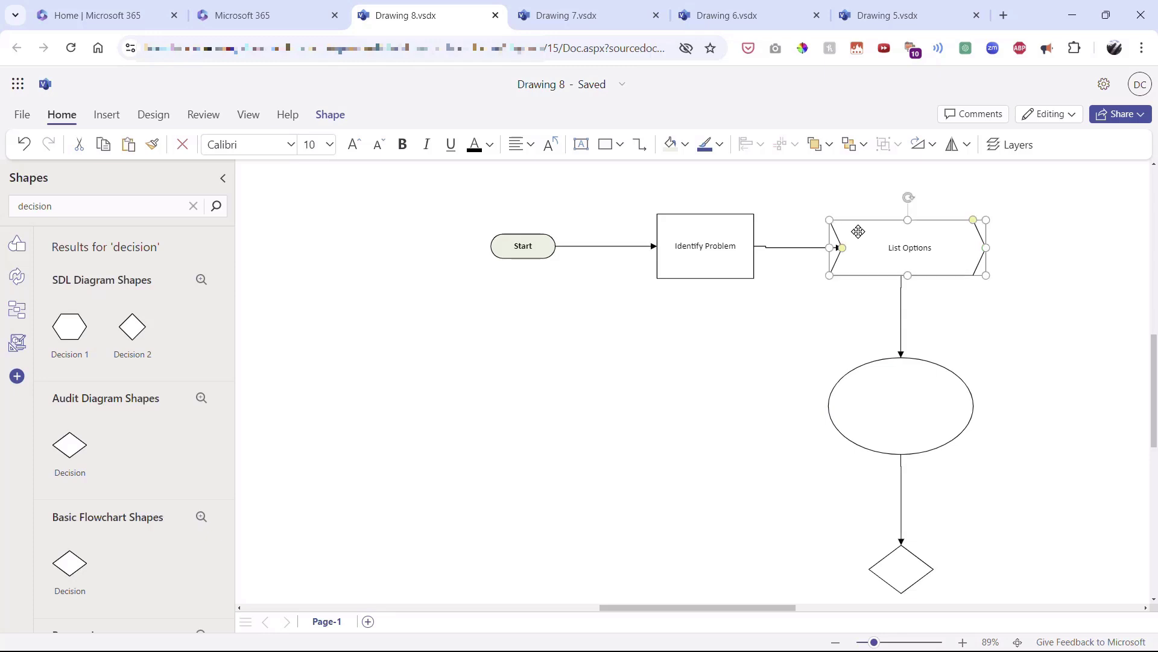
Fill the List Options chevron light pink and make its label bold and one size larger
right_click(861, 234)
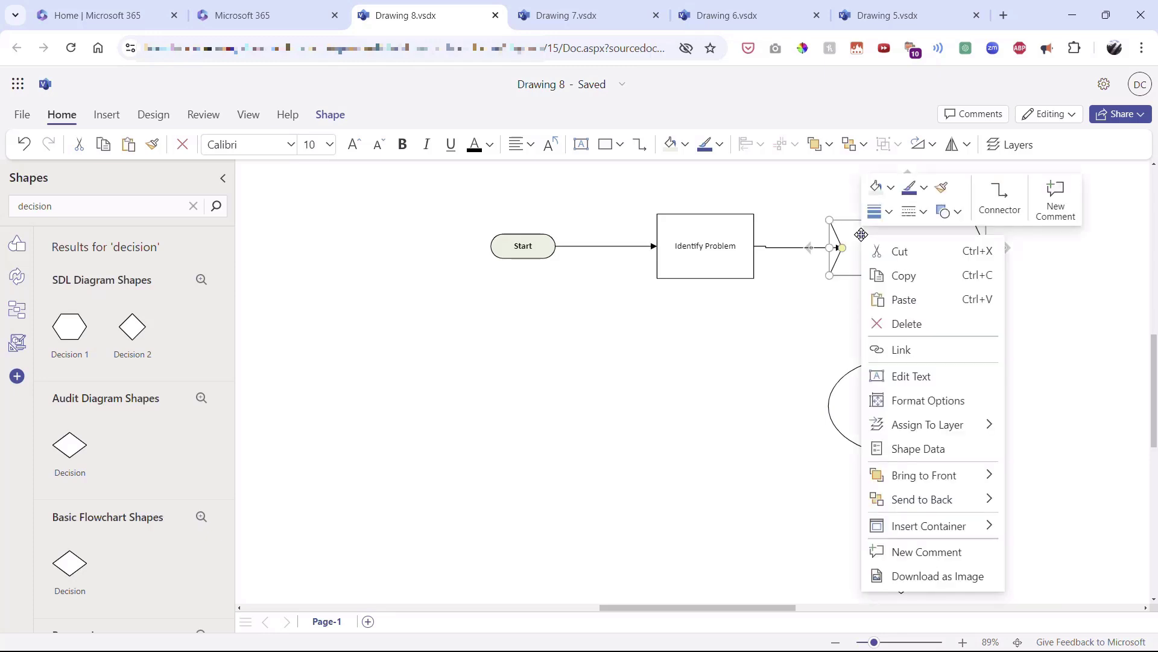
click(892, 188)
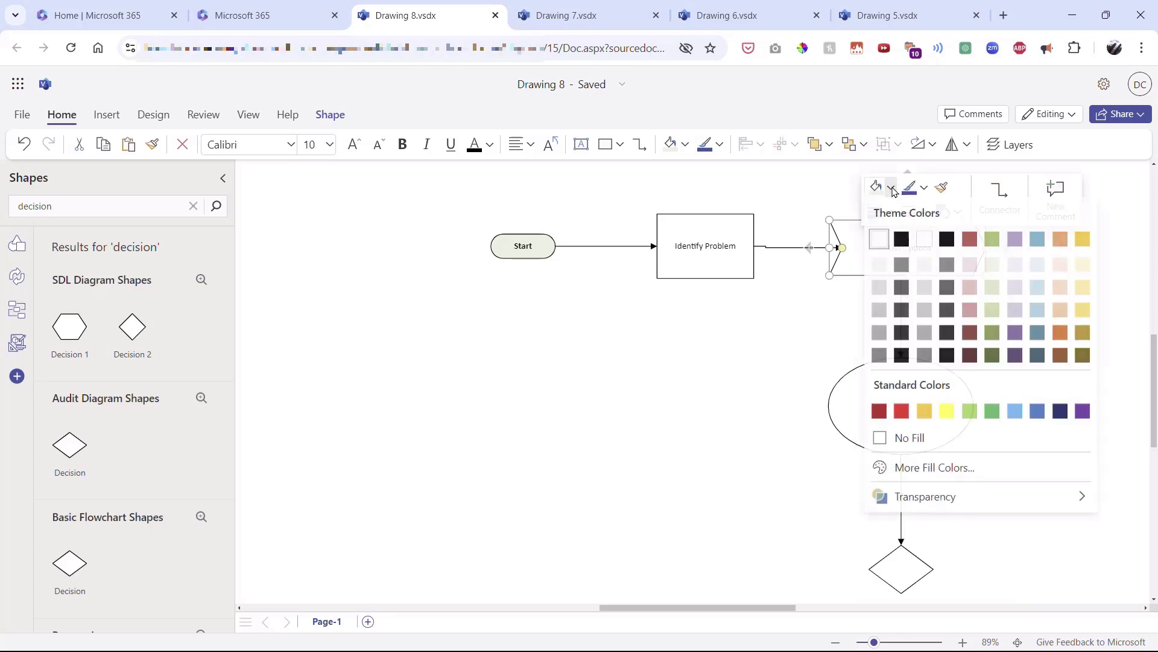
click(970, 266)
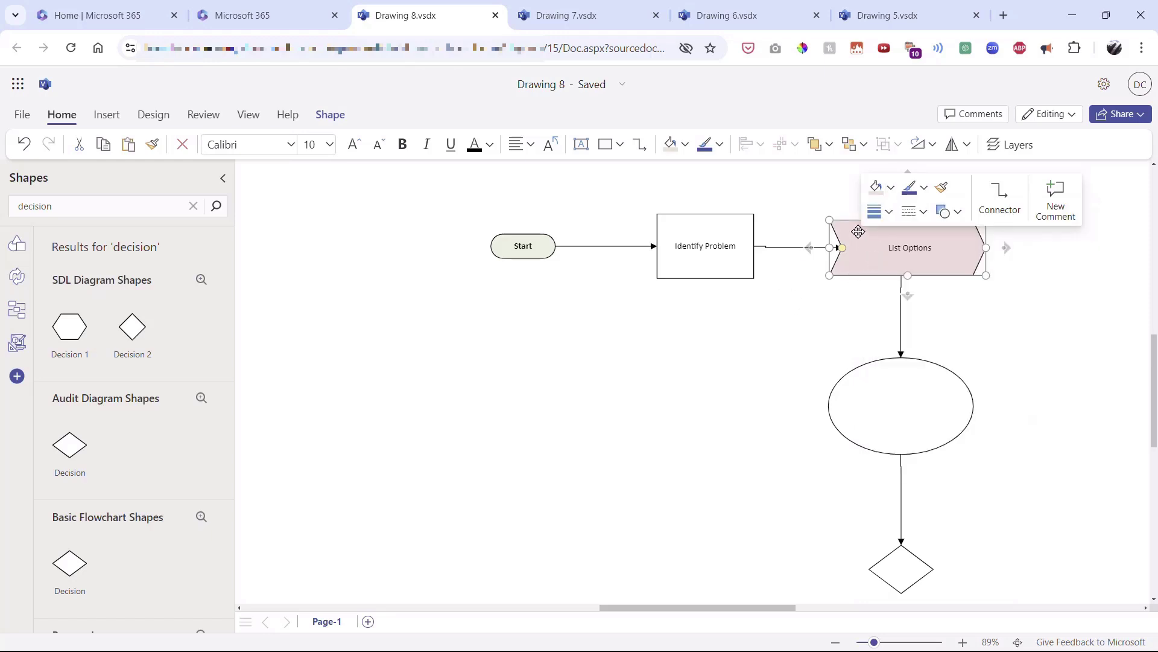
click(403, 149)
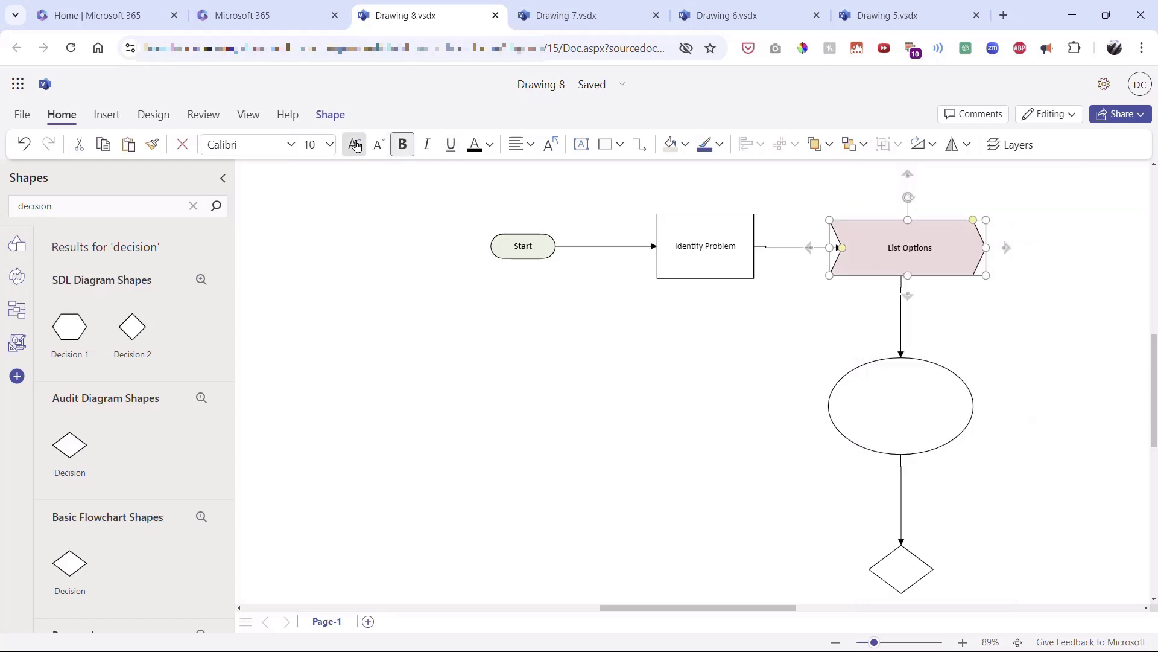
click(354, 143)
click(747, 383)
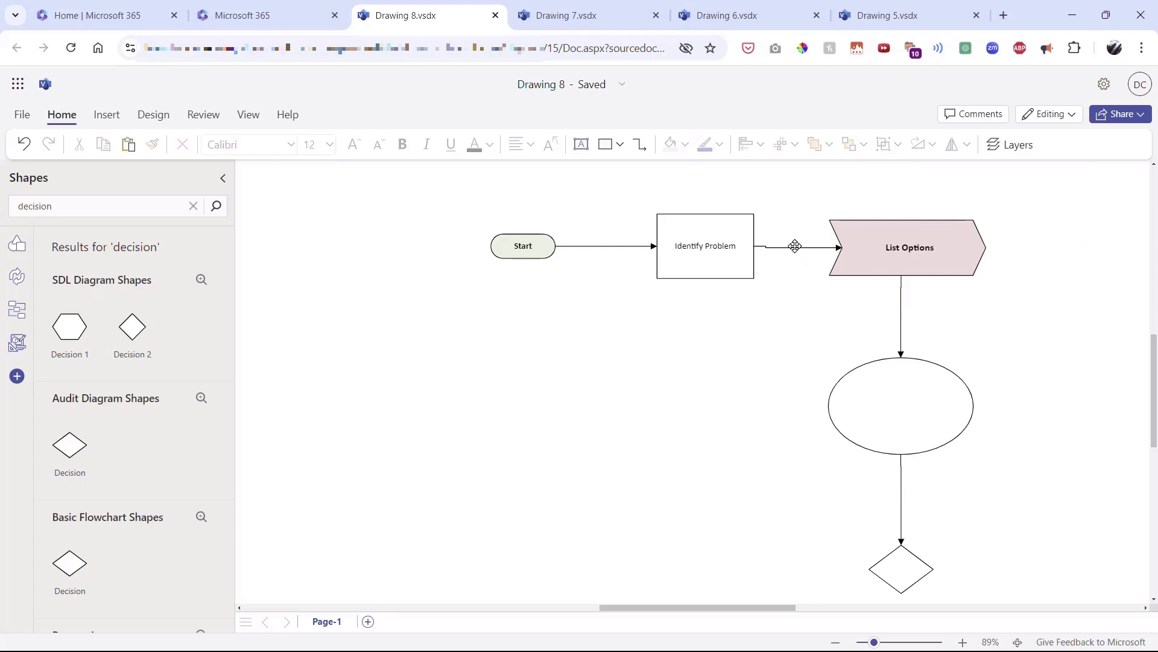
click(789, 247)
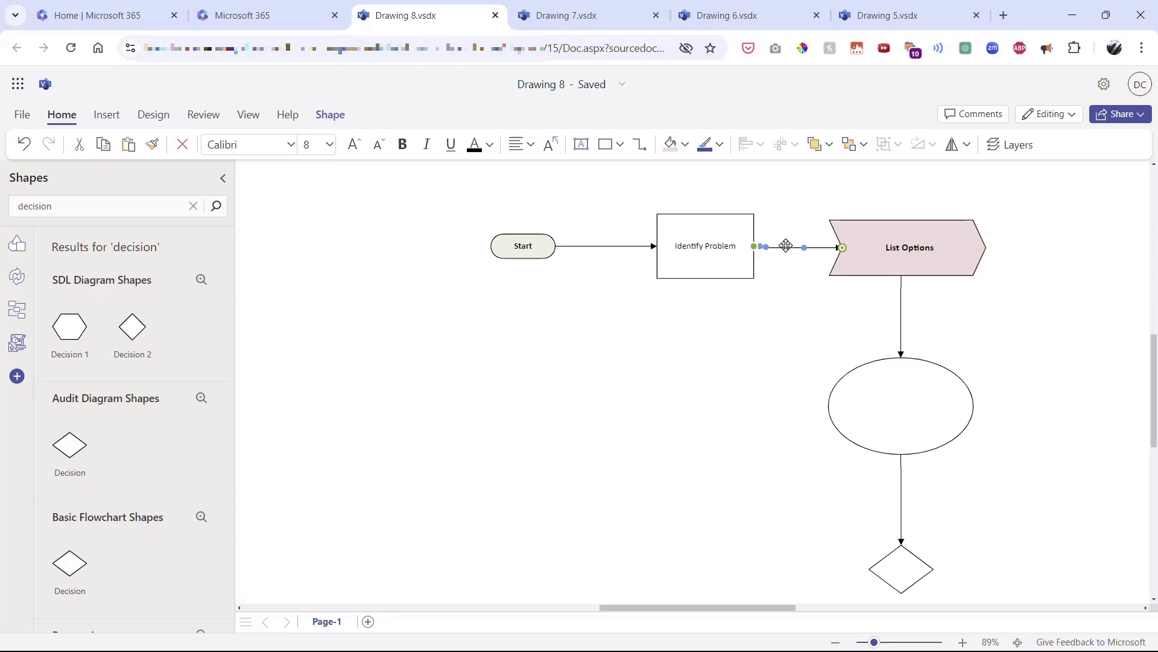
Make the Identify Problem to List Options connector dashed with arrowheads at both ends
right_click(785, 245)
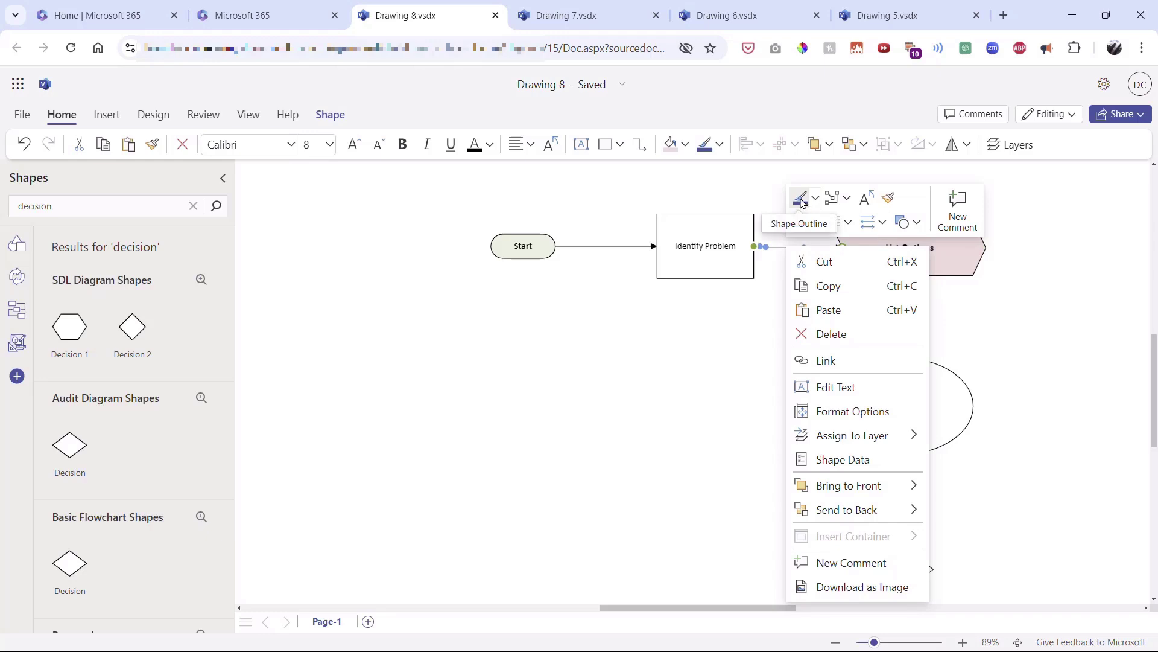
click(849, 202)
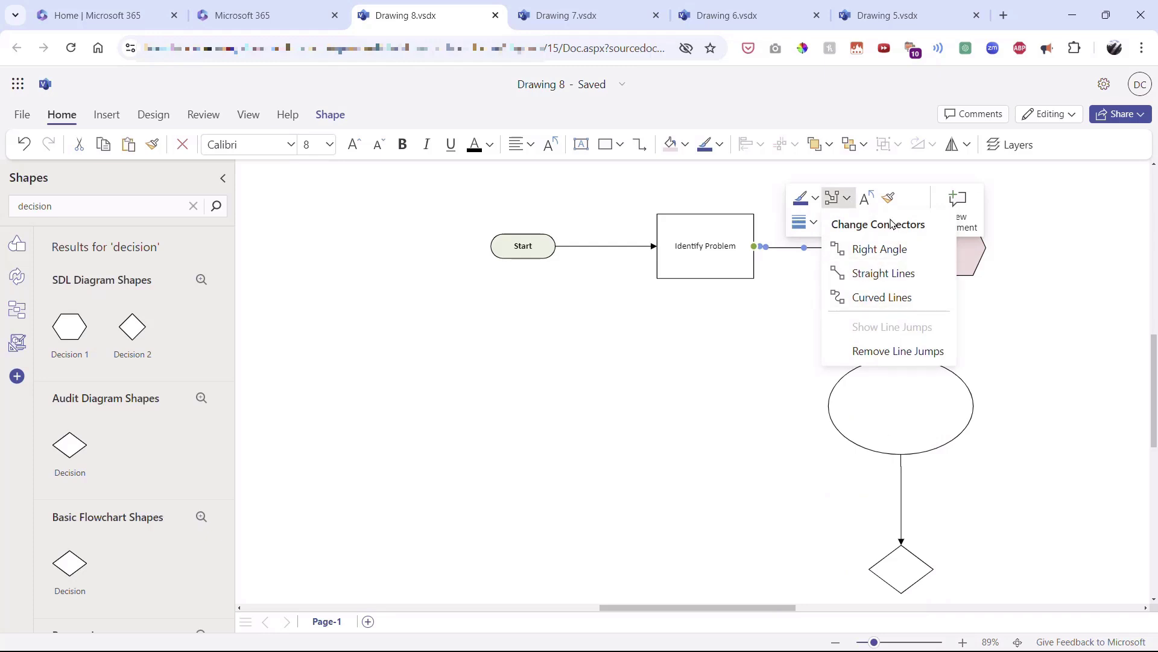
click(841, 198)
click(882, 224)
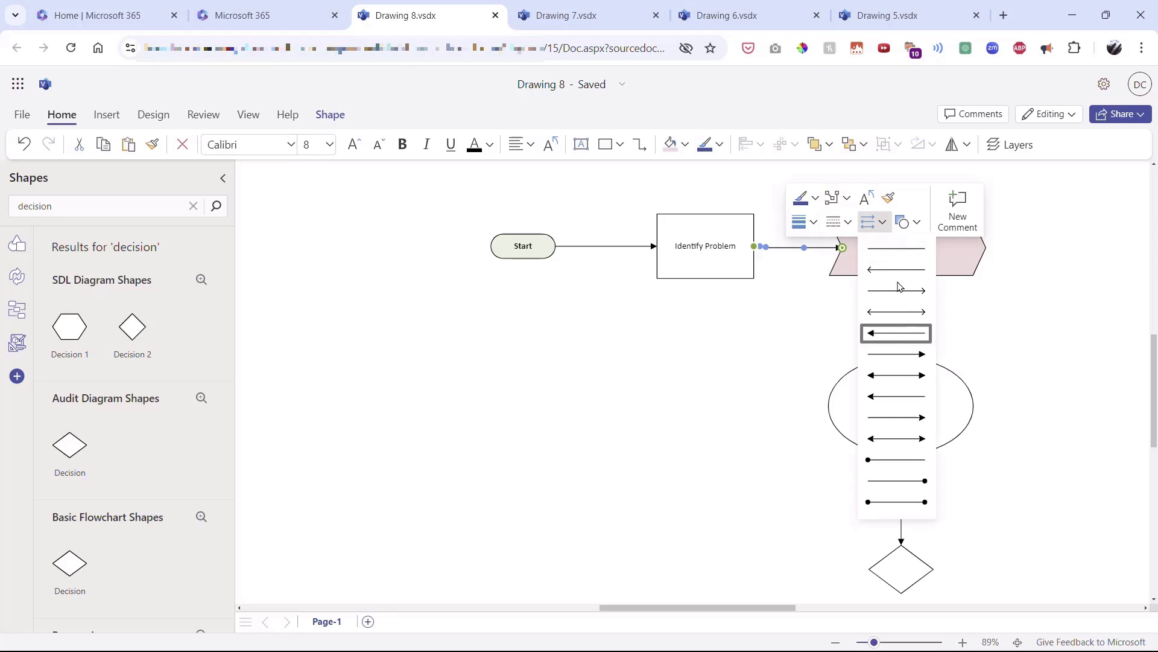
click(848, 223)
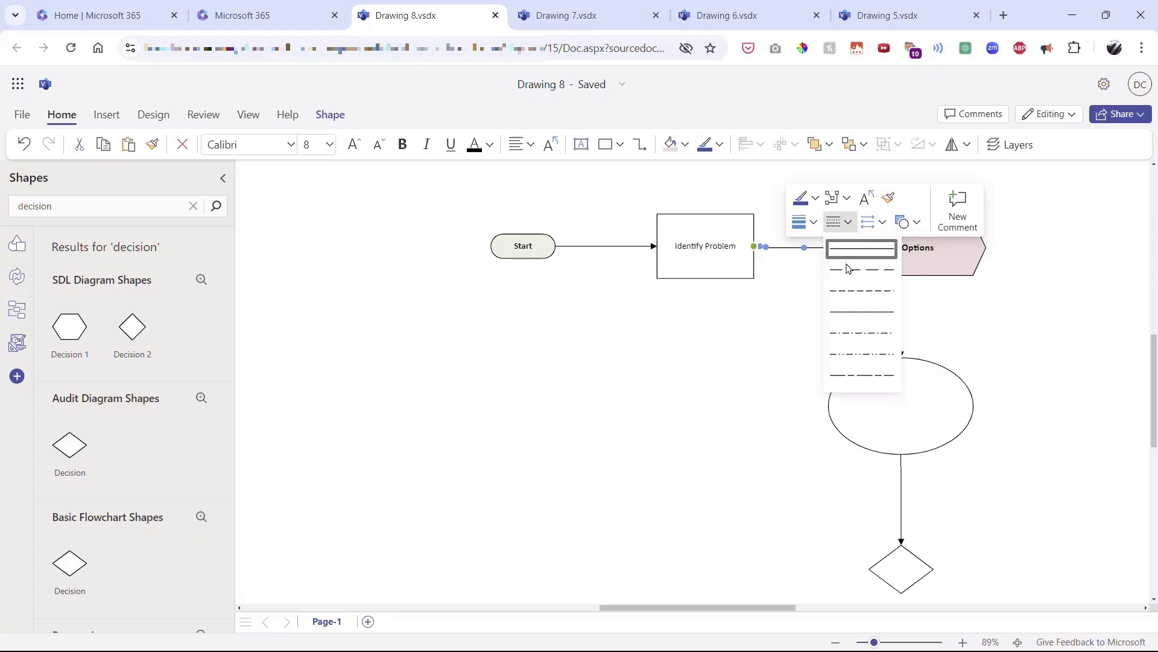
click(857, 291)
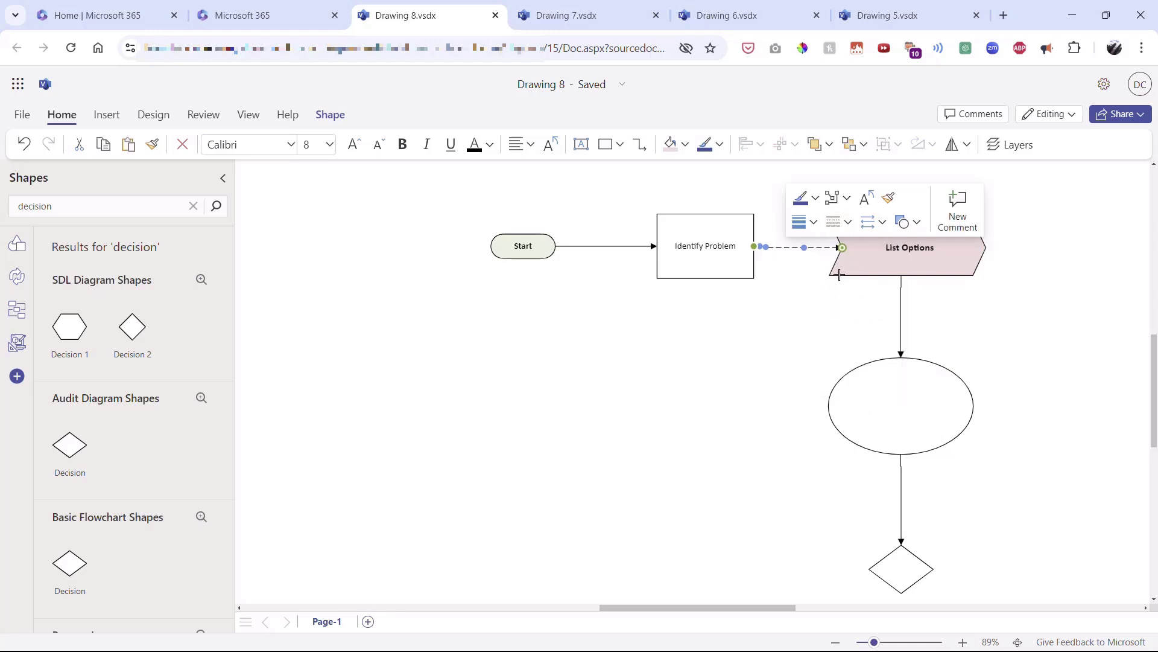
click(875, 223)
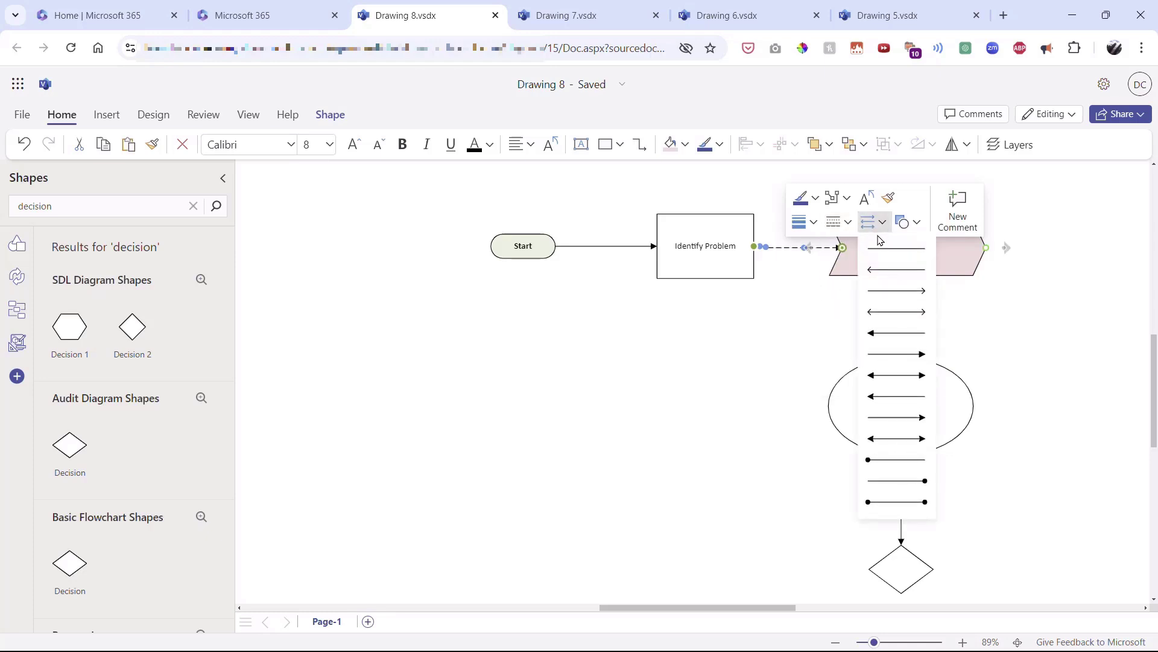
click(897, 375)
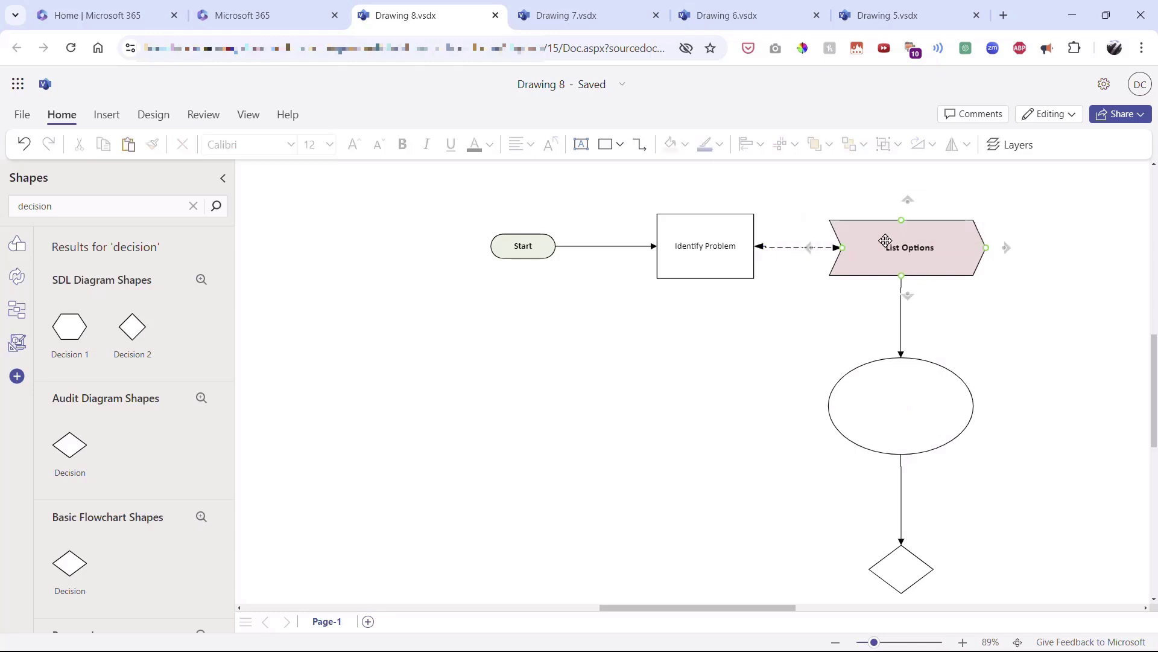
Nudge List Options level with Identify Problem and select the Start shape
drag(885, 241, 886, 239)
click(797, 356)
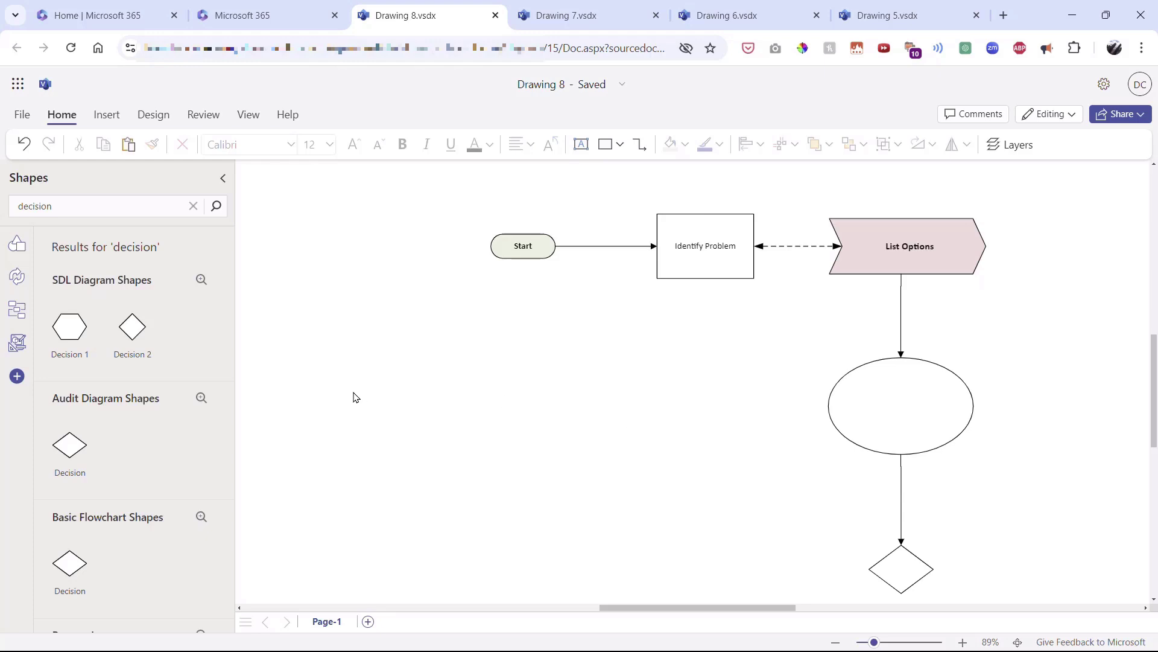
mouse_move(986, 244)
click(509, 254)
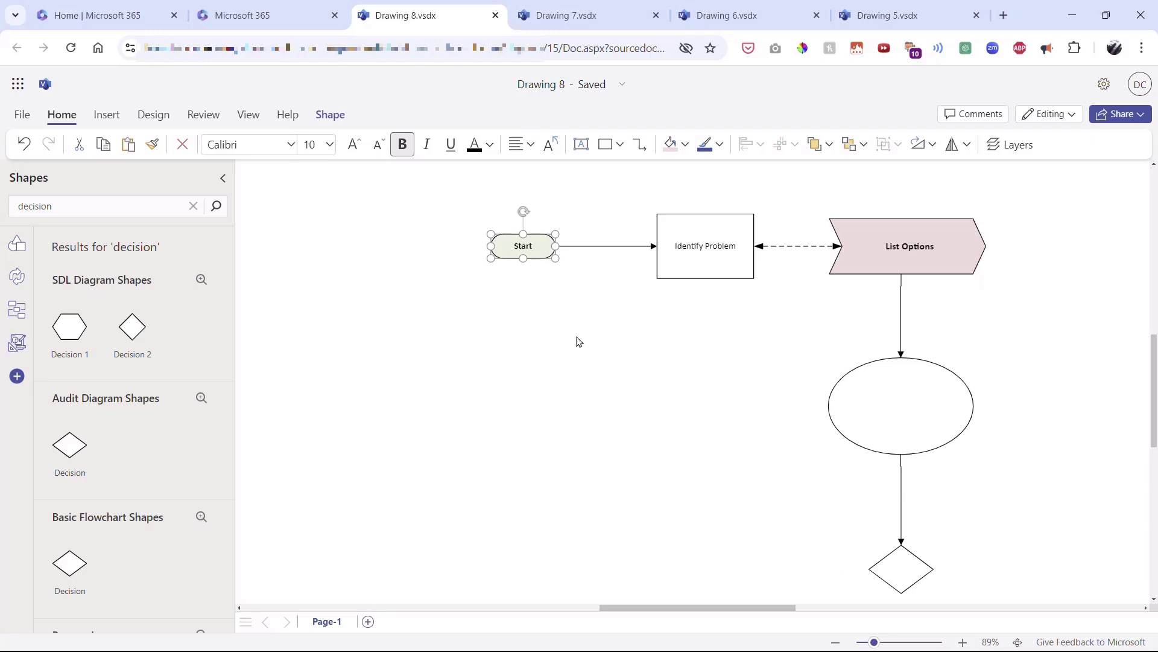
Copy and paste the Start terminator, placing the copy to the right of the diamond
right_click(537, 246)
click(585, 286)
click(498, 393)
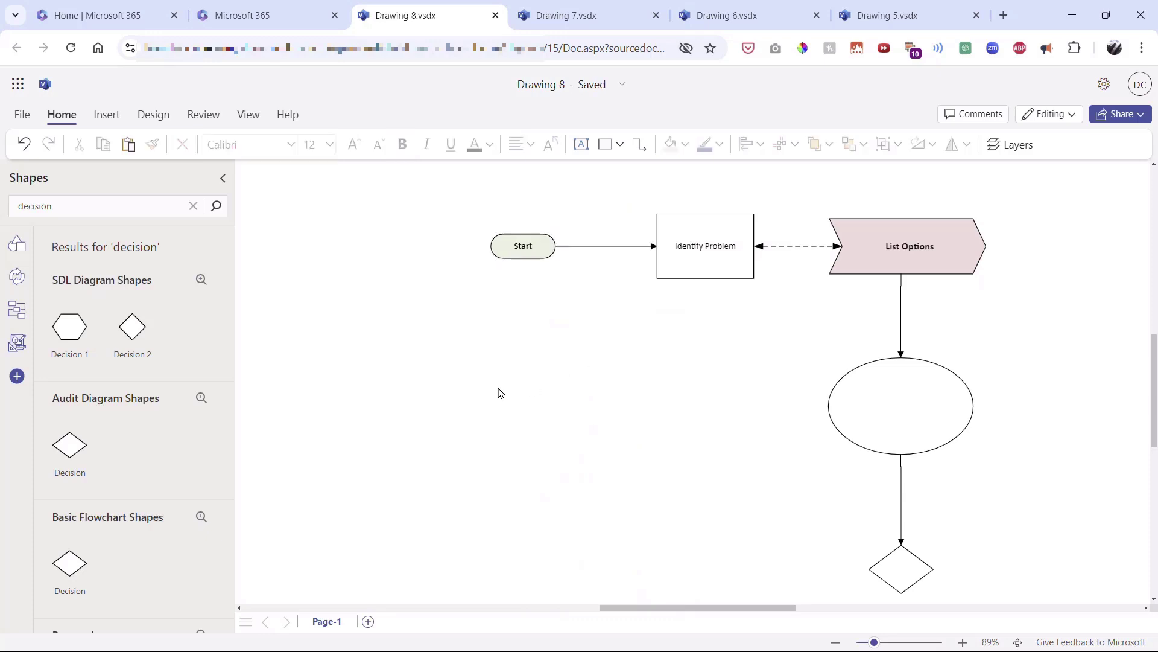
right_click(498, 393)
click(539, 428)
drag(472, 389, 1020, 572)
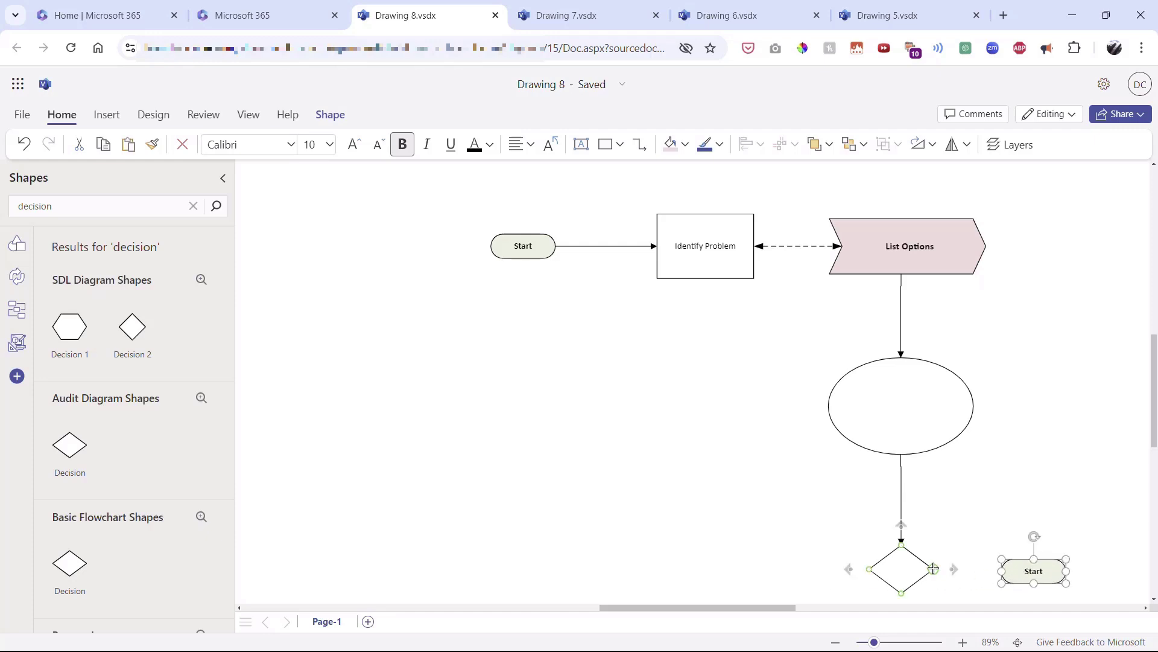
Connect the diamond to the new terminator and relabel it End
drag(932, 567, 1024, 569)
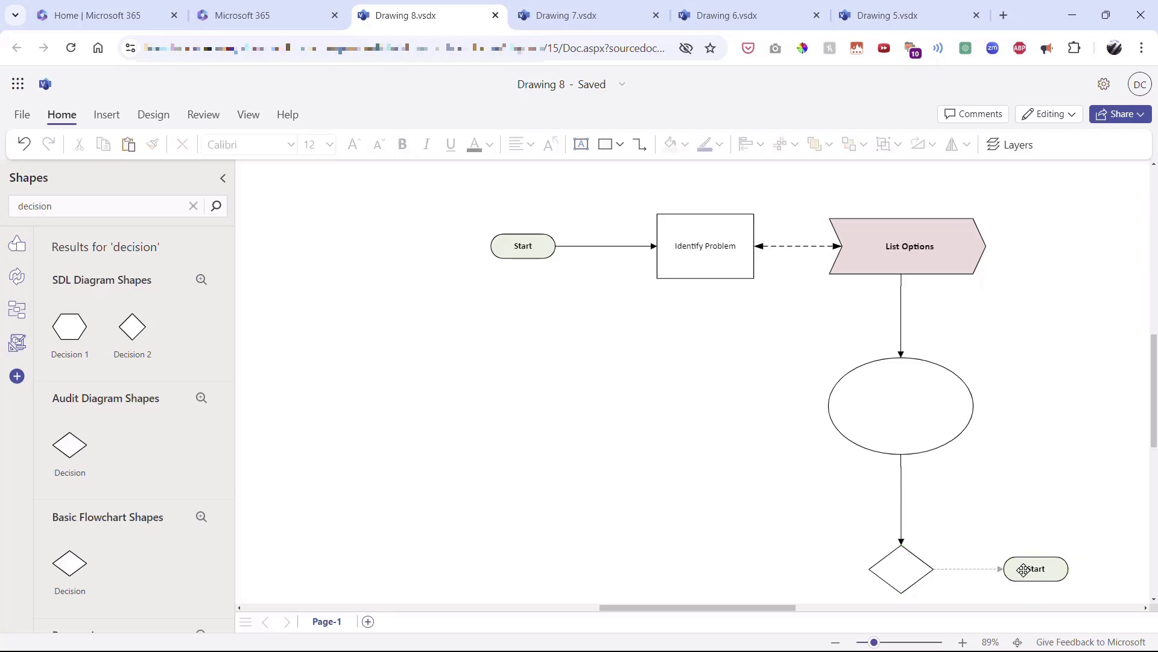
click(972, 538)
double_click(1035, 569)
key(BackSpace)
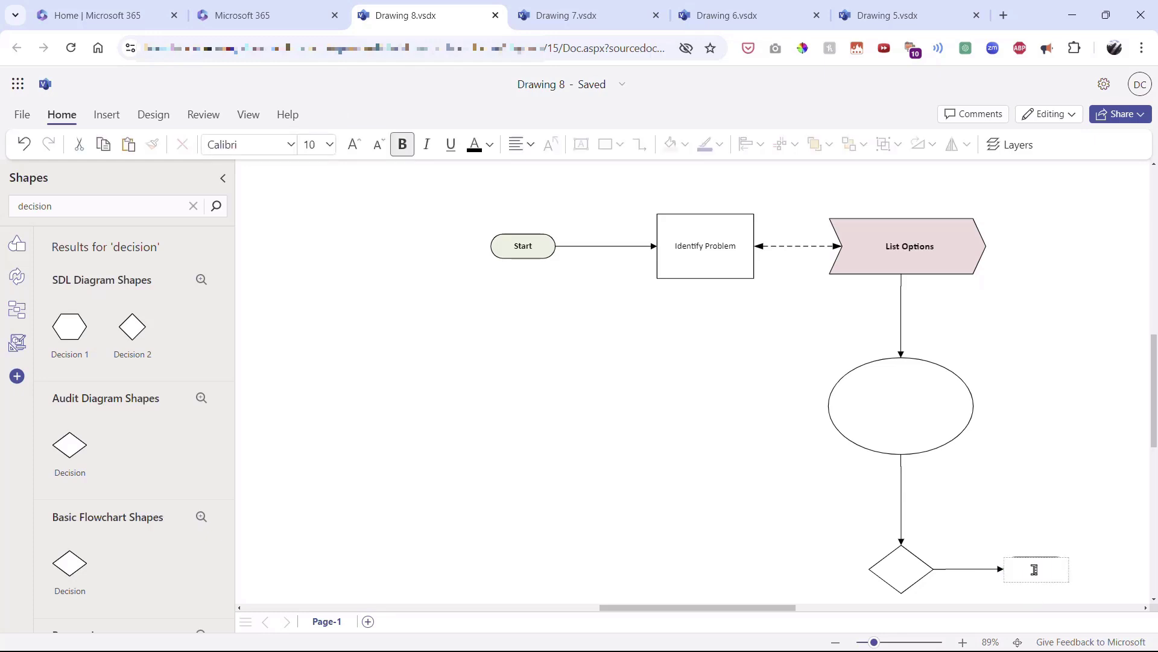
click(1026, 532)
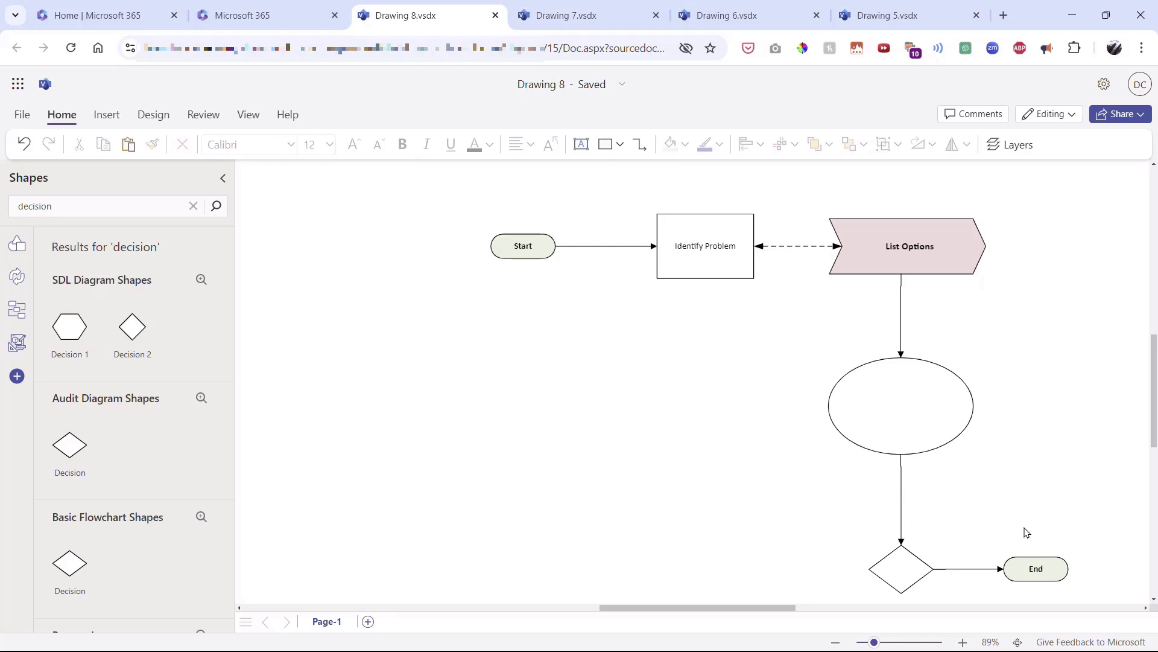
Create a new drawing from the Sales Org Chart template in the Organization Chart category
click(248, 15)
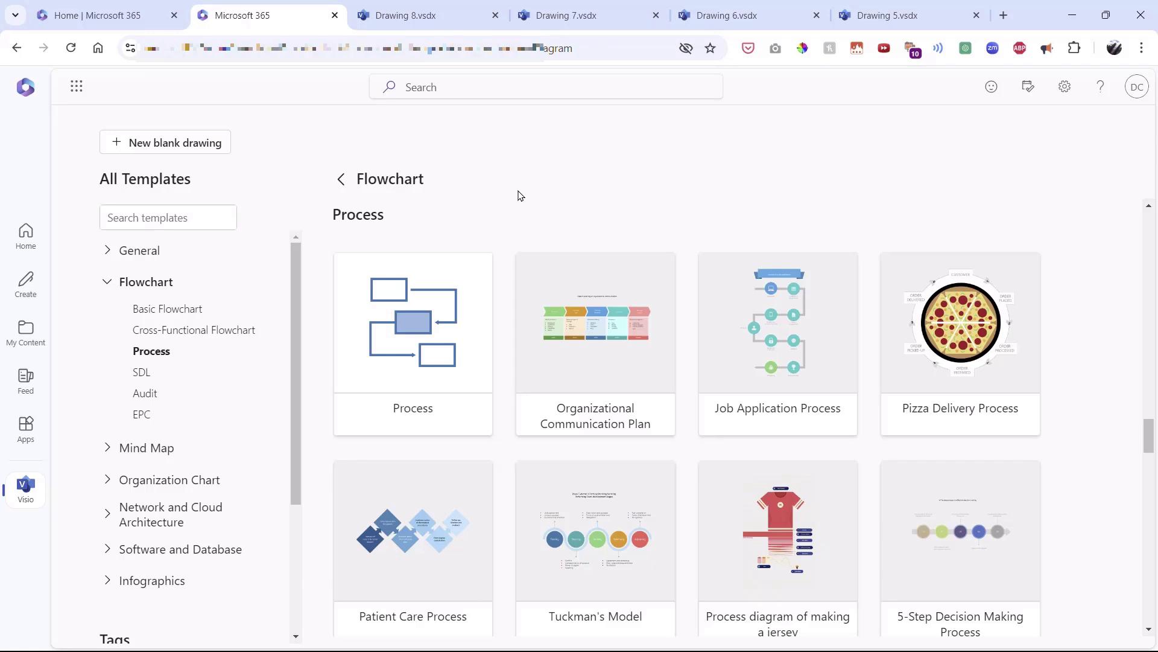
click(156, 479)
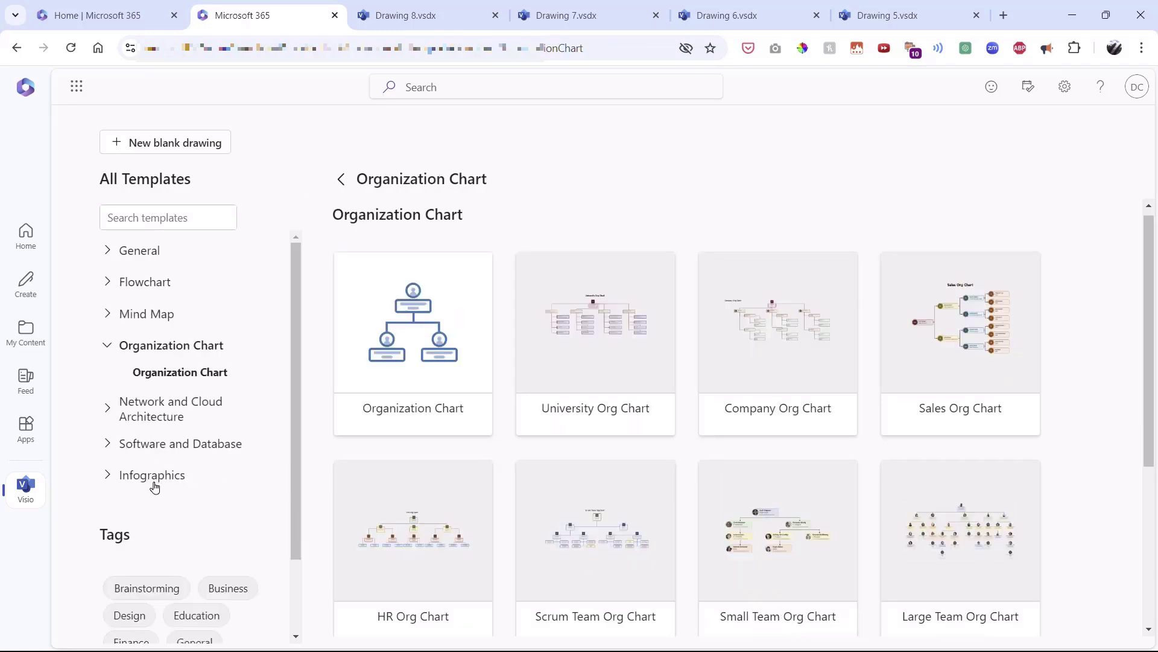
mouse_move(946, 373)
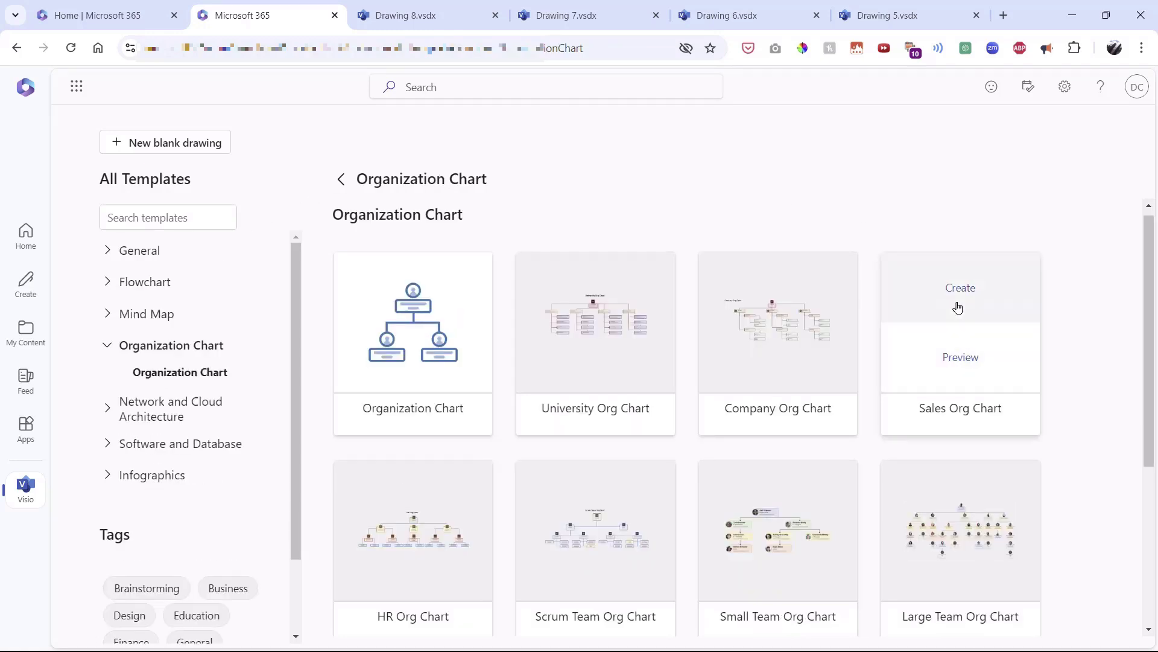
click(927, 295)
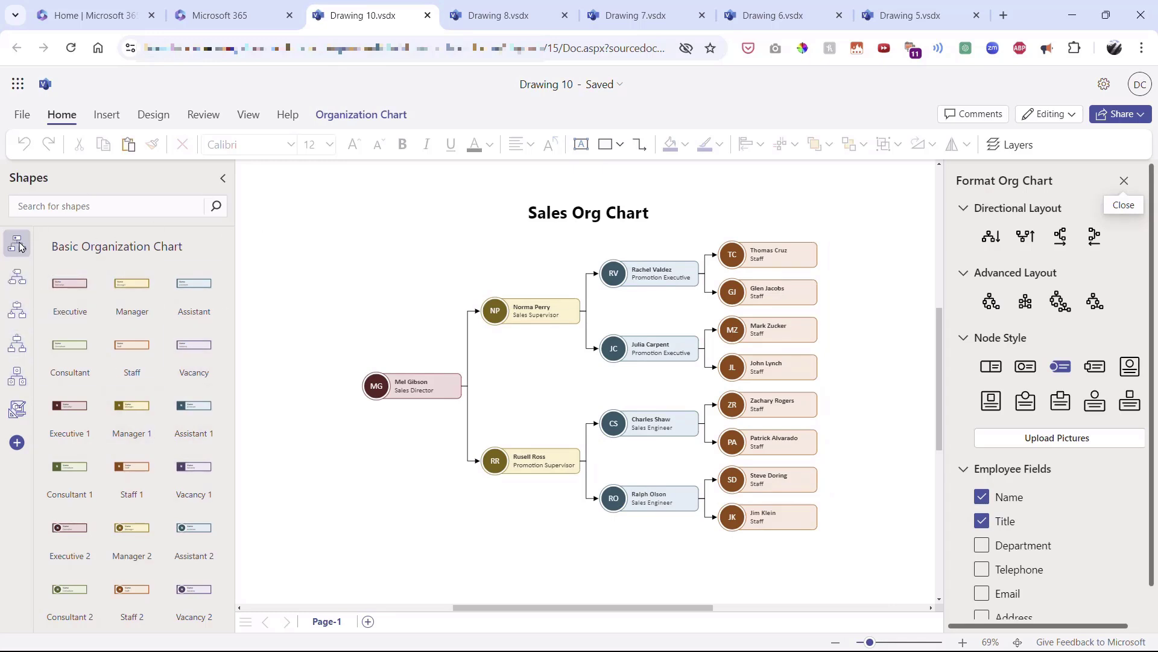
Browse the Rollout, Medal and Basic org chart stencils, then apply the Top to Bottom layout
click(18, 277)
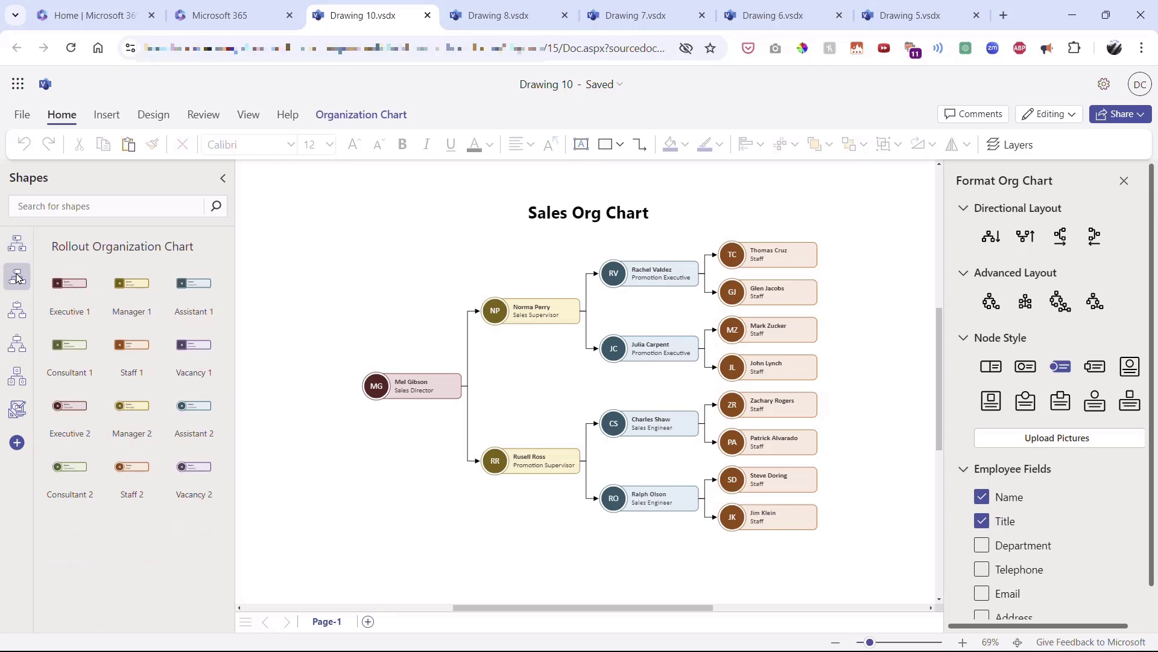
click(17, 310)
click(17, 343)
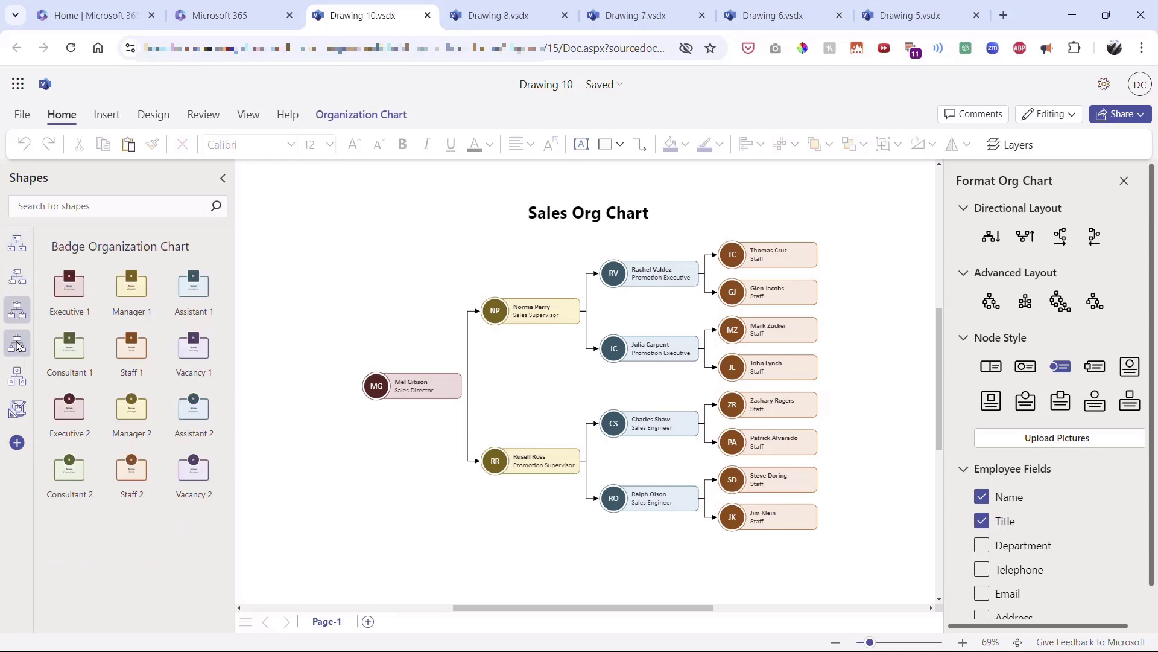
click(19, 306)
click(17, 244)
click(16, 281)
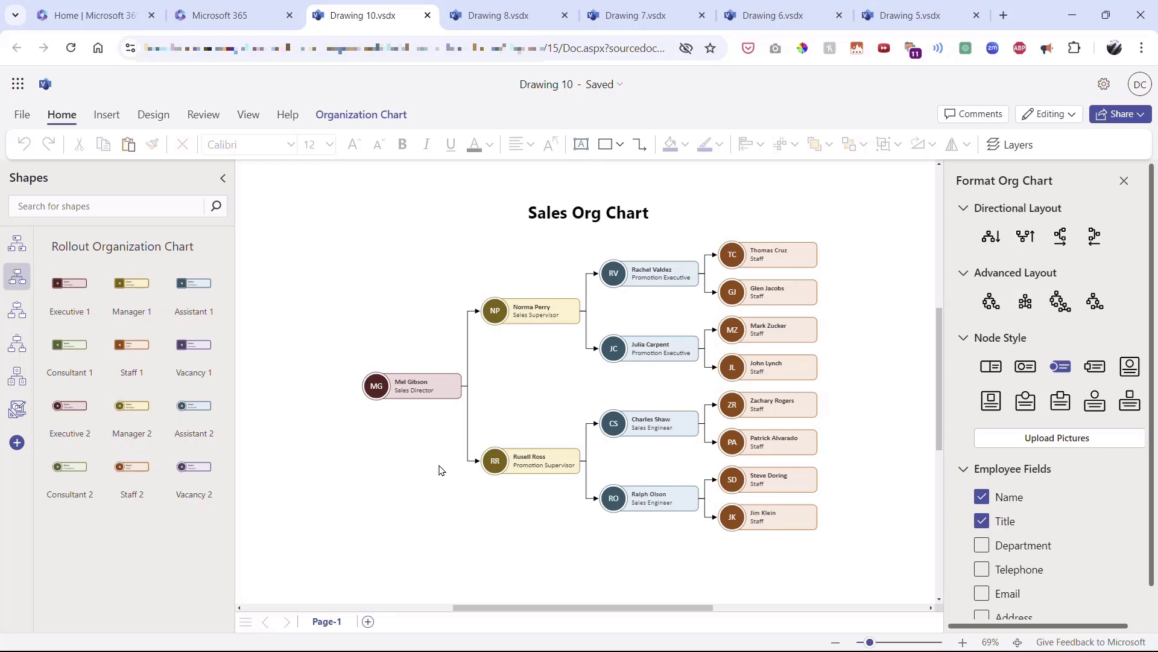
click(992, 237)
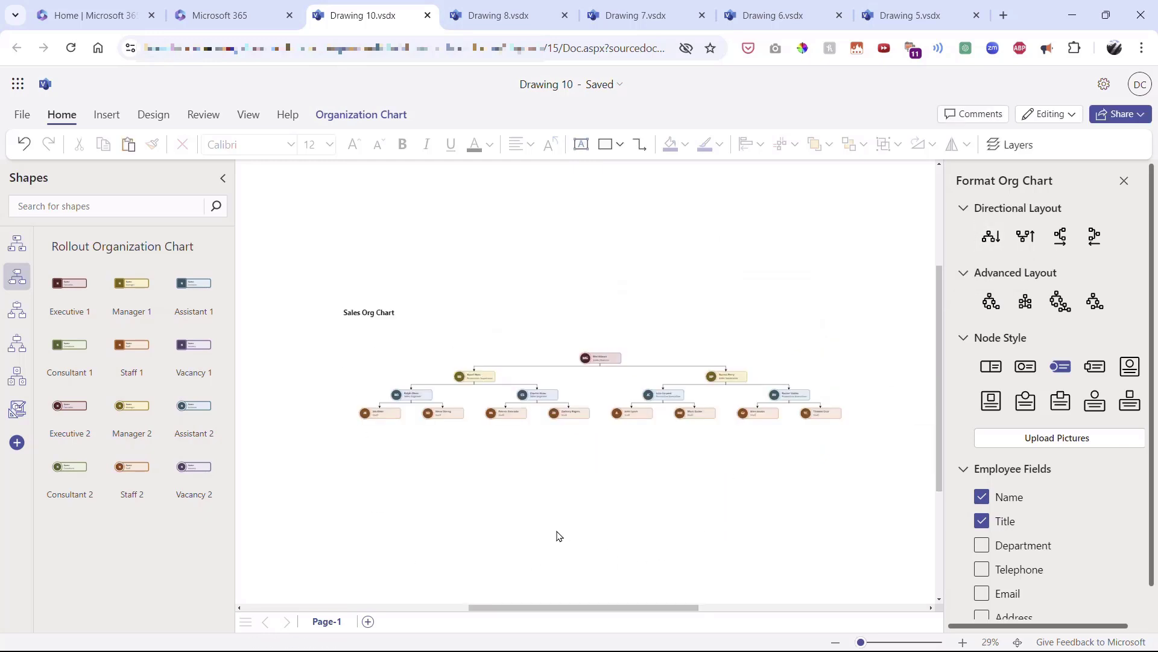
Switch the org chart layout to Right to Left and restyle nodes as Basic Square
click(1057, 238)
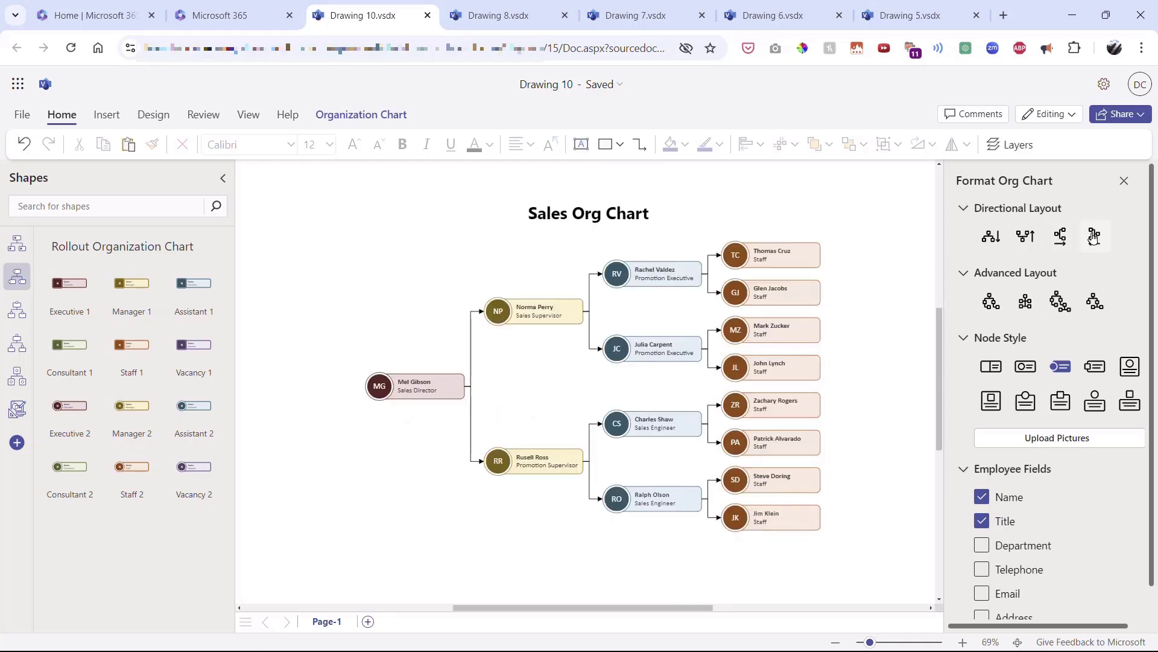
click(1095, 236)
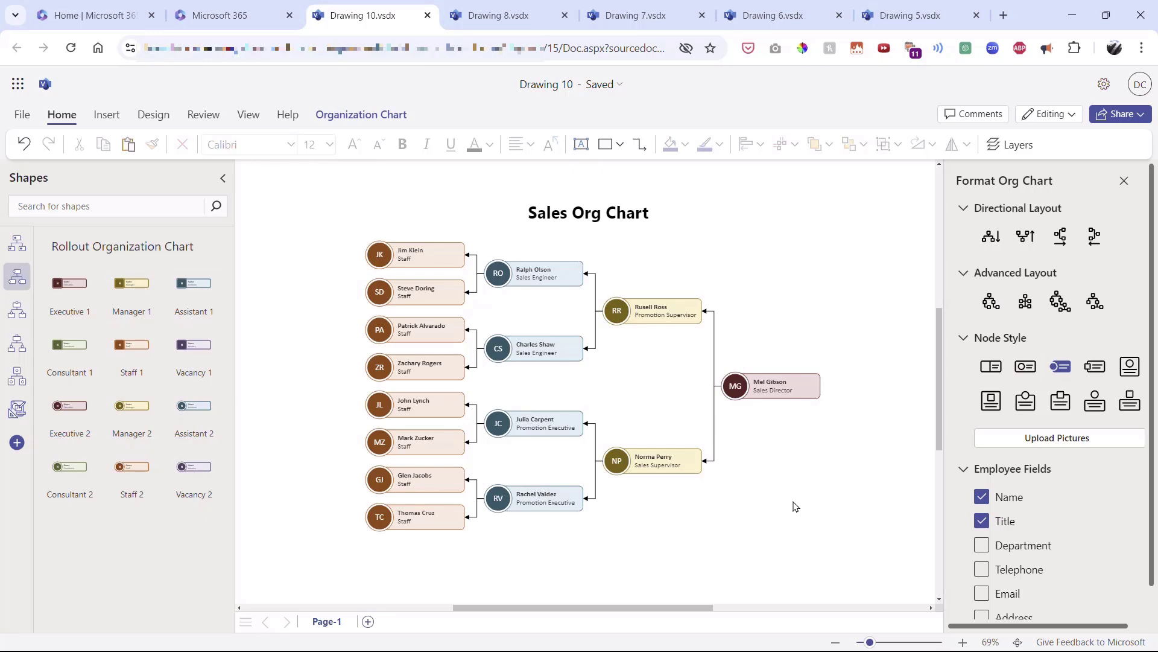
click(989, 368)
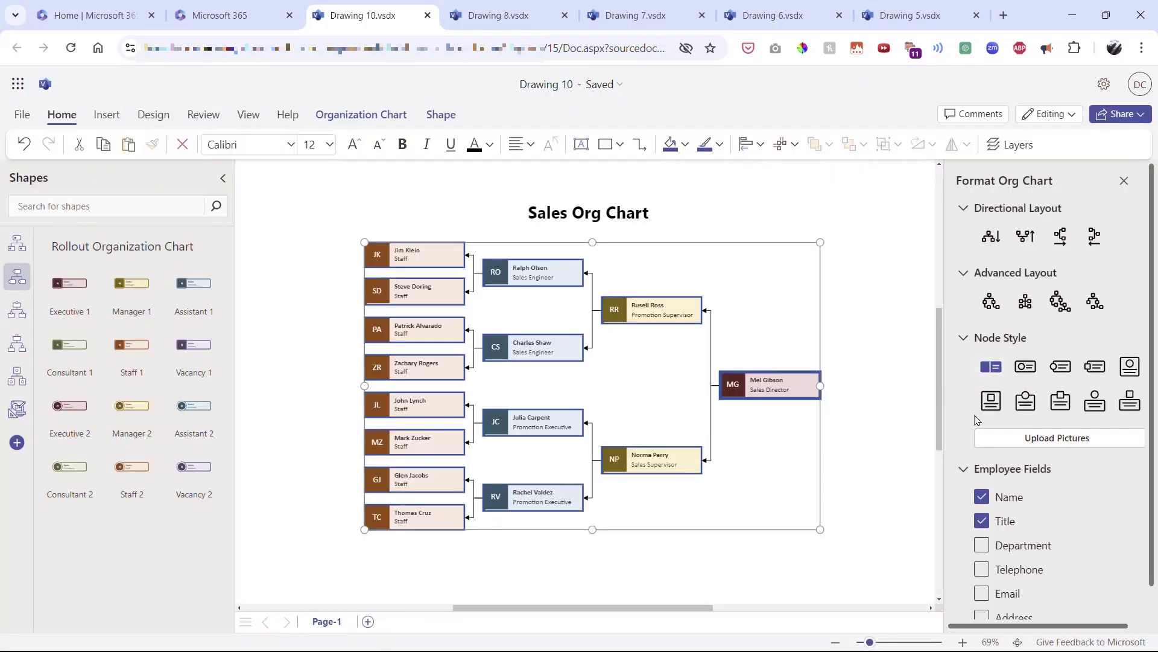
Switch nodes to the tall picture-on-top card style showing Department, Telephone and E-mail fields
click(991, 400)
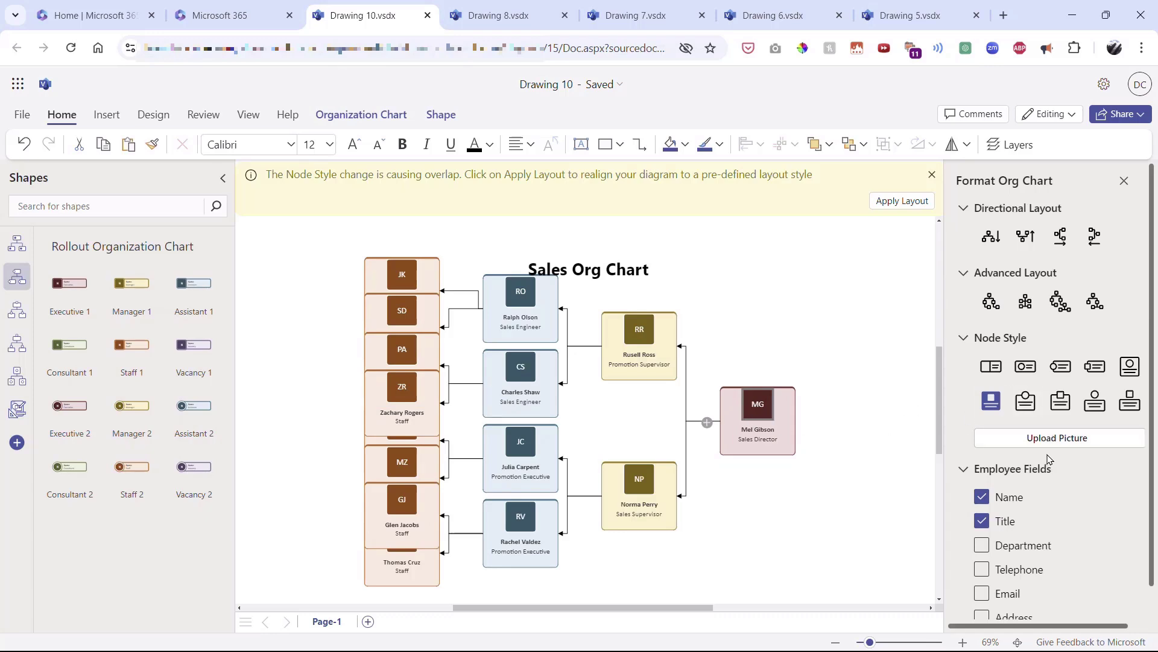
scroll(1065, 466, down, 1)
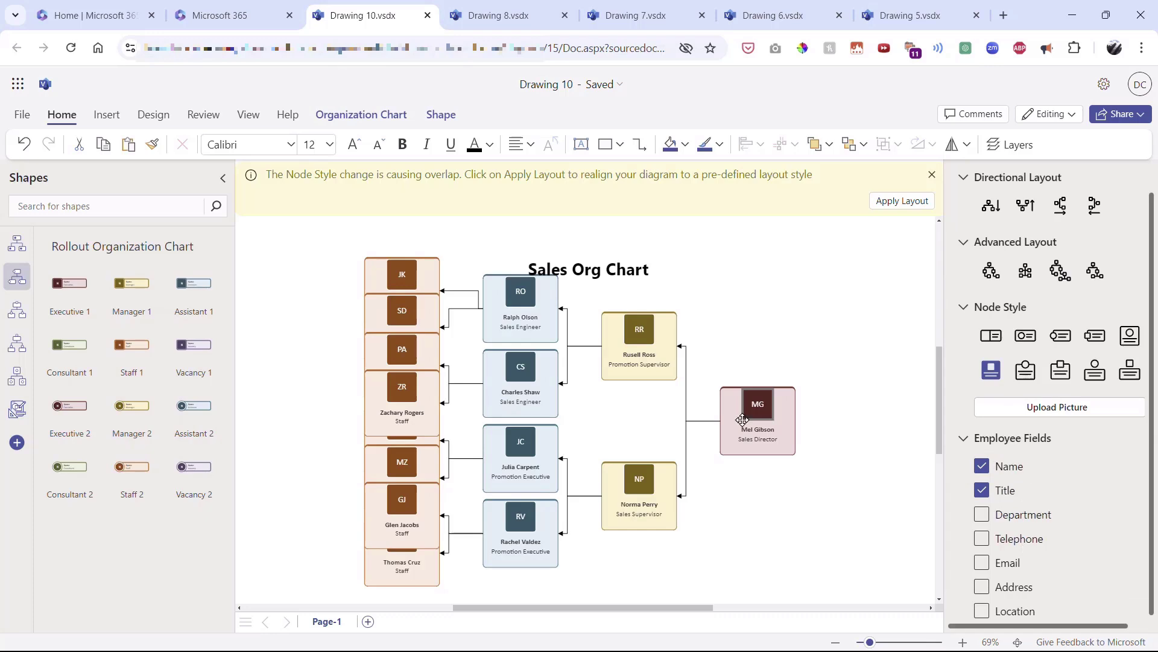
click(982, 514)
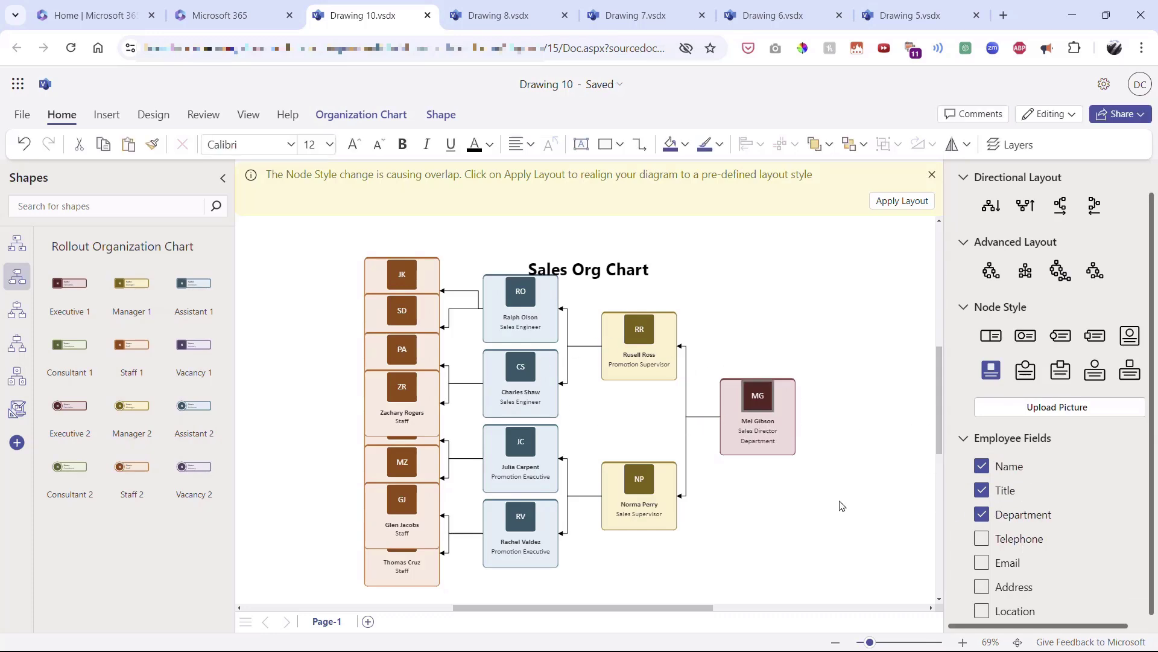
click(982, 539)
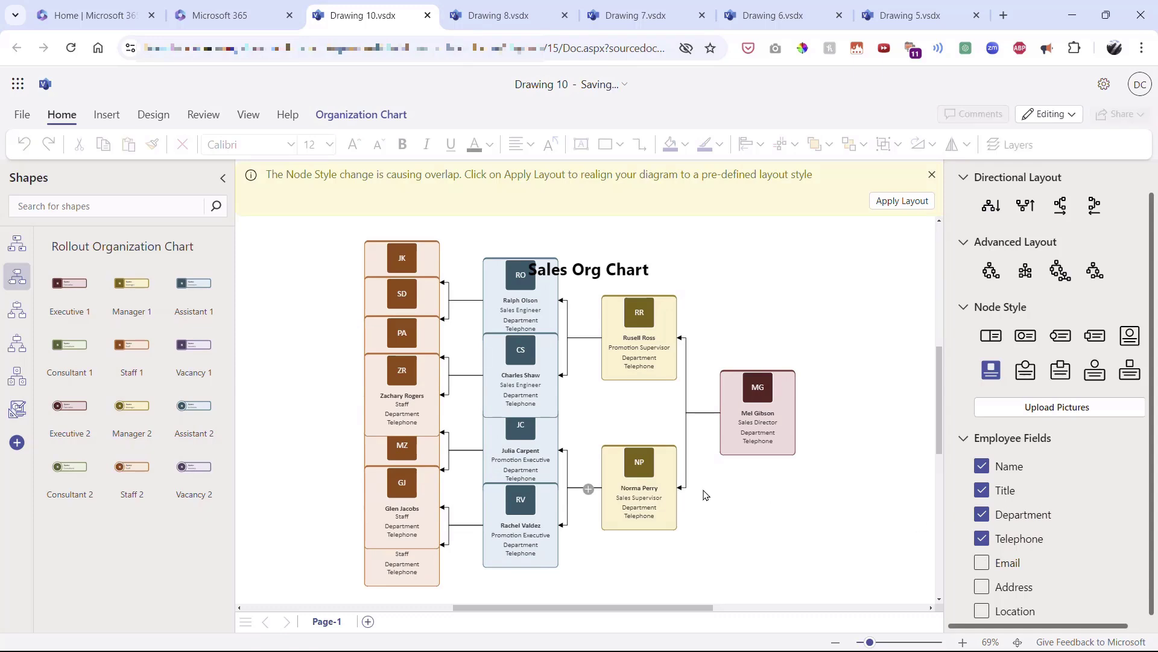
key(Tab)
key(space)
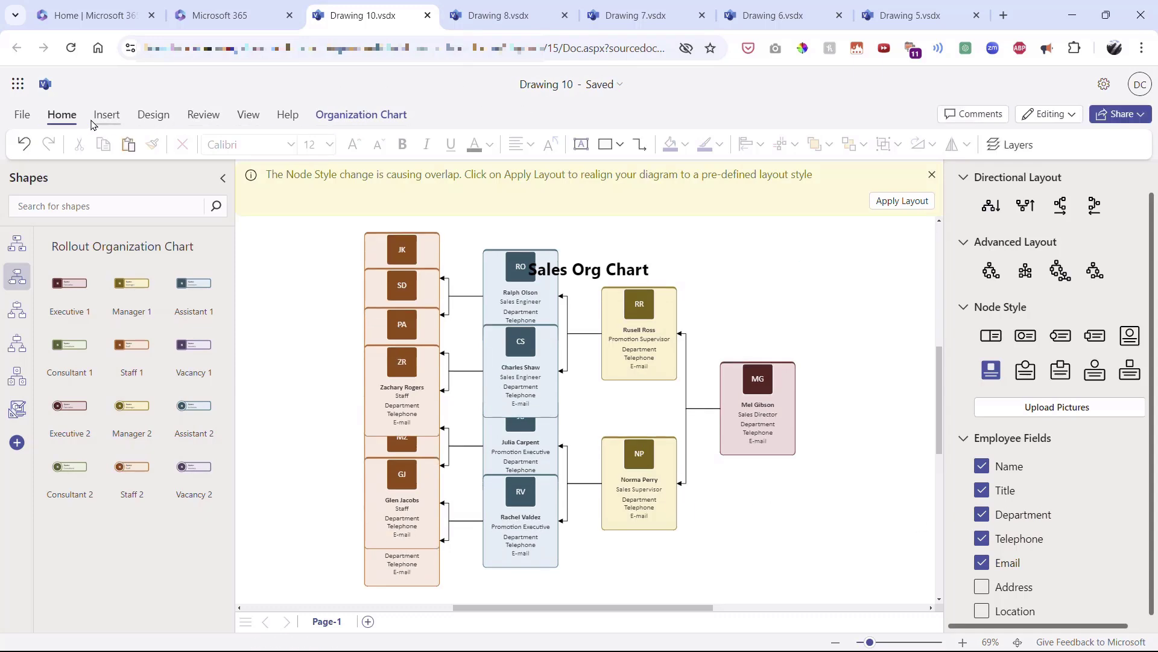
click(358, 123)
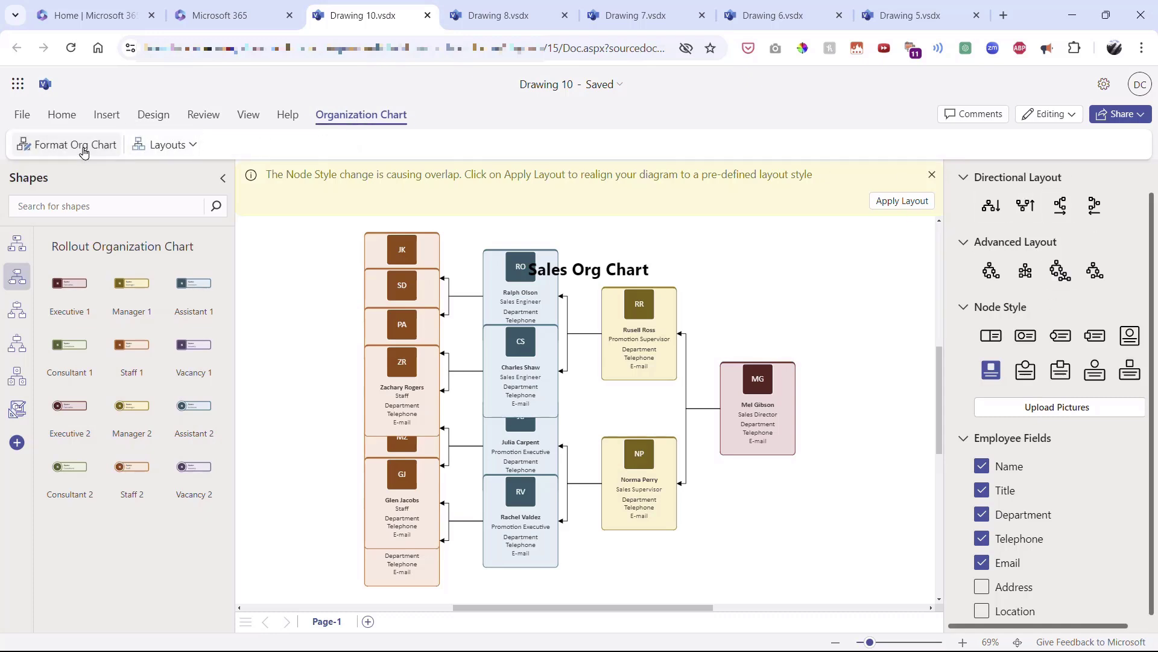
click(190, 147)
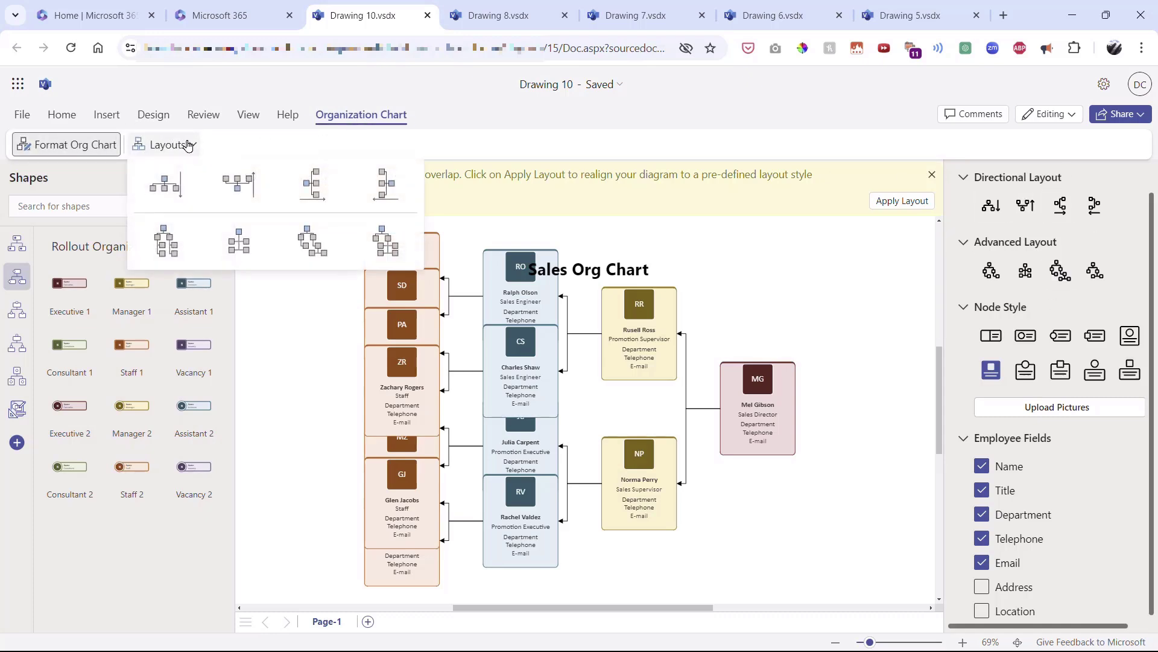
Recolour the org chart with theme colours, trying Gemstone before settling on Bubble
click(622, 128)
click(145, 118)
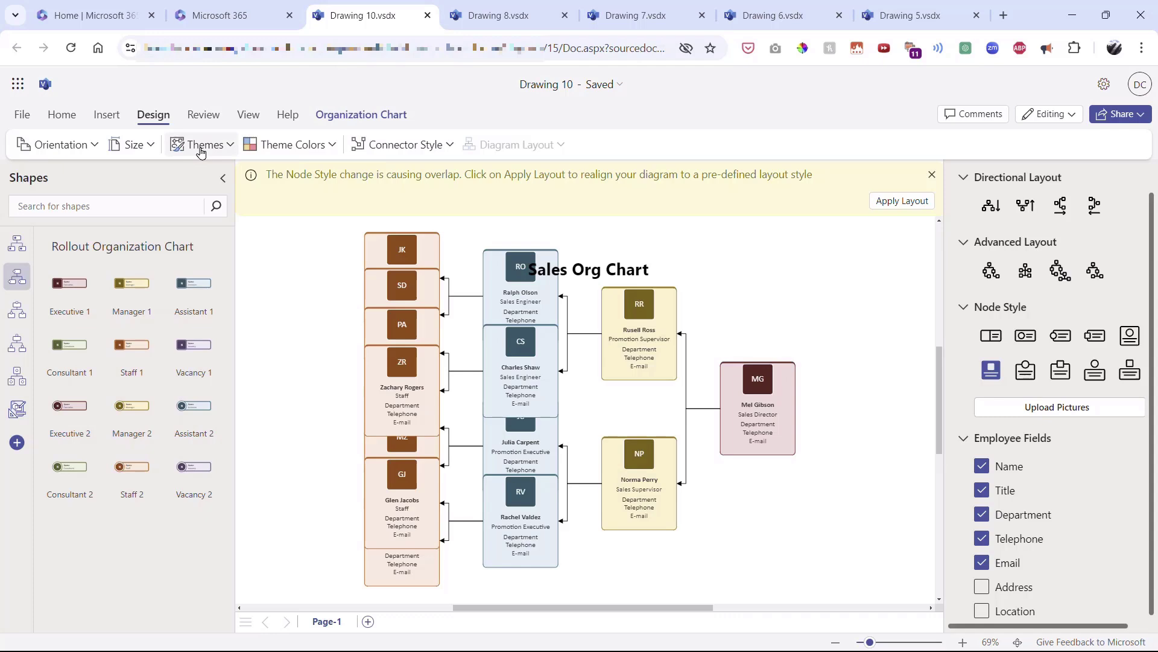
click(291, 147)
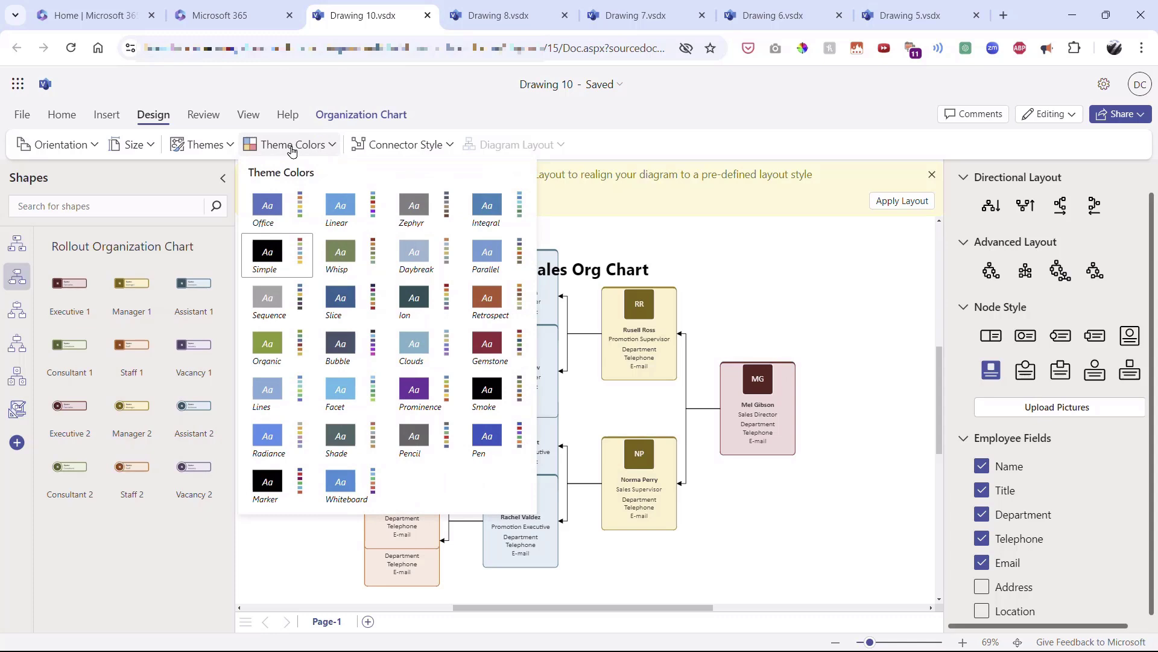
click(487, 348)
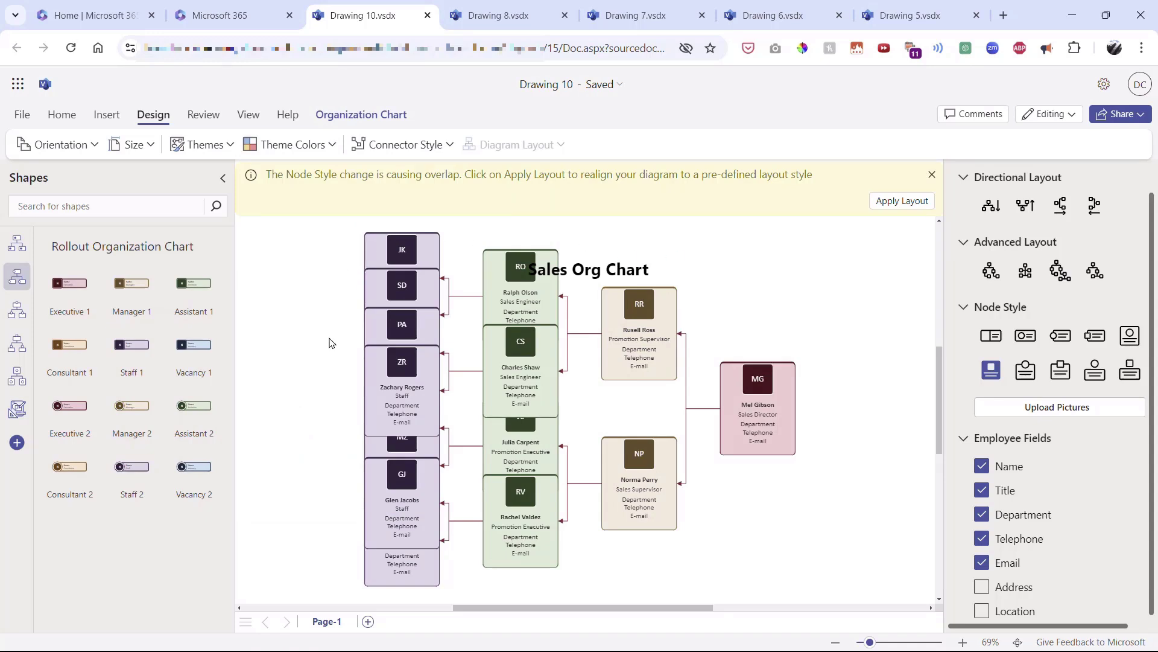
click(297, 146)
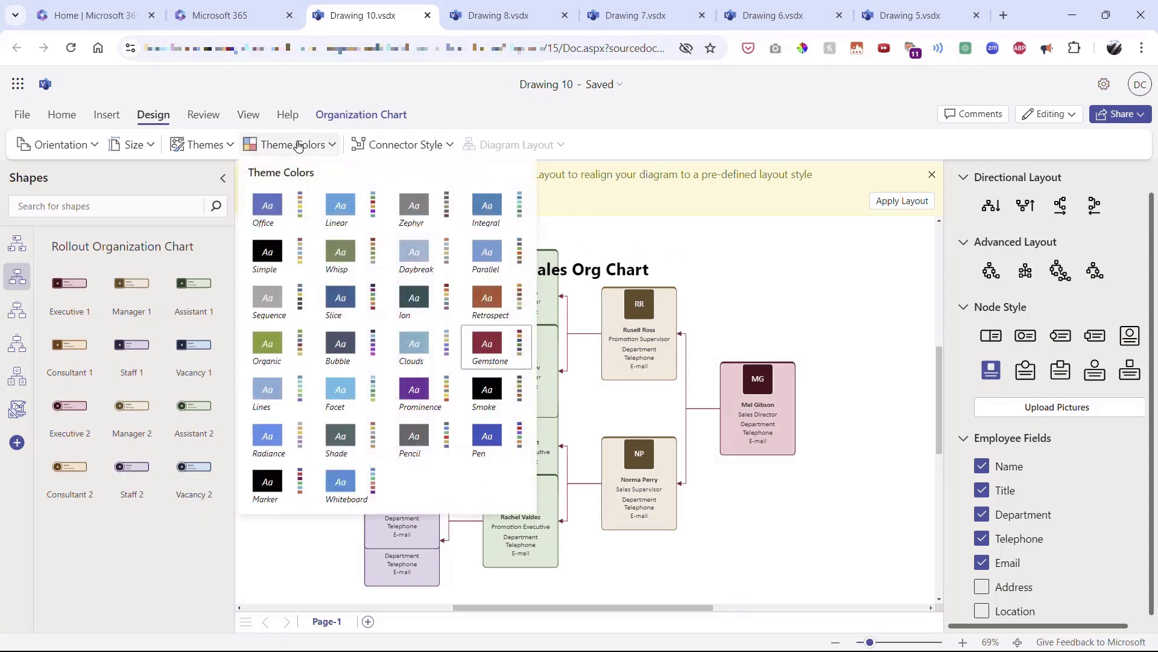
click(340, 345)
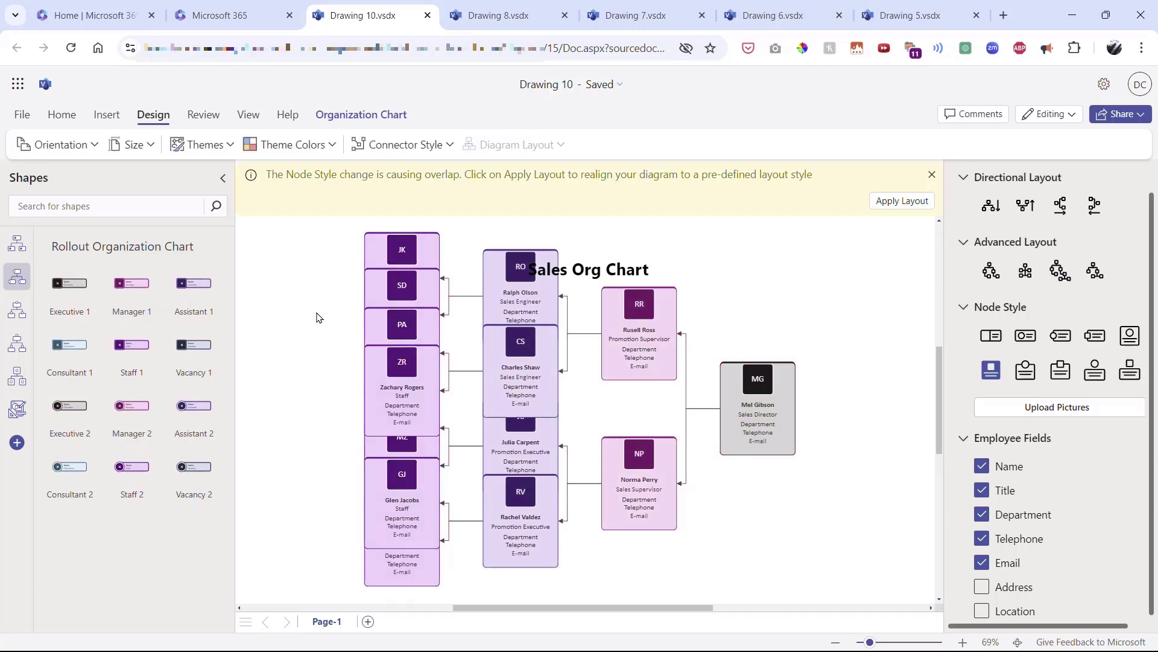
Move the Sales Org Chart title up and to the right, then deselect it
click(604, 268)
drag(610, 265, 710, 230)
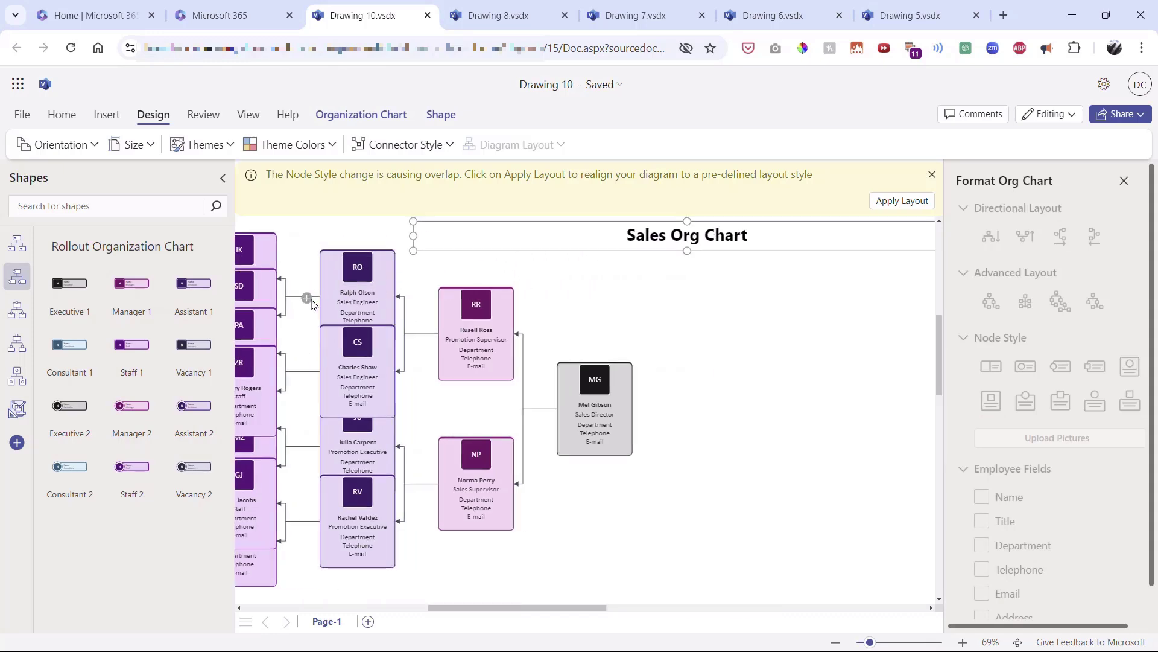
click(308, 298)
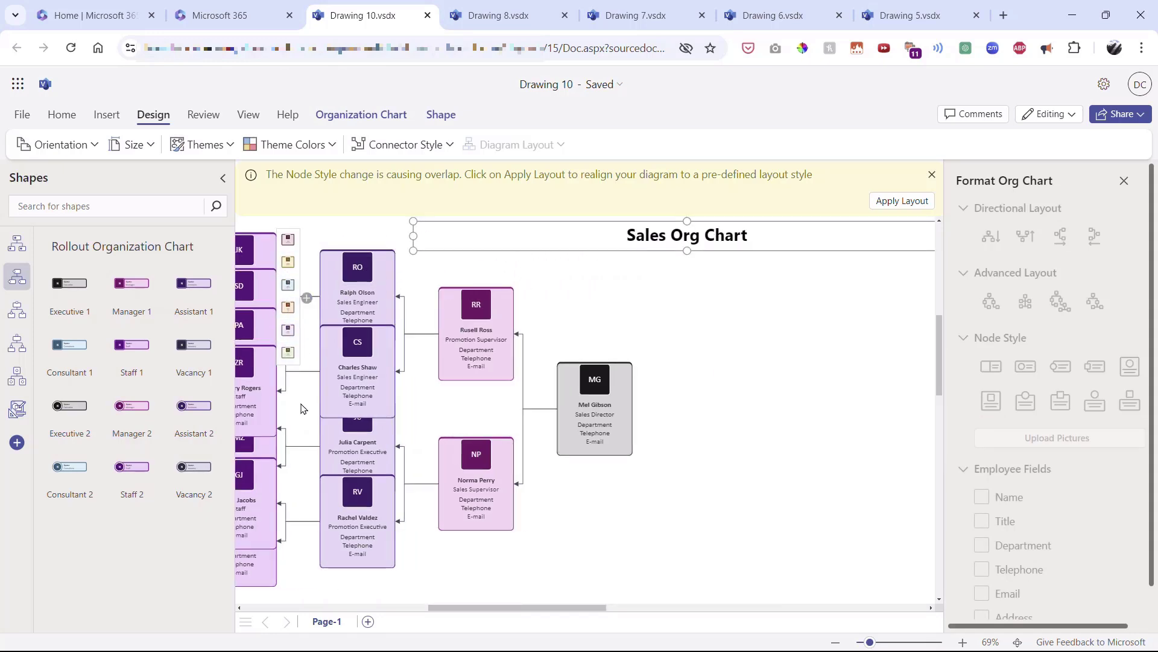
mouse_move(307, 374)
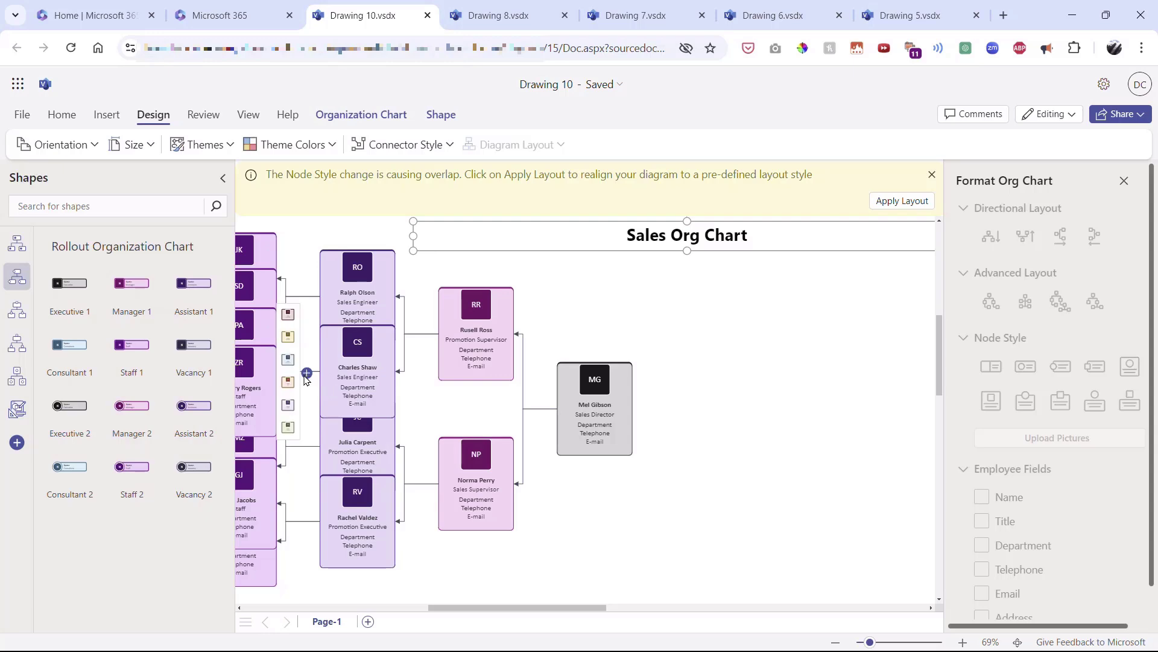
drag(561, 606, 501, 607)
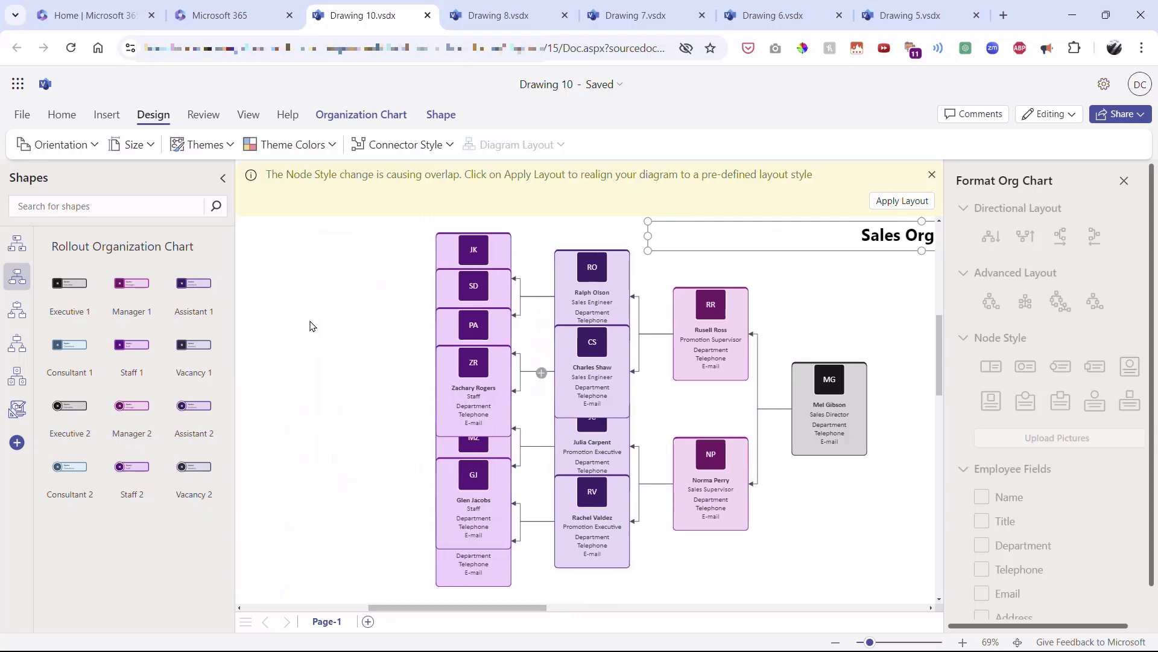
click(313, 314)
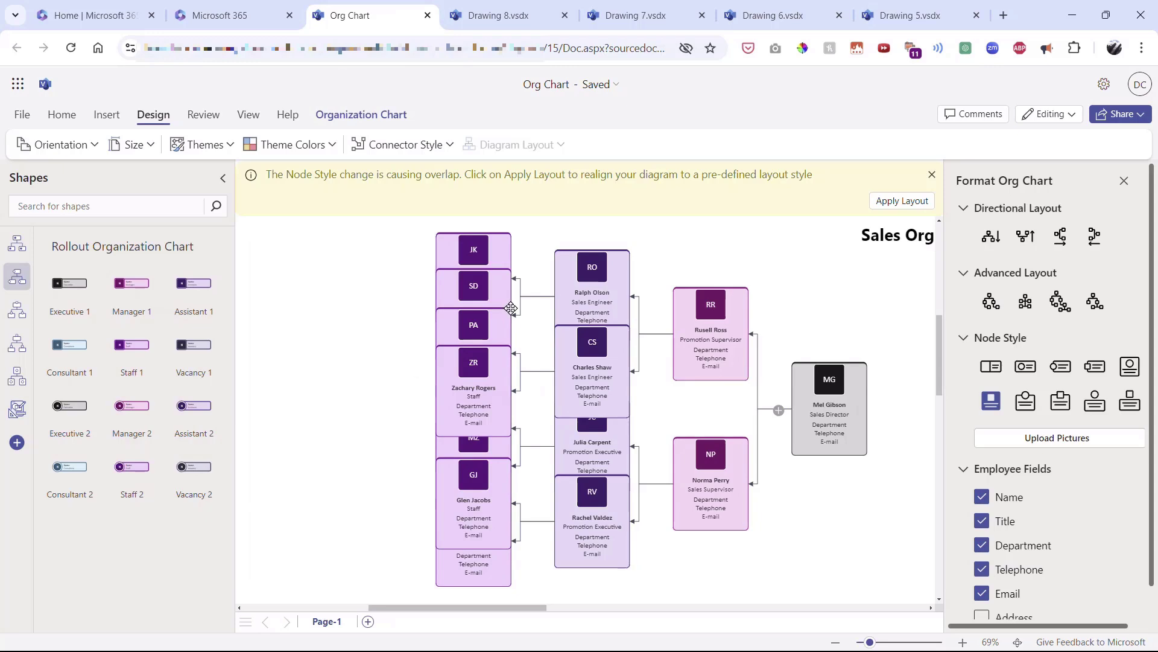
mouse_move(841, 448)
Rename the top node from Mel Gibson to Melissa Gibson and retitle it CEO
double_click(830, 404)
click(823, 408)
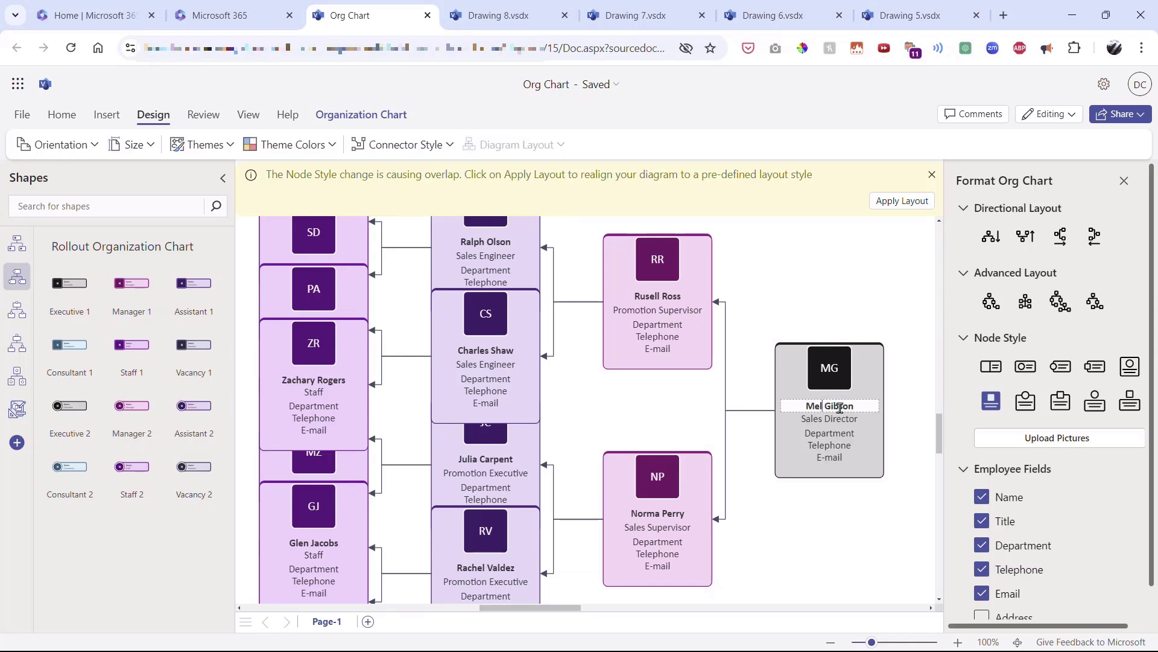
text(issa)
double_click(826, 421)
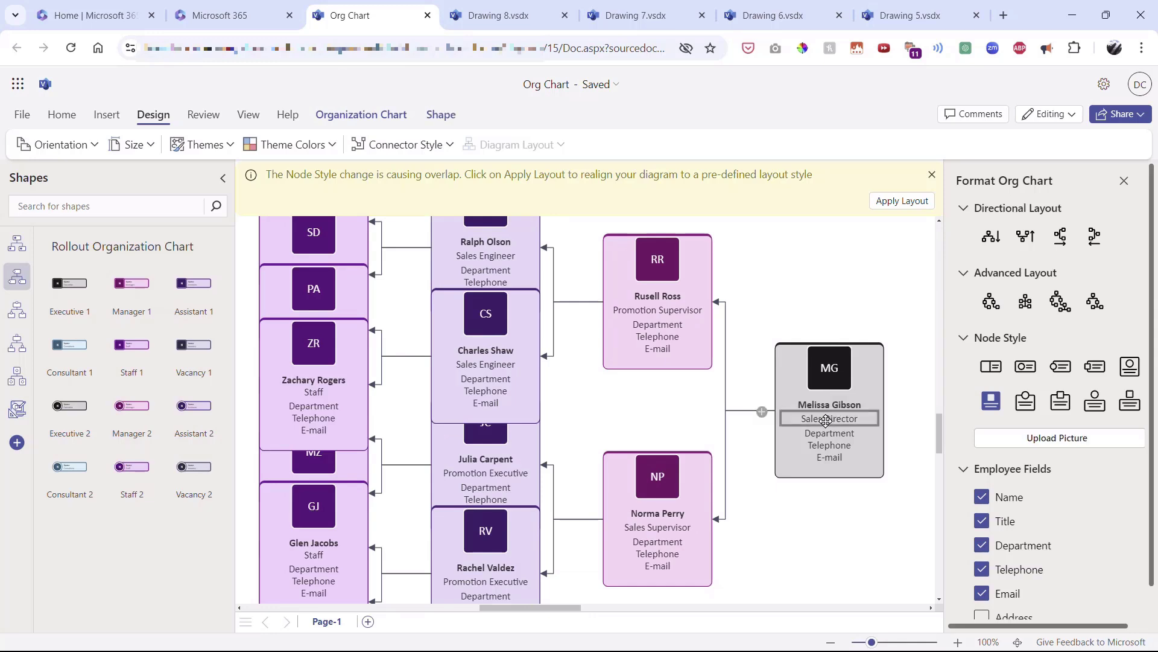
text(CEO)
click(841, 509)
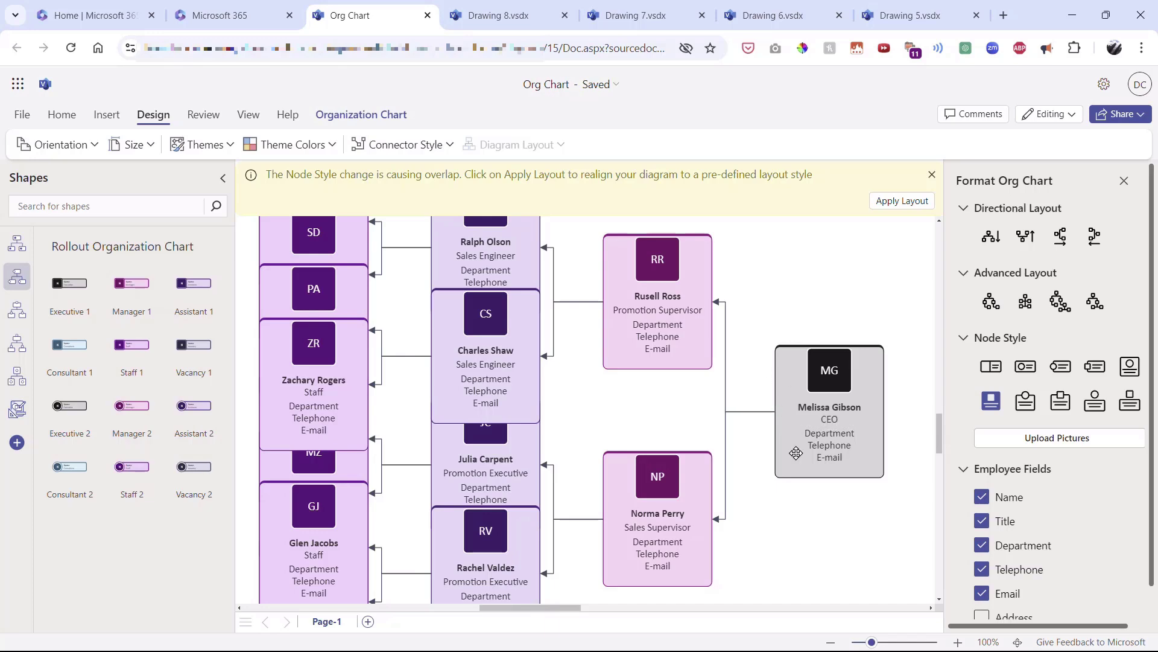
click(783, 377)
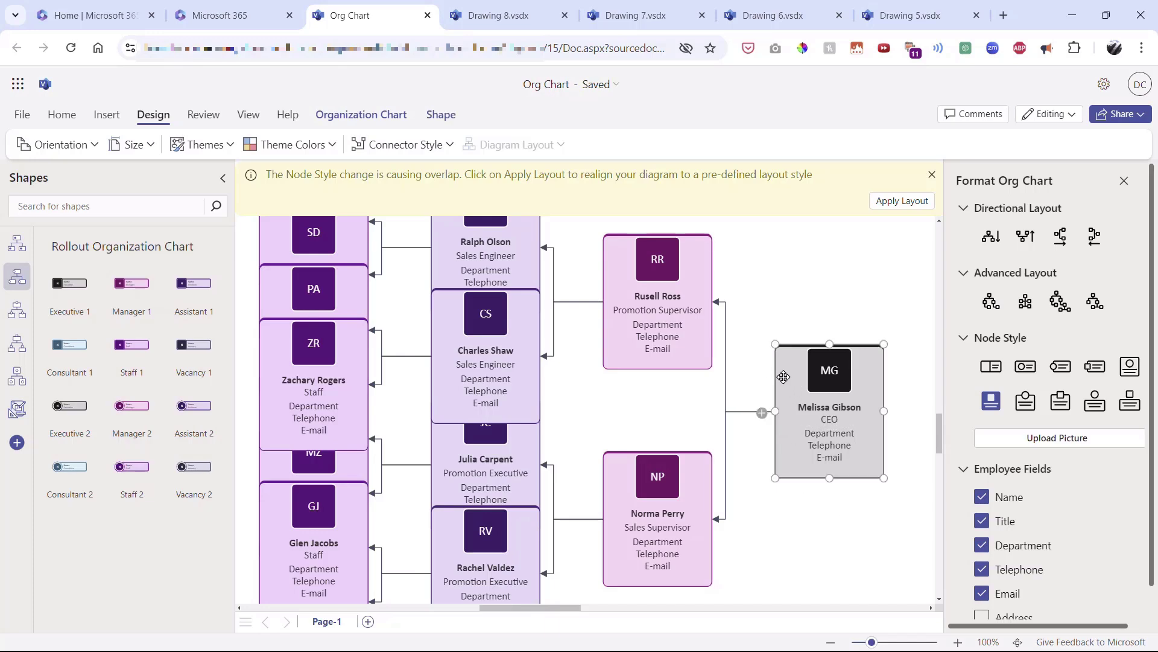
right_click(787, 374)
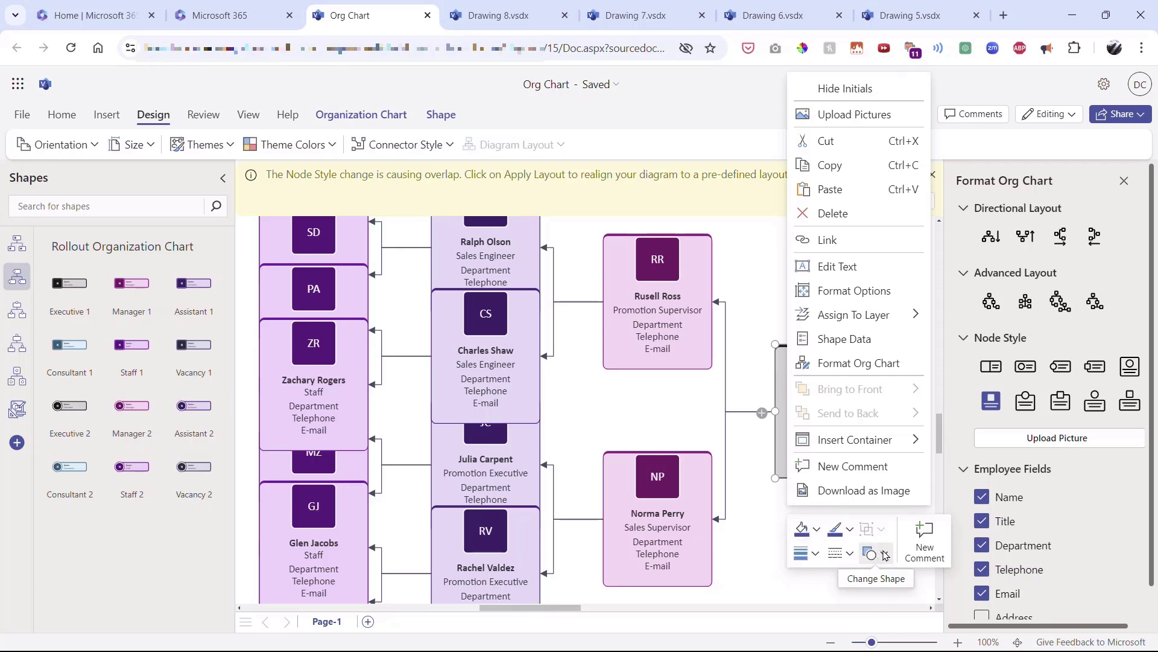
Delete the JK staff box from the org chart
key(Escape)
scroll(509, 429, up, 2)
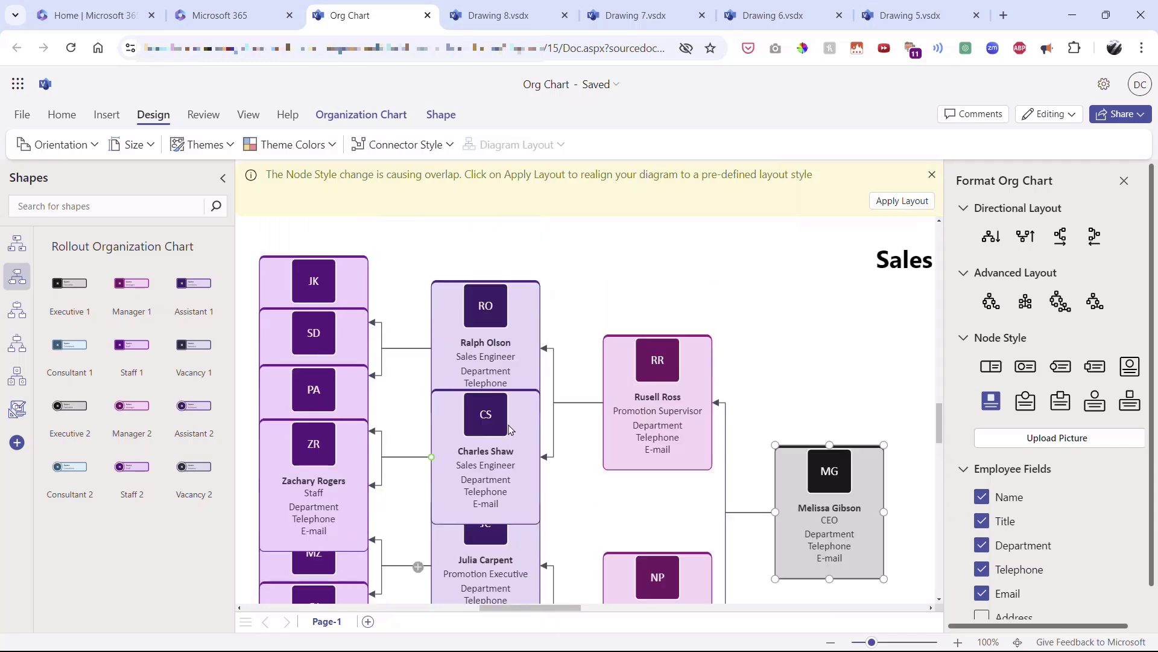
scroll(509, 429, up, 1)
mouse_move(511, 345)
mouse_down()
mouse_move(509, 324)
mouse_move(509, 342)
mouse_up()
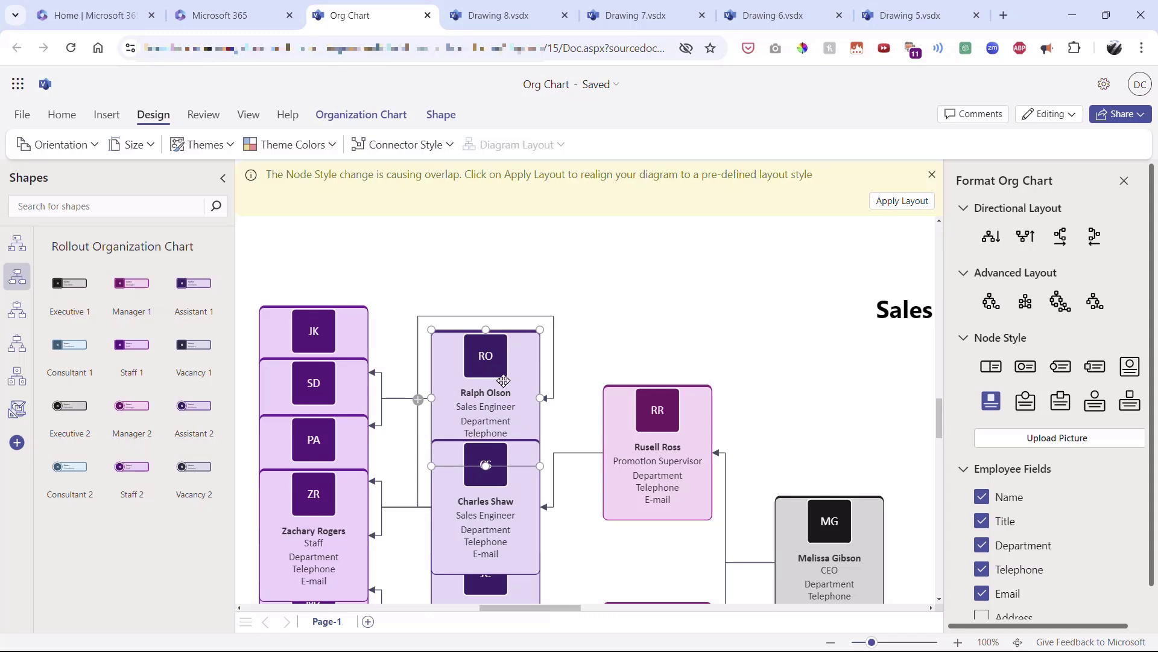
click(343, 329)
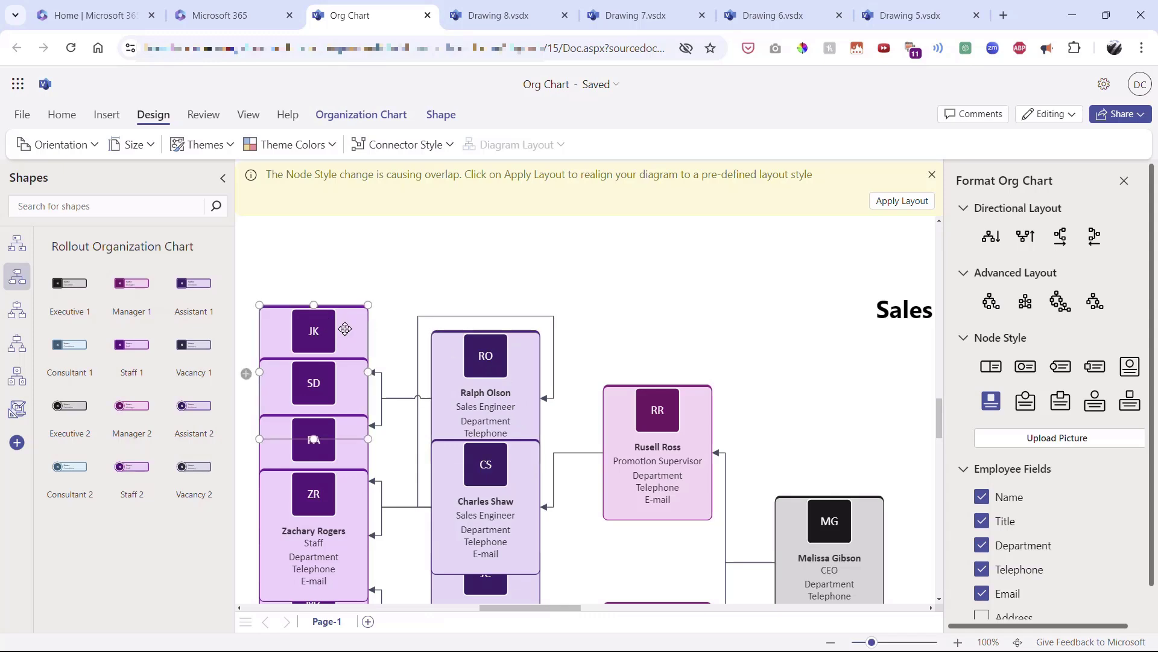
key(Delete)
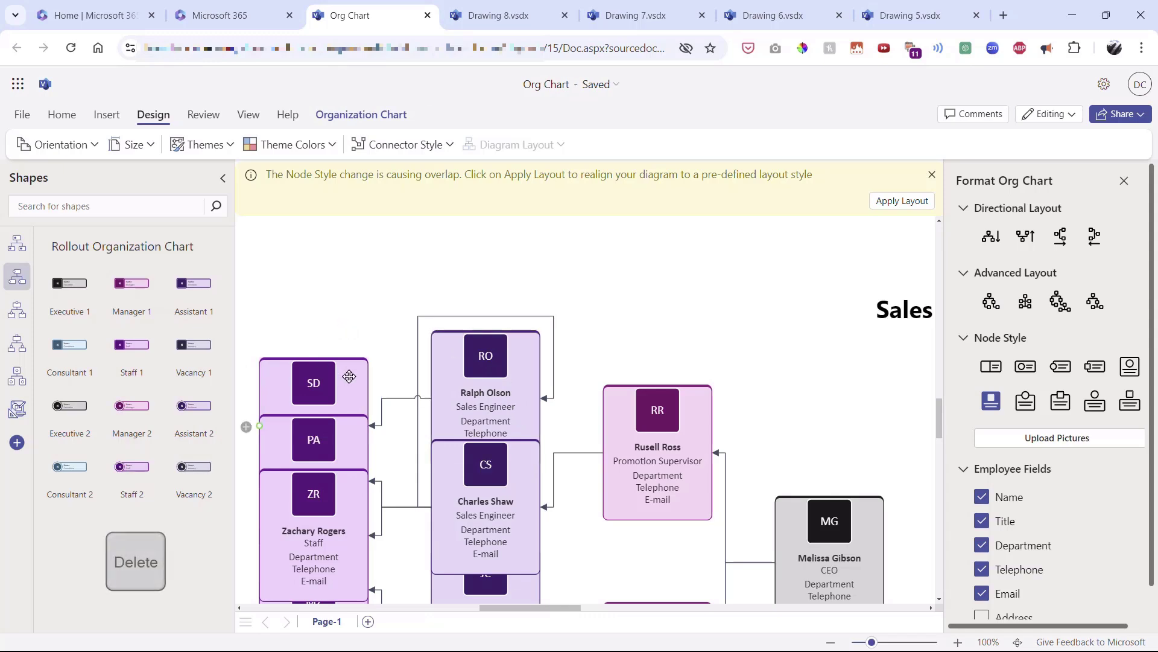
drag(349, 376, 367, 312)
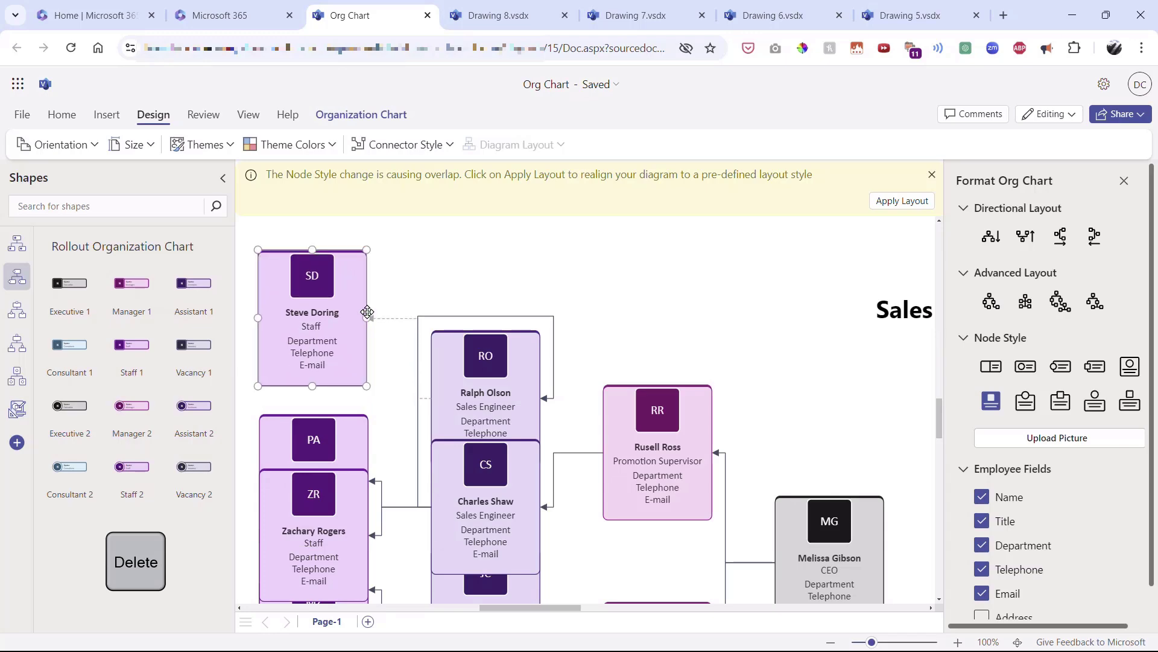
scroll(408, 413, down, 6)
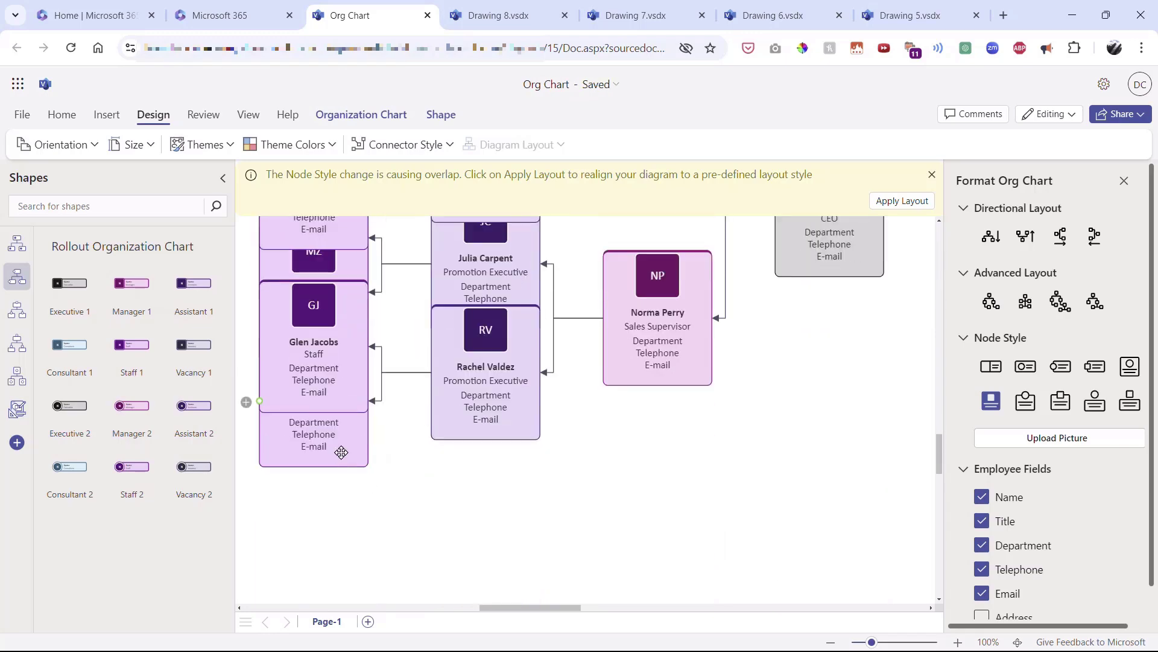
key(Delete)
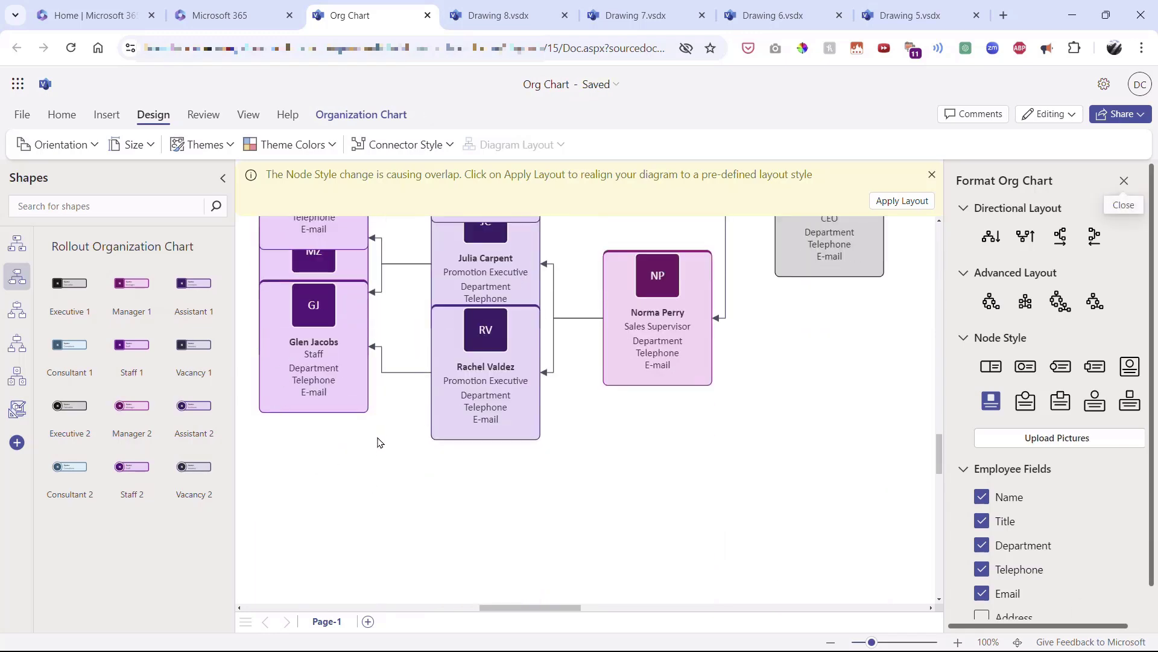
drag(342, 361, 341, 497)
drag(343, 348, 343, 390)
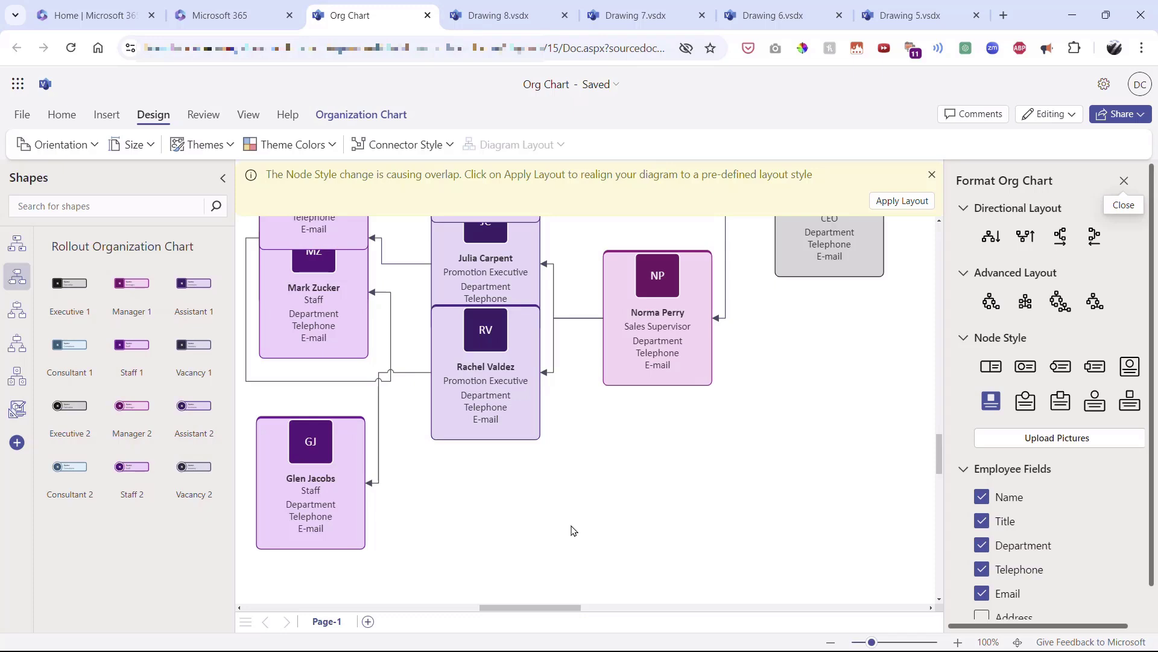
Download the drawing as Org Chart.pdf into the Visio 365 folder
click(554, 85)
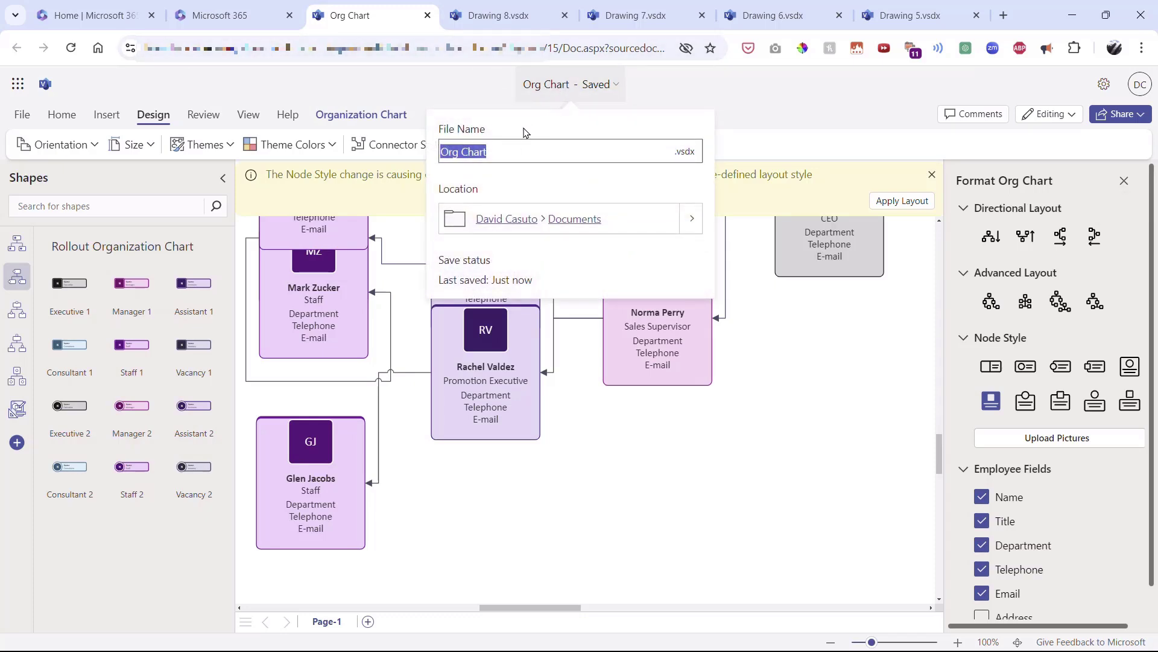
click(680, 494)
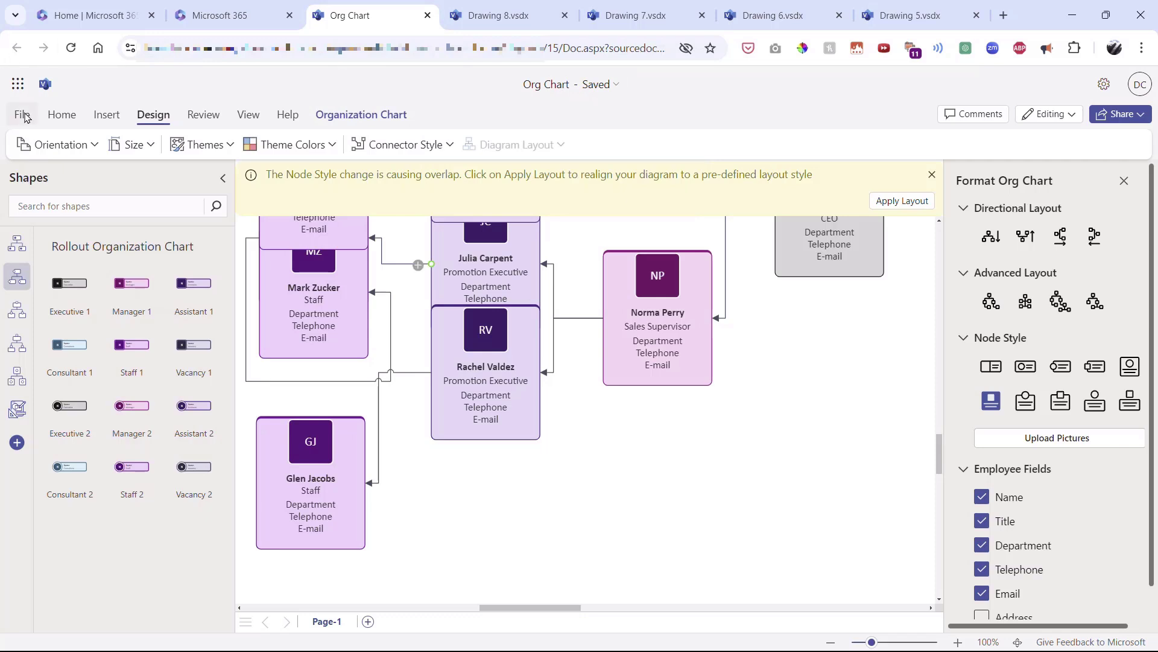
click(25, 115)
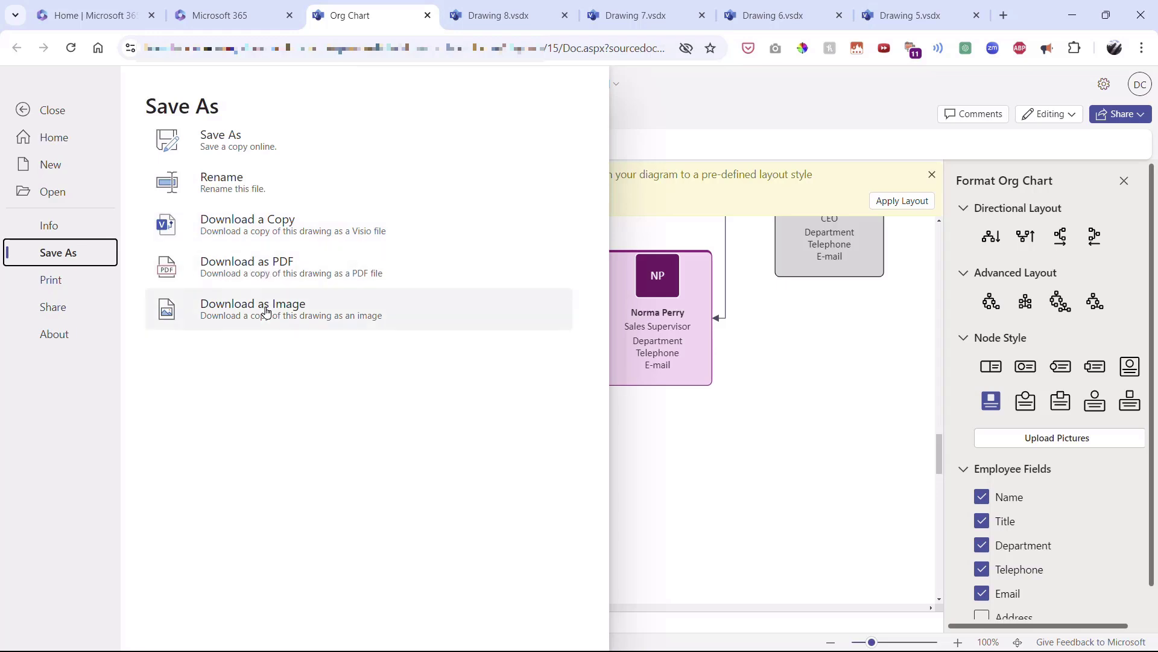
click(225, 276)
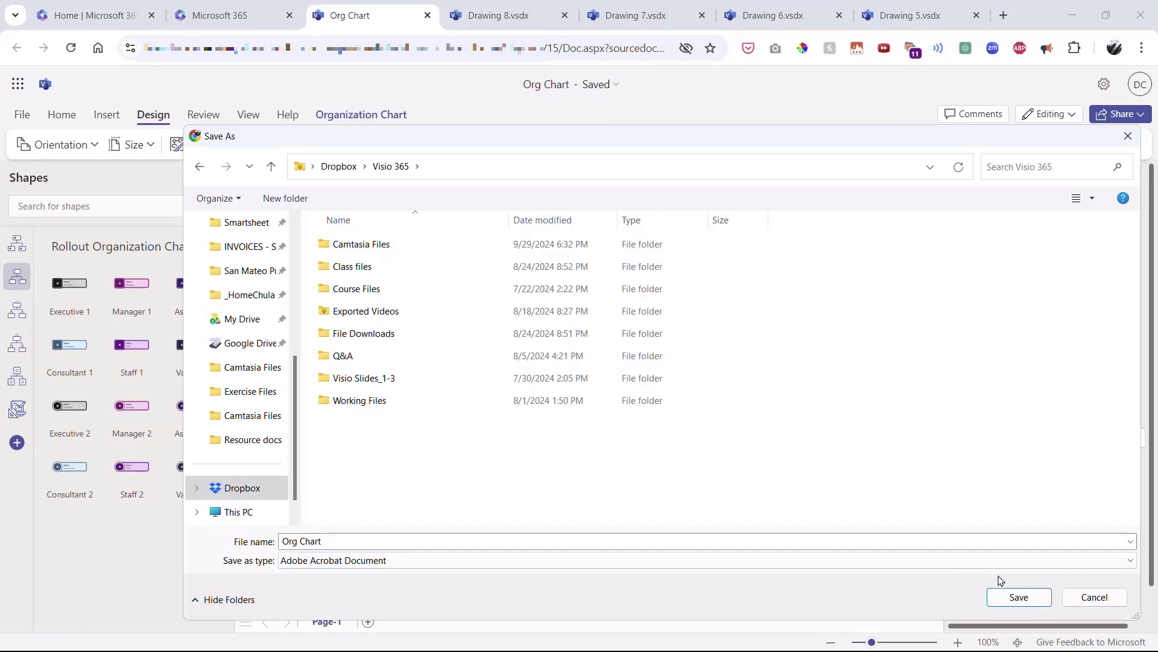
click(1017, 597)
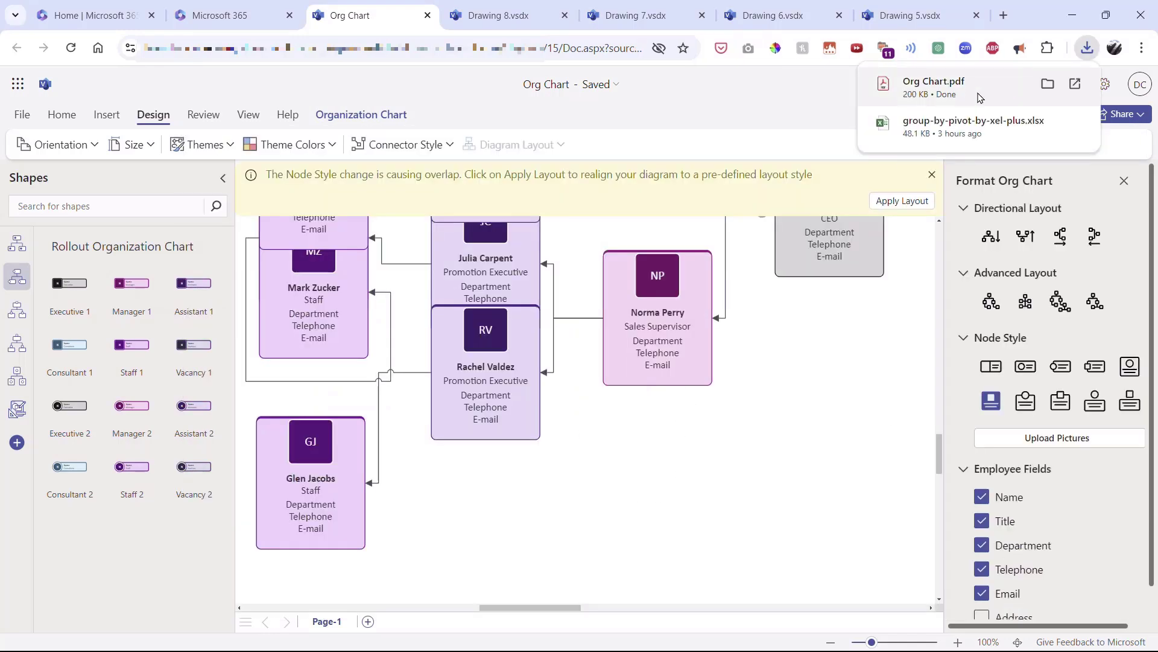
Check the downloaded Org Chart.pdf in the browser, then return to the drawing
click(993, 91)
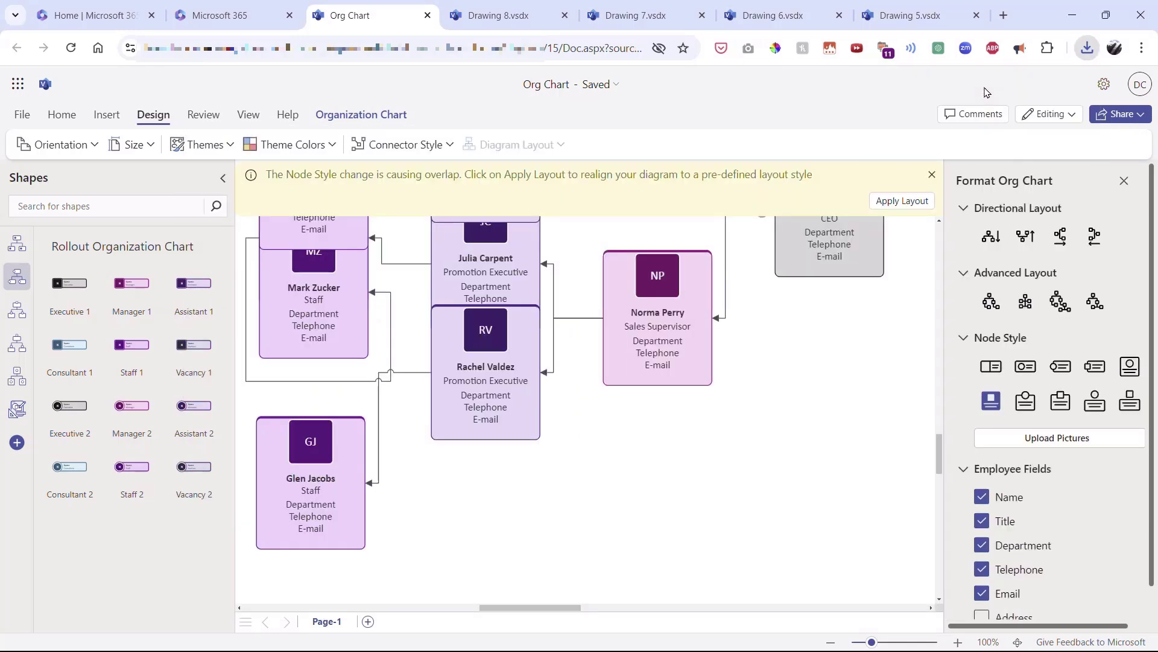
scroll(483, 377, down, 3)
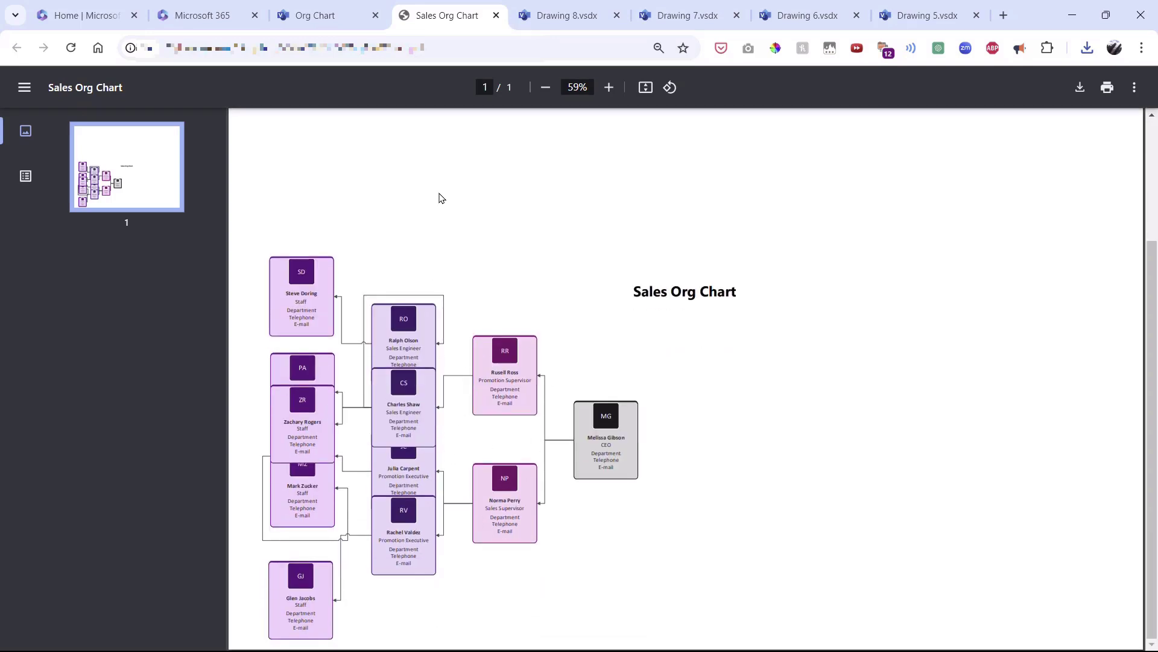
click(318, 17)
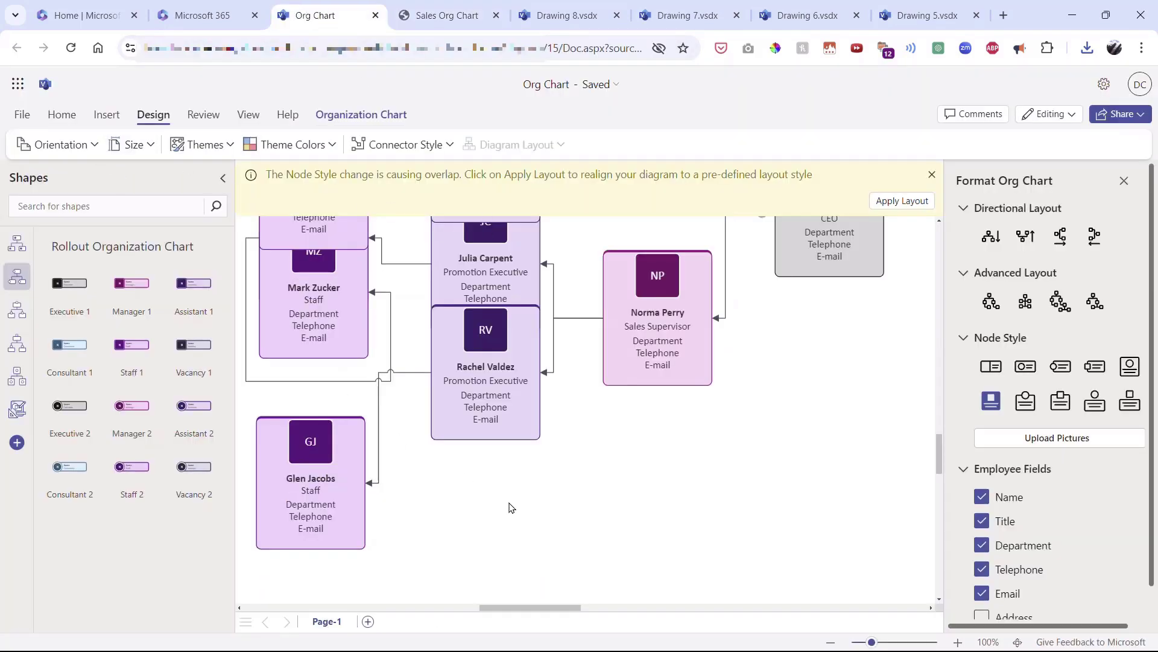
click(131, 144)
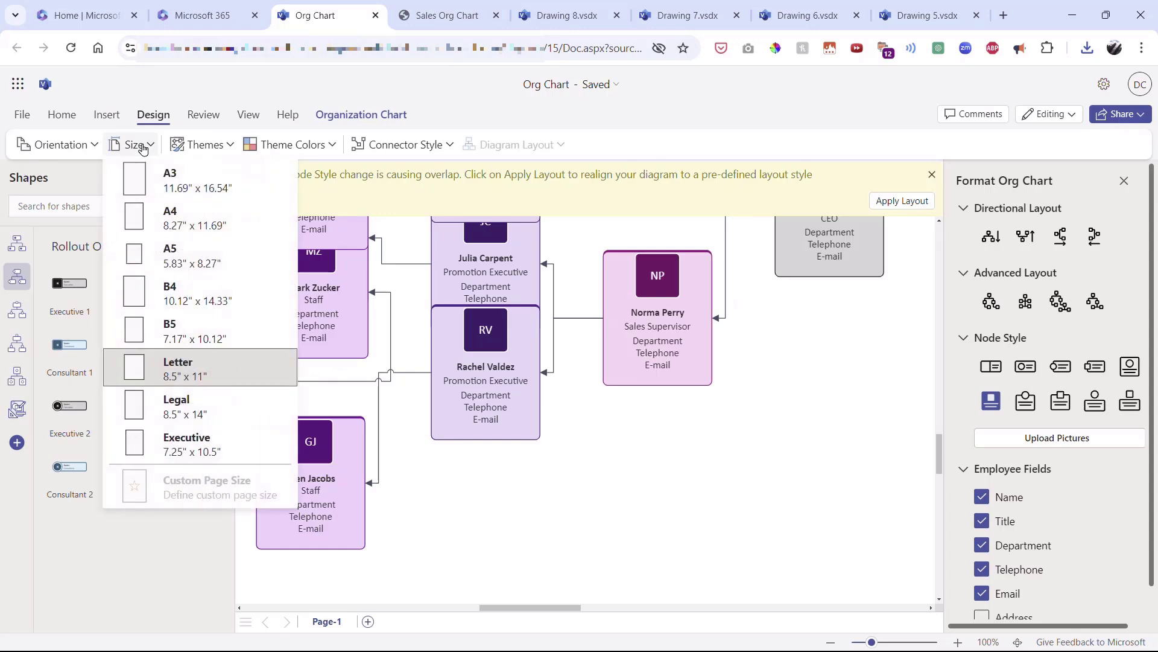
click(88, 146)
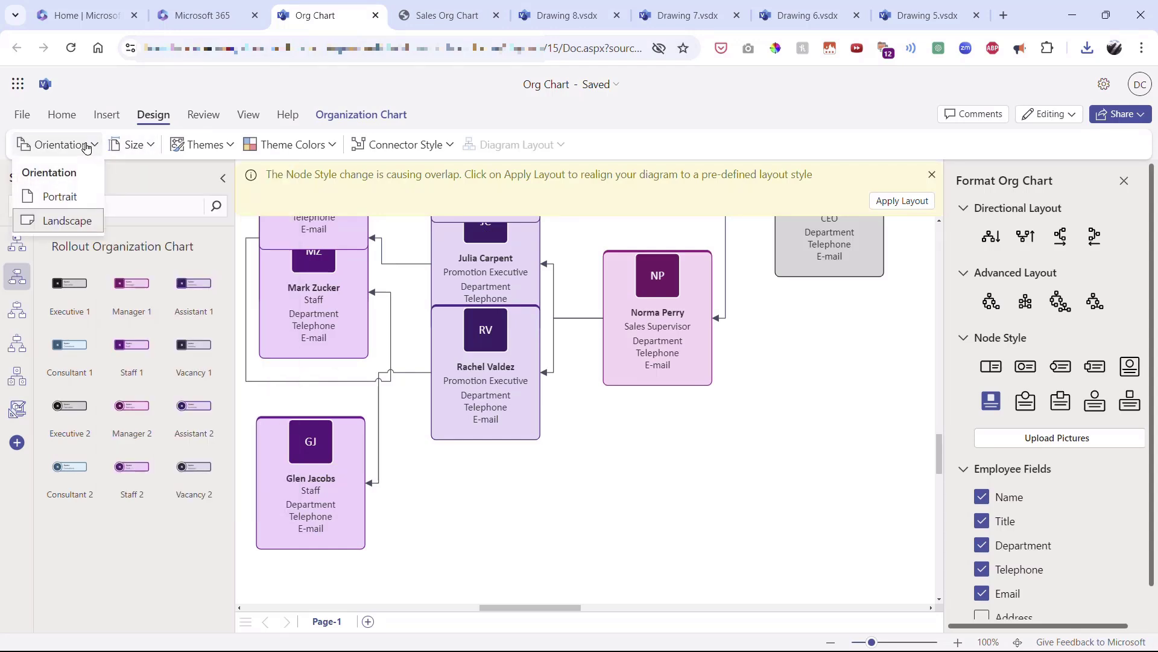